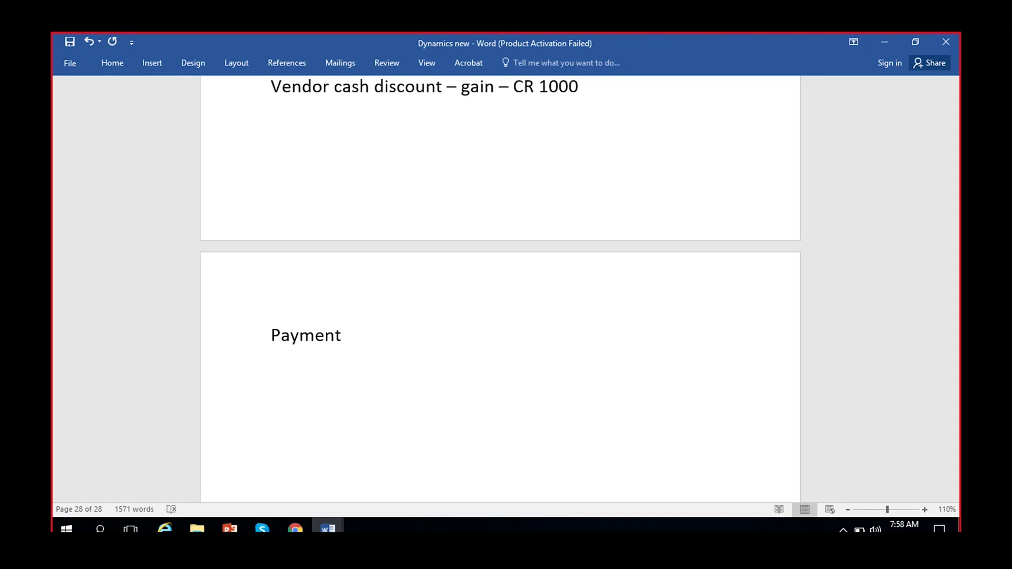
# Replace the word "Payment" on the last page with the heading "Methods of payment:".
pyautogui.write('methods')
pyautogui.moveTo(348, 339); pyautogui.dragTo(256, 343)
pyautogui.press('Delete')
pyautogui.press('Delete')
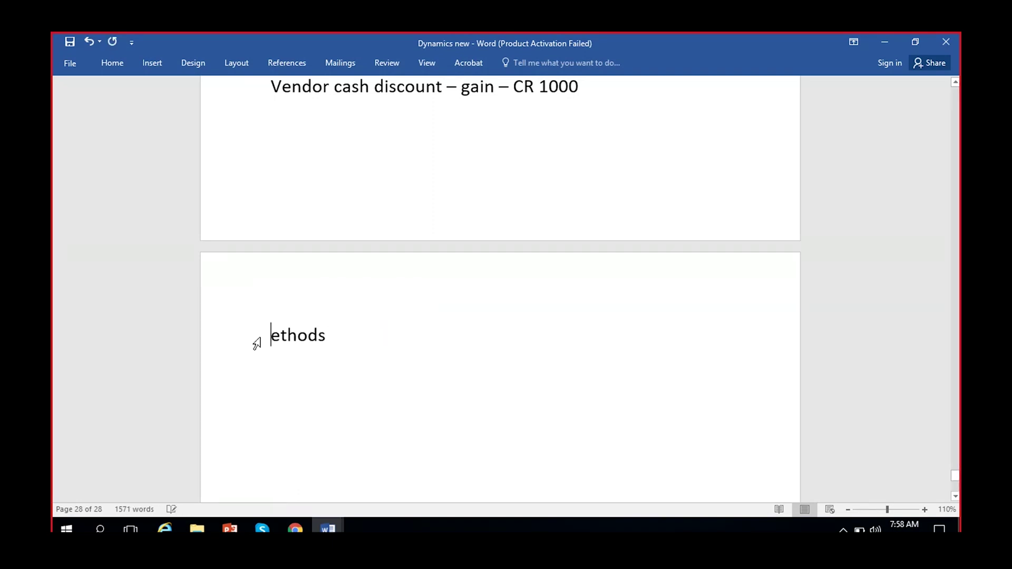
pyautogui.write('M')
pyautogui.click(390, 330)
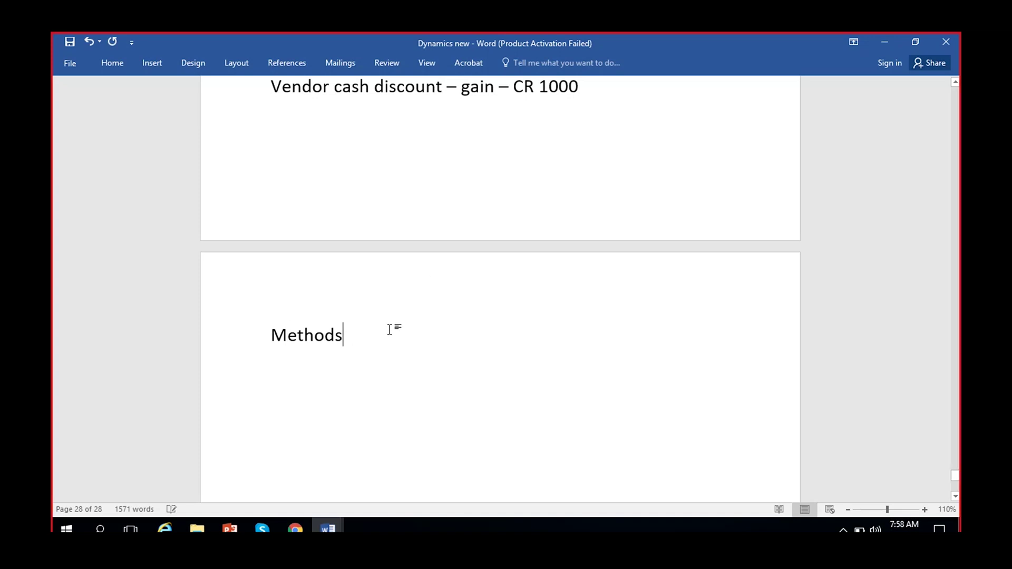
pyautogui.write('of payment:')
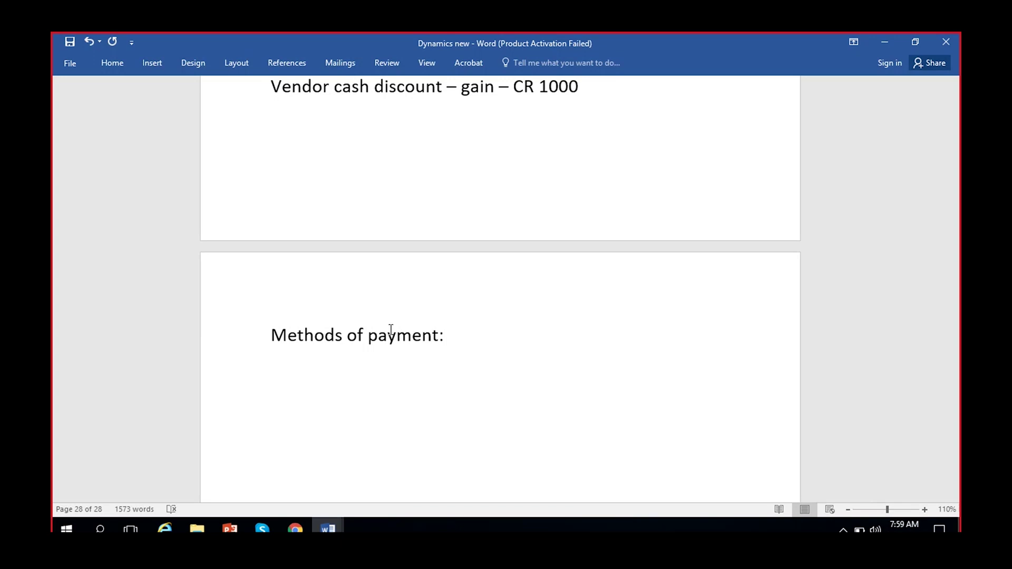
# Below the heading, begin a list of payment methods with "Cash, Check, UPI, CC, Electronic,".
pyautogui.scroll(-3, 398, 347)
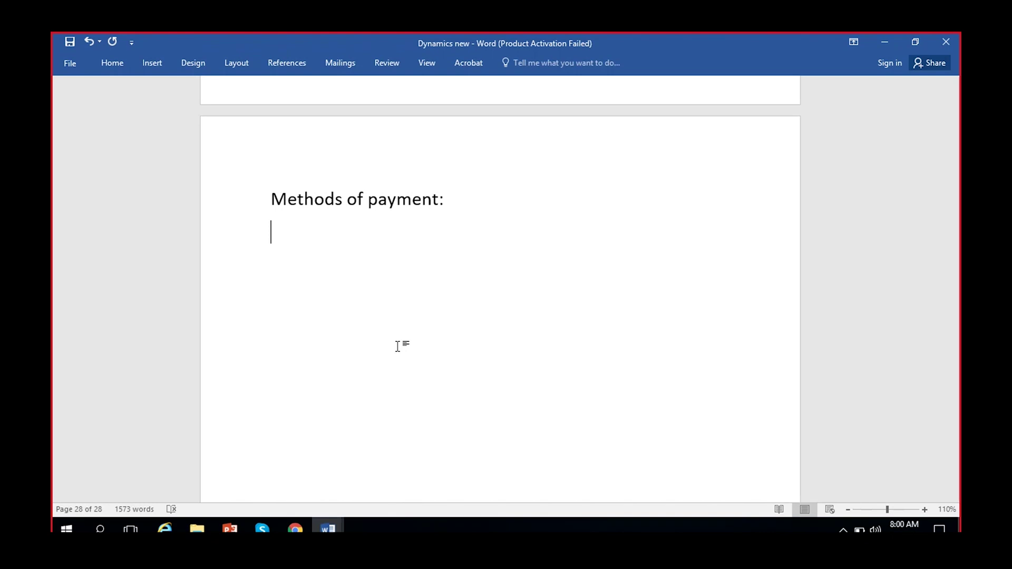
pyautogui.write('Ca')
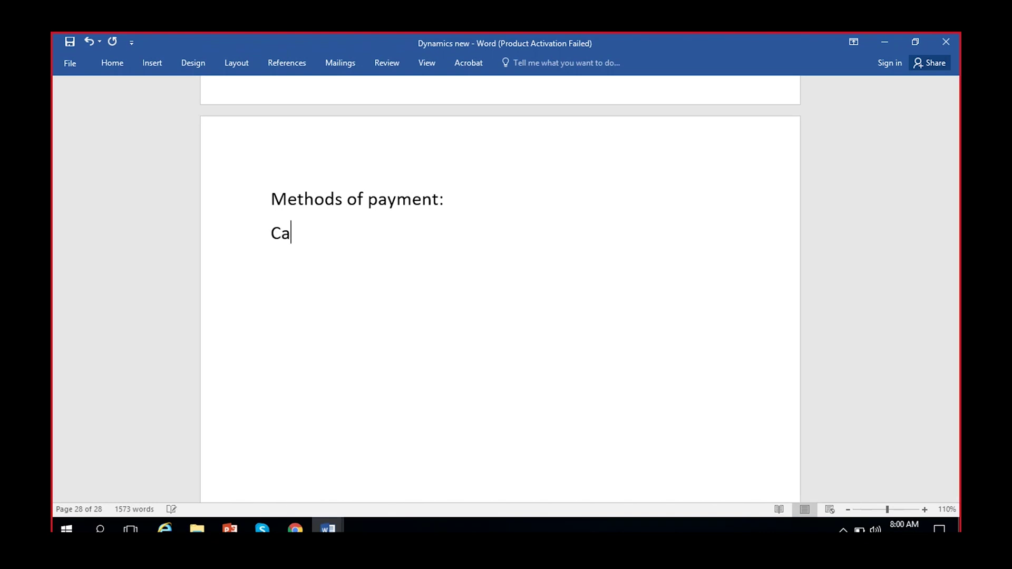
pyautogui.write('sh, Check, ')
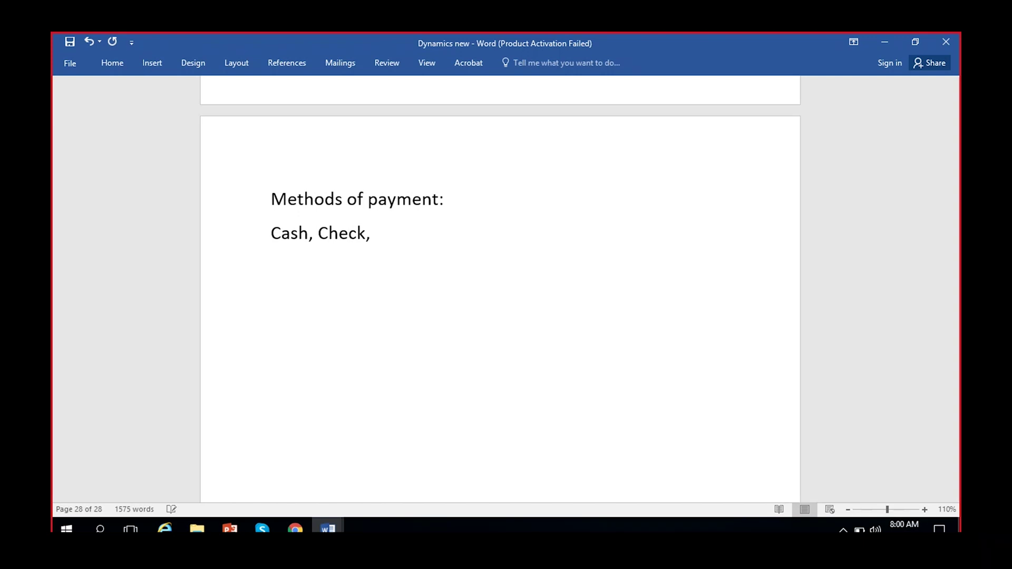
pyautogui.write('UPI, CC, Elec')
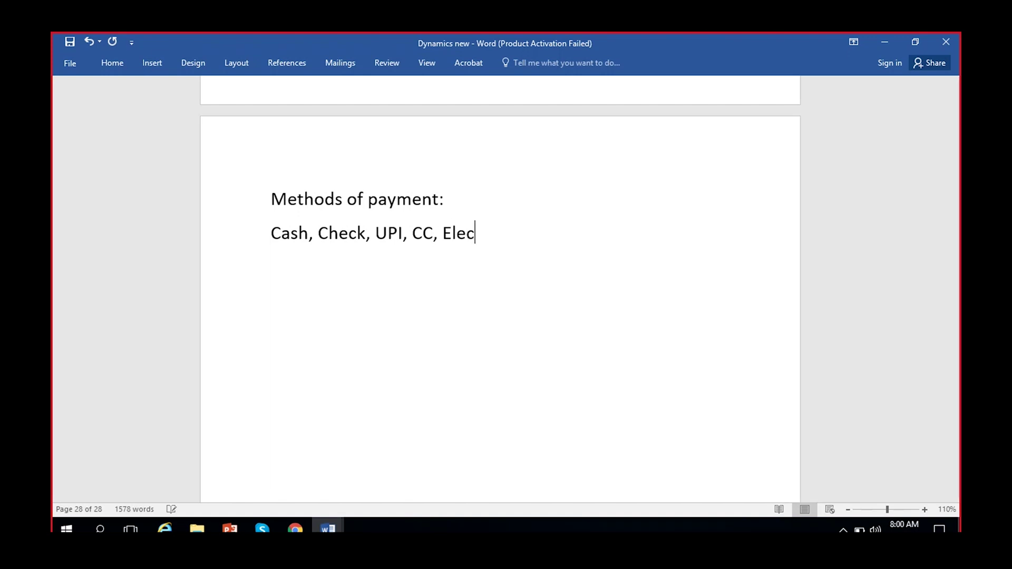
pyautogui.write('ronic,')
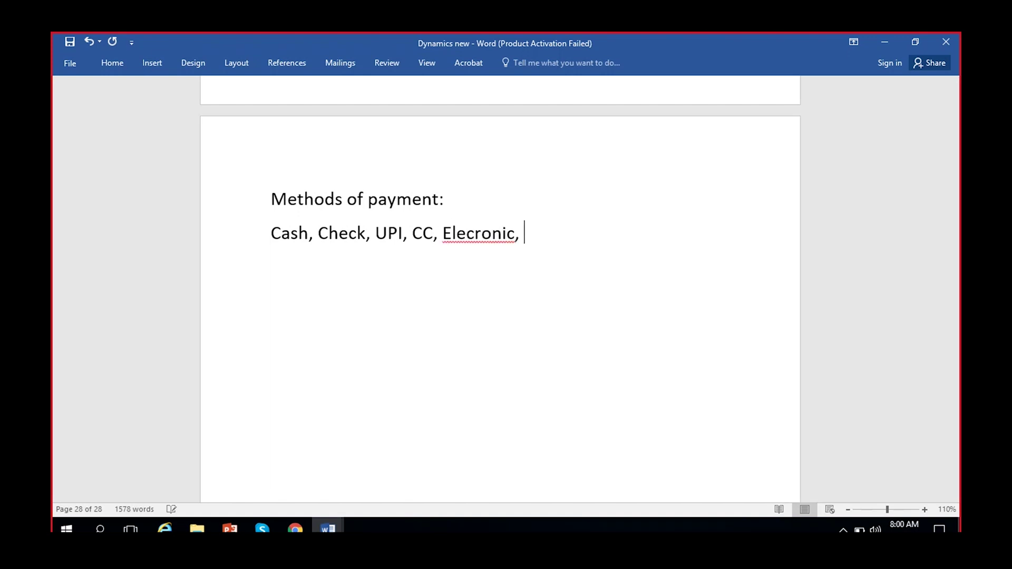
pyautogui.press('BackSpace')
pyautogui.press('BackSpace')
pyautogui.press('BackSpace')
pyautogui.press('BackSpace')
pyautogui.press('BackSpace')
pyautogui.press('BackSpace')
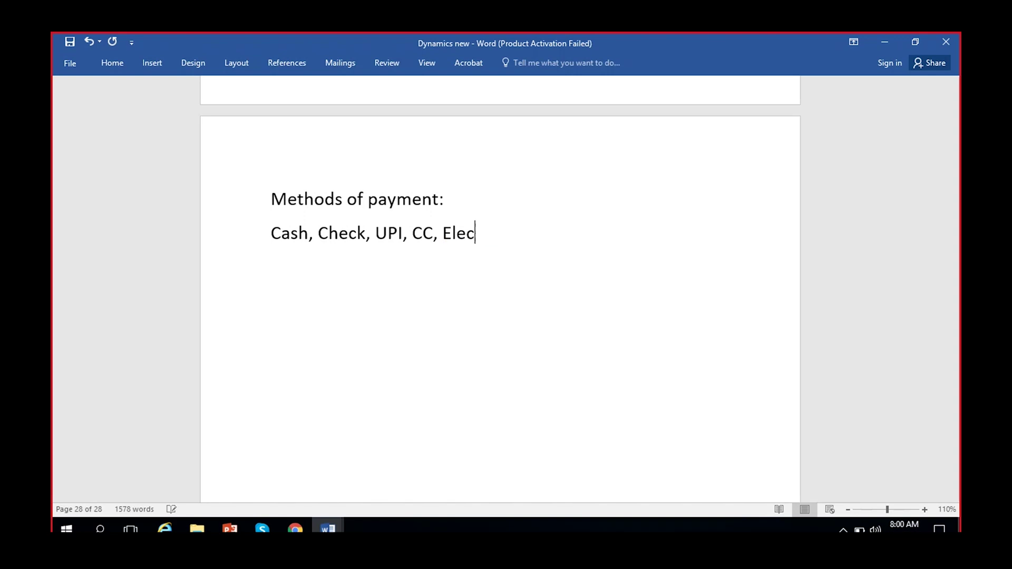
pyautogui.write('tronic,')
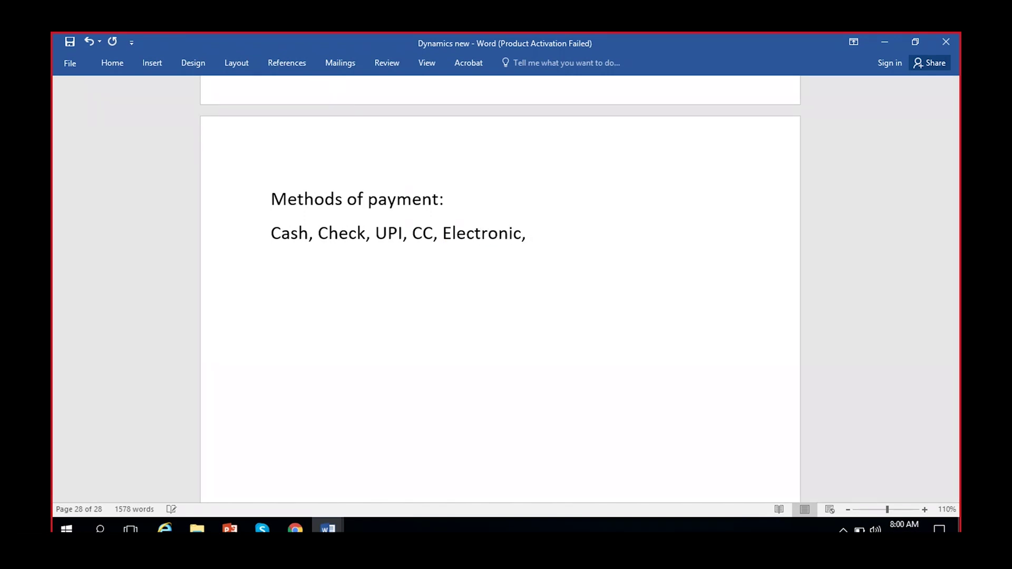
# Extend the payment methods list with "SWIFT, ACH, Wire, PN".
pyautogui.write(' SWIFT, ACH')
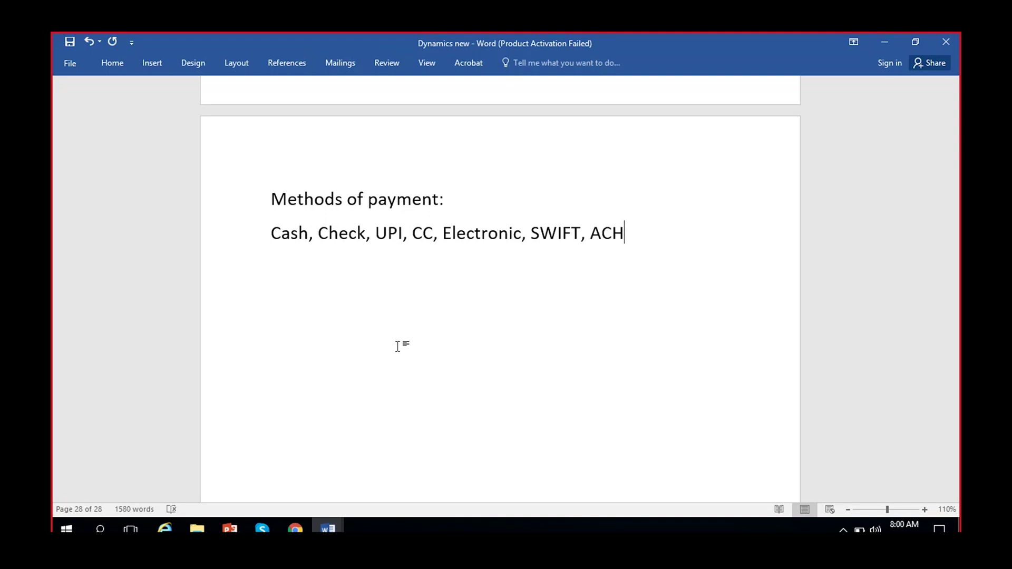
pyautogui.write(', WIre')
pyautogui.press('BackSpace')
pyautogui.press('BackSpace')
pyautogui.press('BackSpace')
pyautogui.write('ire')
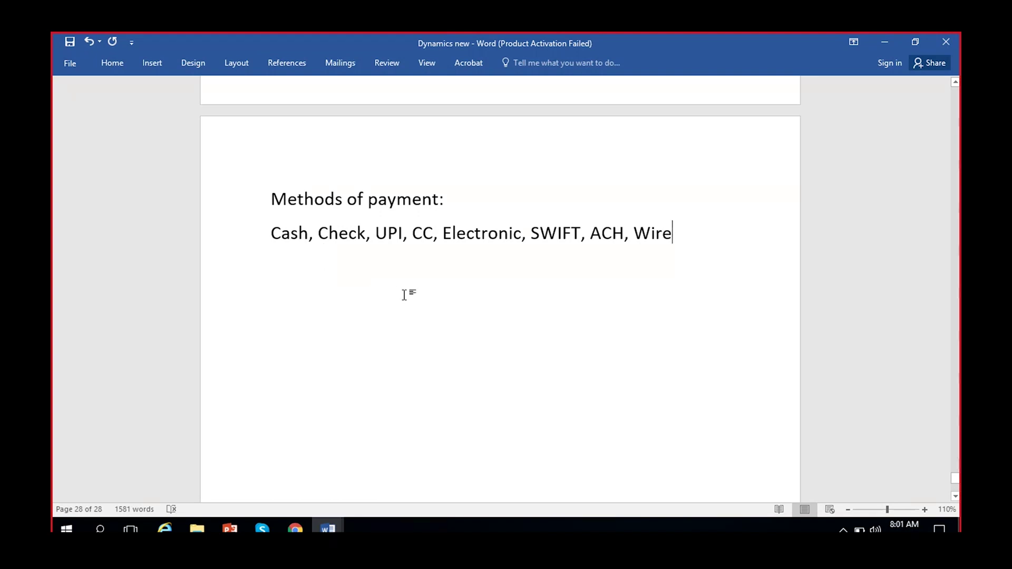
pyautogui.write(', PN')
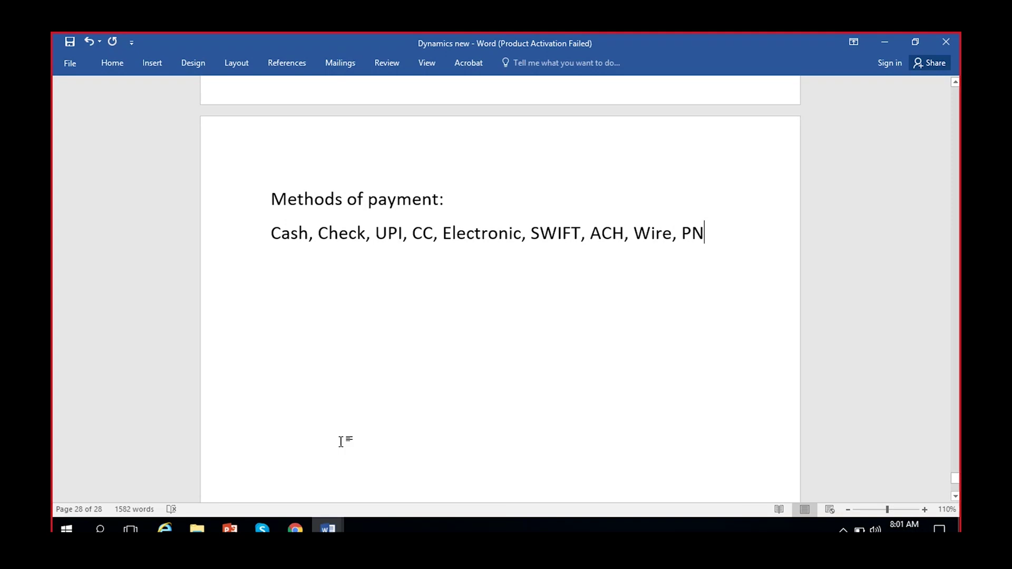
# Switch to Dynamics 365 Finance and Operations and open the Accounts payable setup page for vendor methods of payment.
pyautogui.click(295, 528)
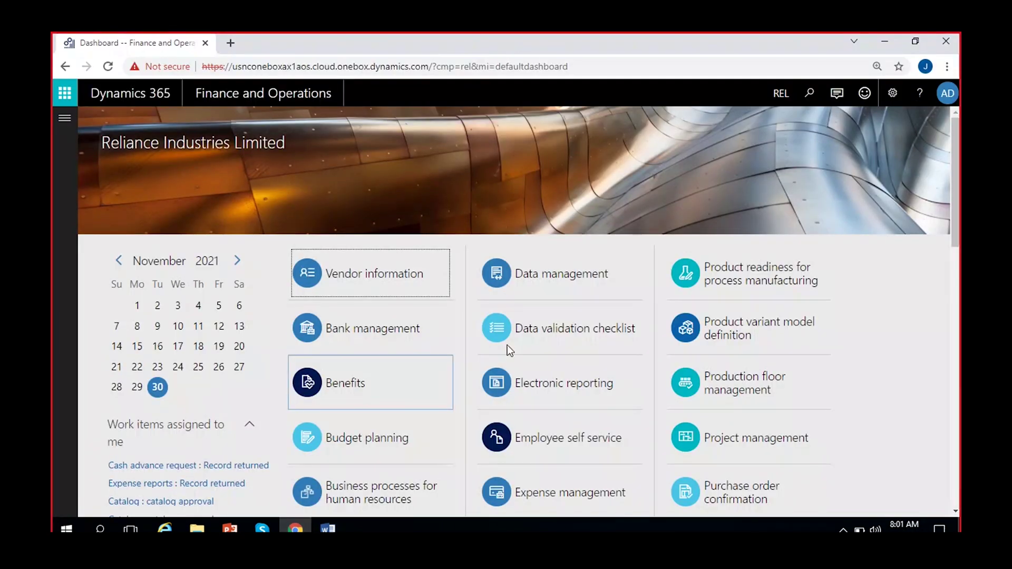
pyautogui.click(60, 118)
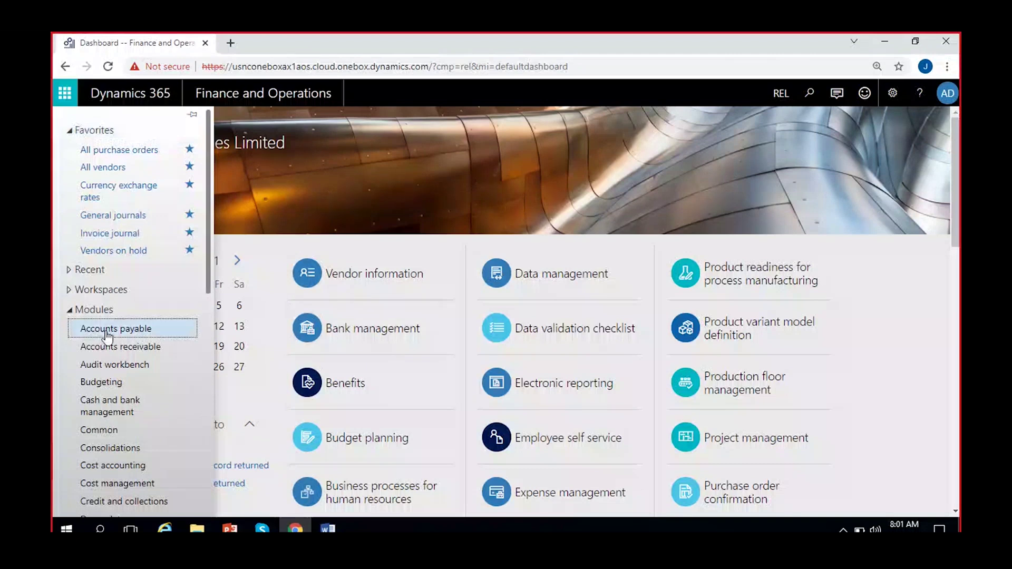
pyautogui.click(107, 336)
pyautogui.moveTo(517, 510); pyautogui.dragTo(765, 510)
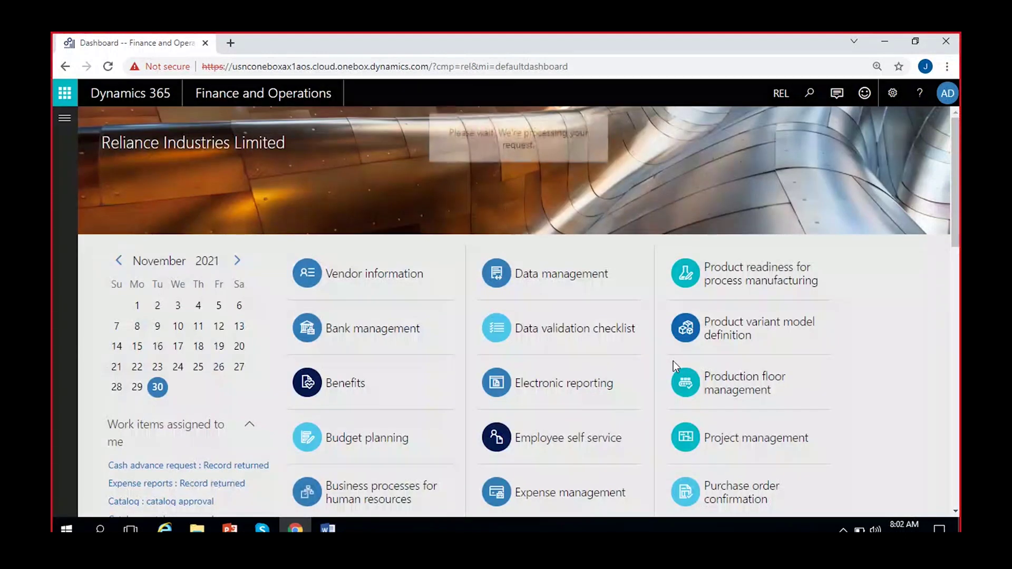
# Switch back to the "Dynamics new" Word document, append "PDC" to the payment methods list and save the document.
pyautogui.click(328, 530)
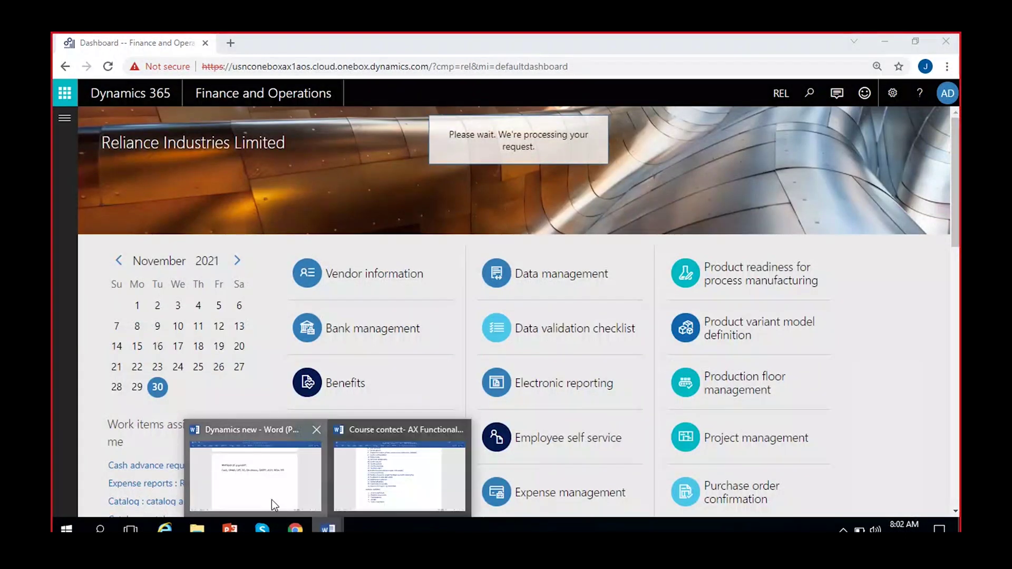
pyautogui.click(271, 500)
pyautogui.write(', PDC')
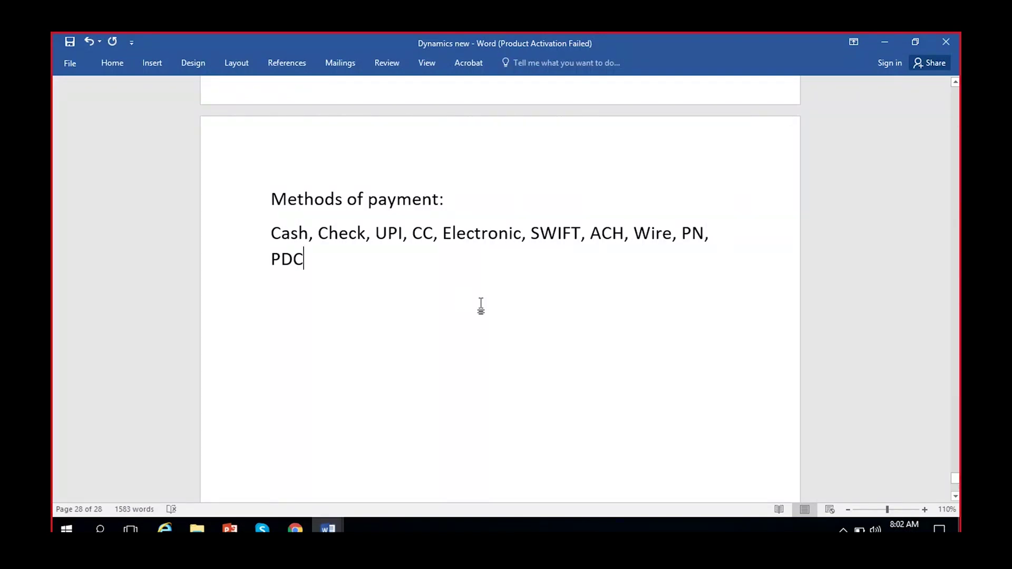
pyautogui.hotkey('ctrl', 's')
# Return to Dynamics 365, make the vendor payment methods editable and review the PDC method's general and file format settings.
pyautogui.click(295, 528)
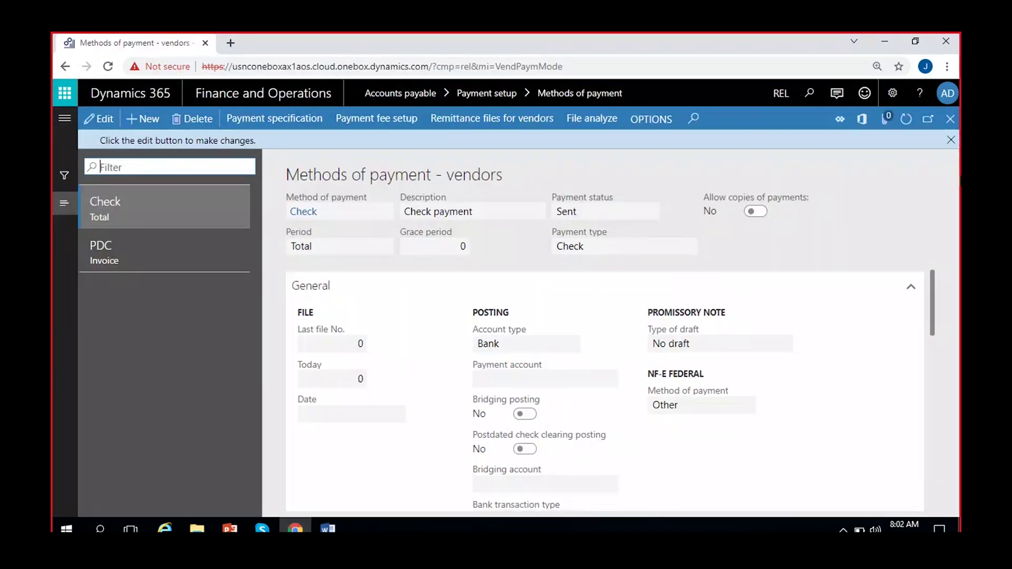
pyautogui.click(99, 119)
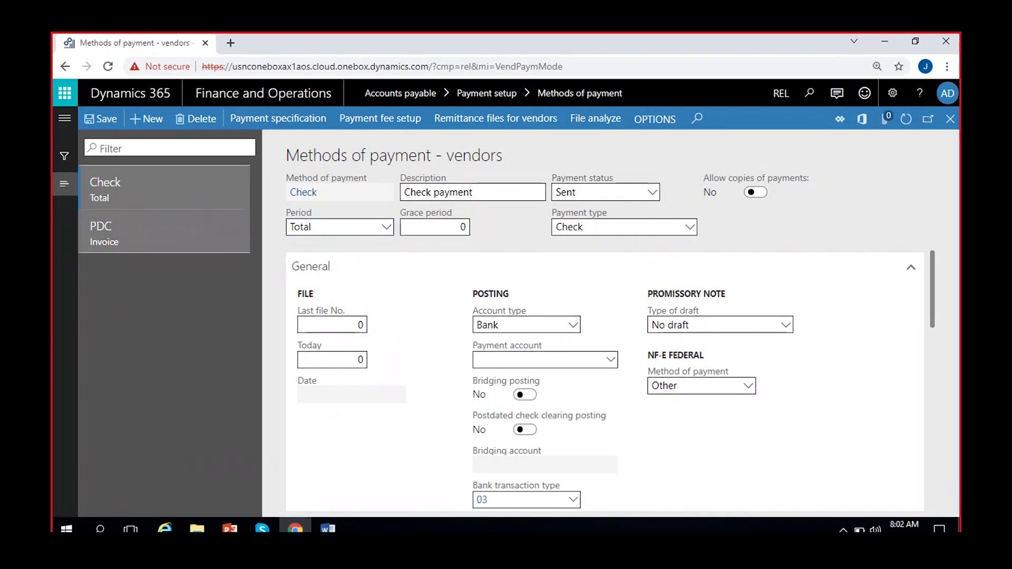
pyautogui.click(138, 237)
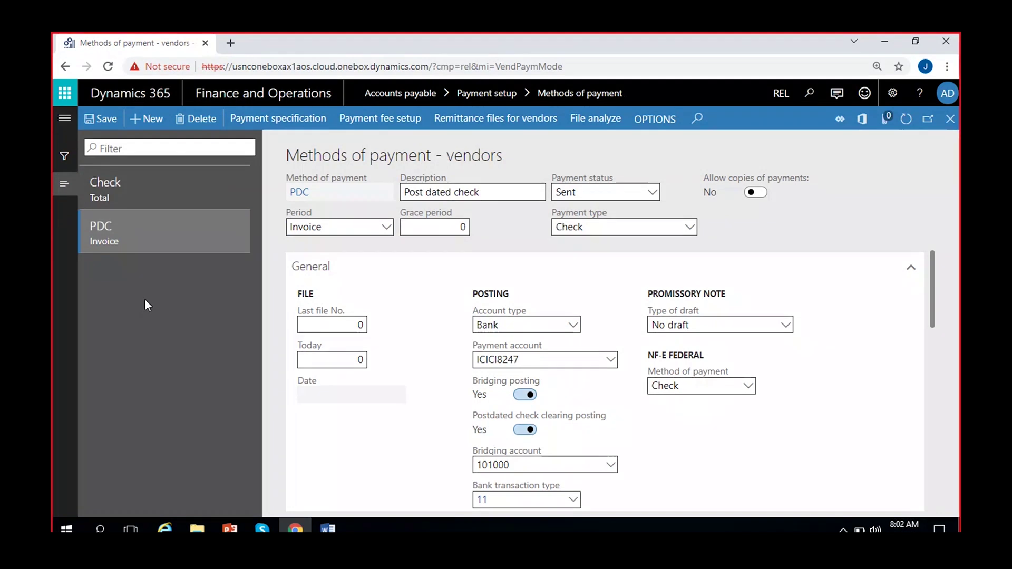
pyautogui.scroll(-3, 382, 398)
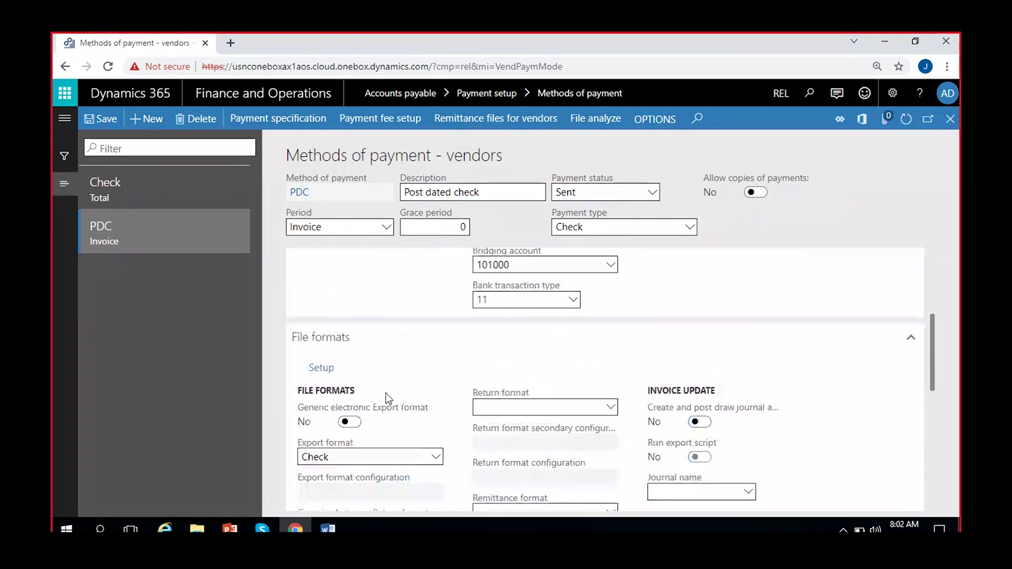
pyautogui.scroll(3, 388, 398)
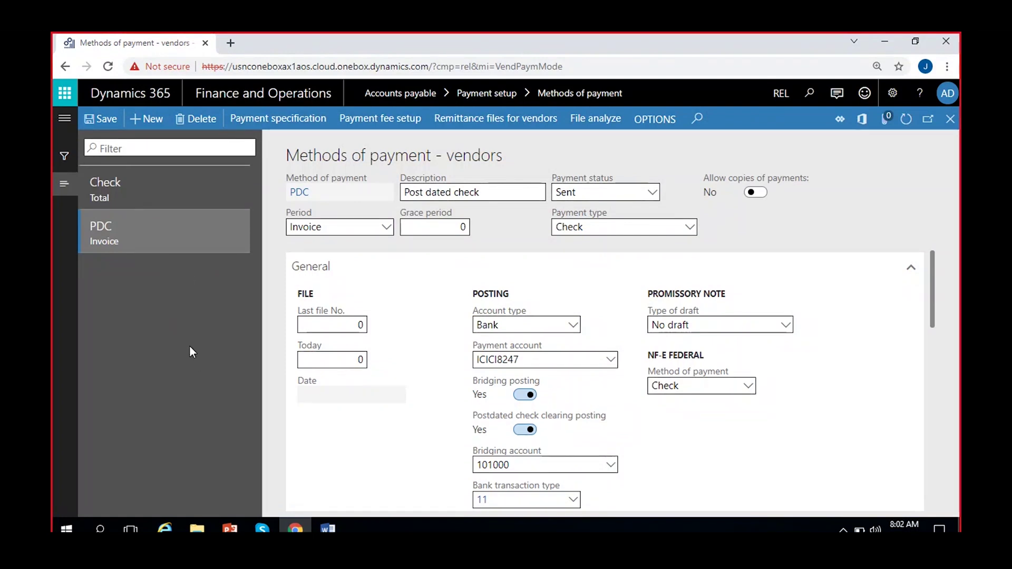
# Create a new vendor method of payment named CC with the description "Credit card".
pyautogui.click(150, 119)
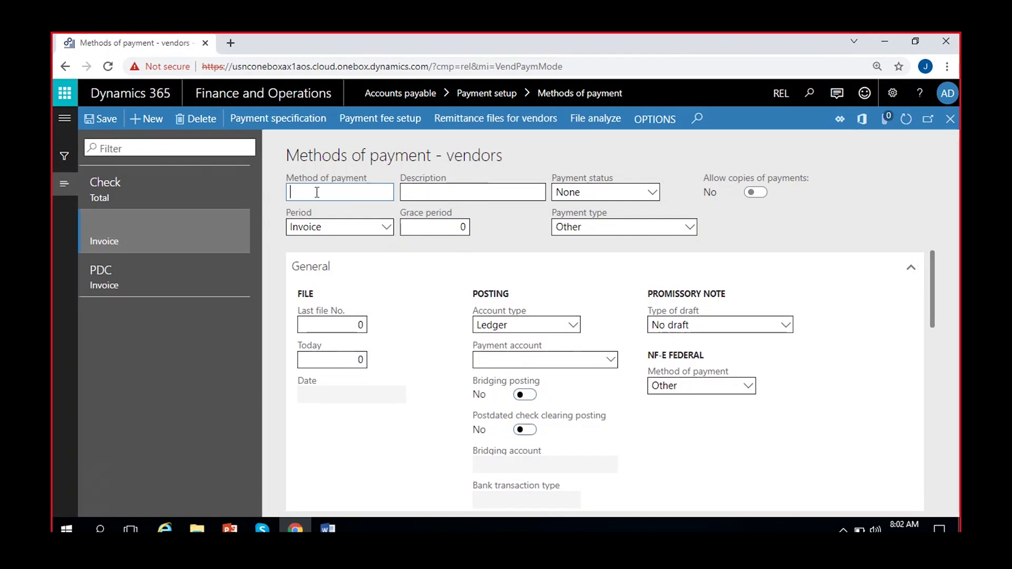
pyautogui.write('CC')
pyautogui.click(431, 195)
pyautogui.write('Credi')
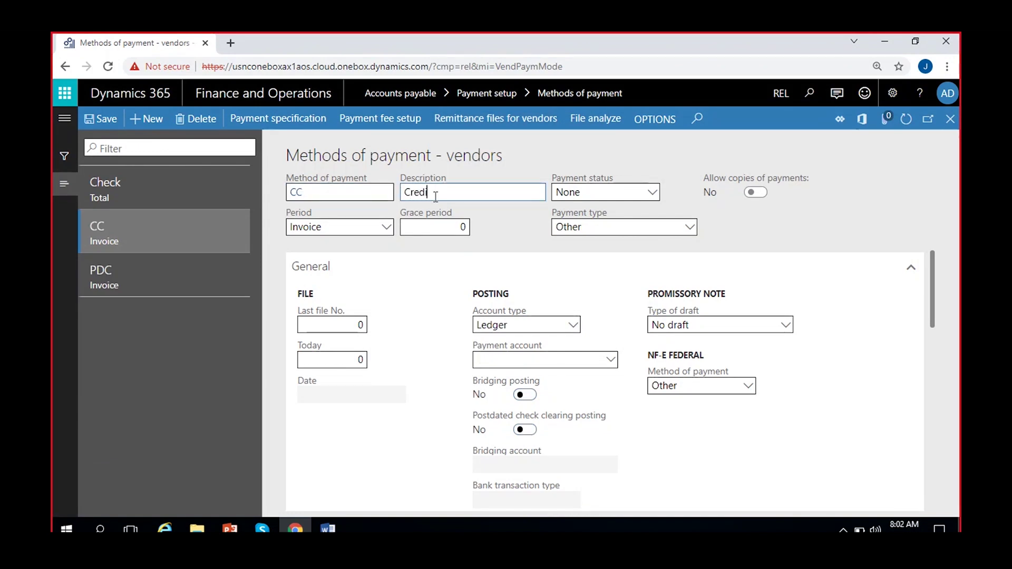
pyautogui.write('t card')
pyautogui.click(507, 214)
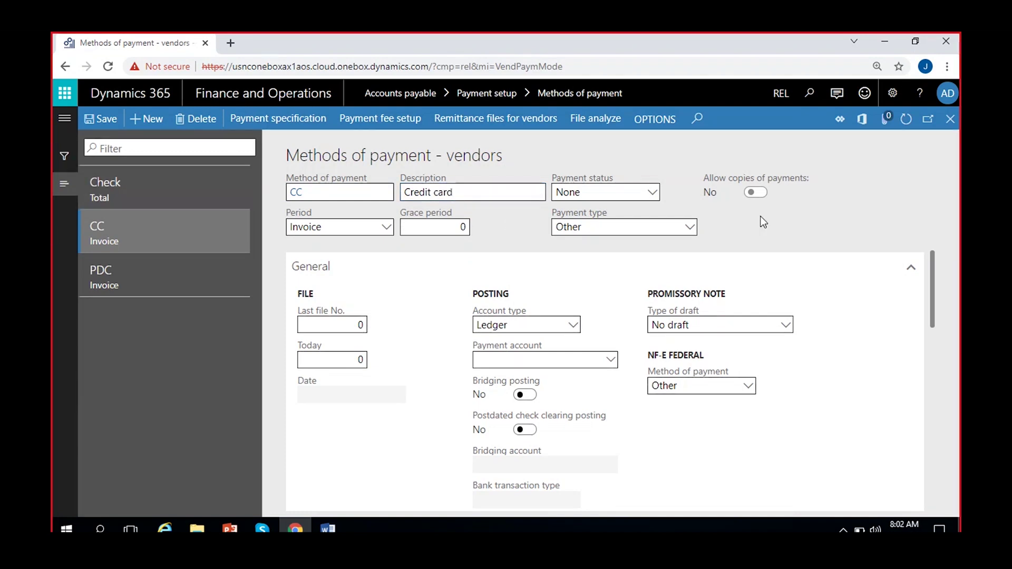
# Review the payment status options for the CC method and choose None.
pyautogui.click(652, 193)
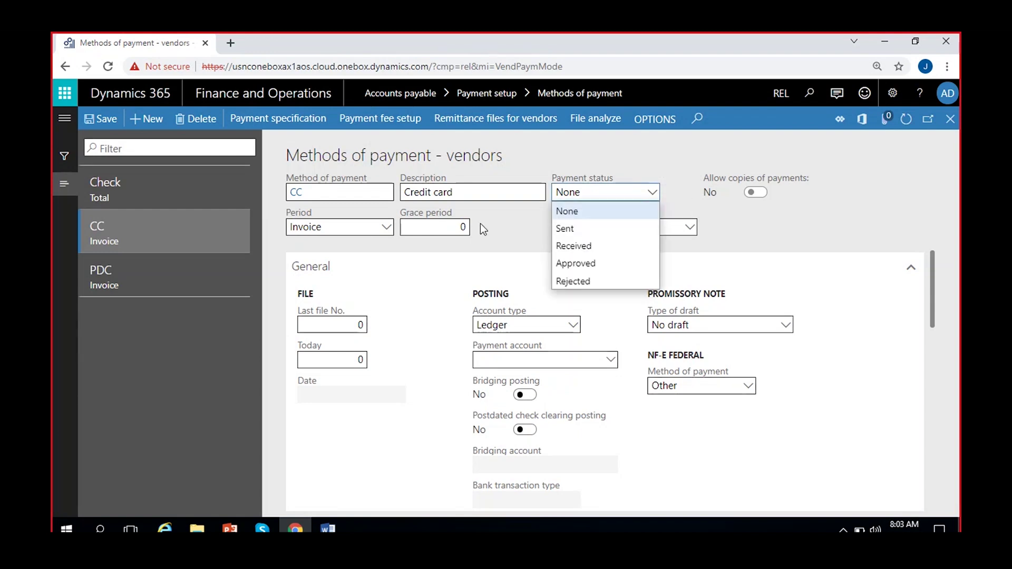
pyautogui.click(567, 211)
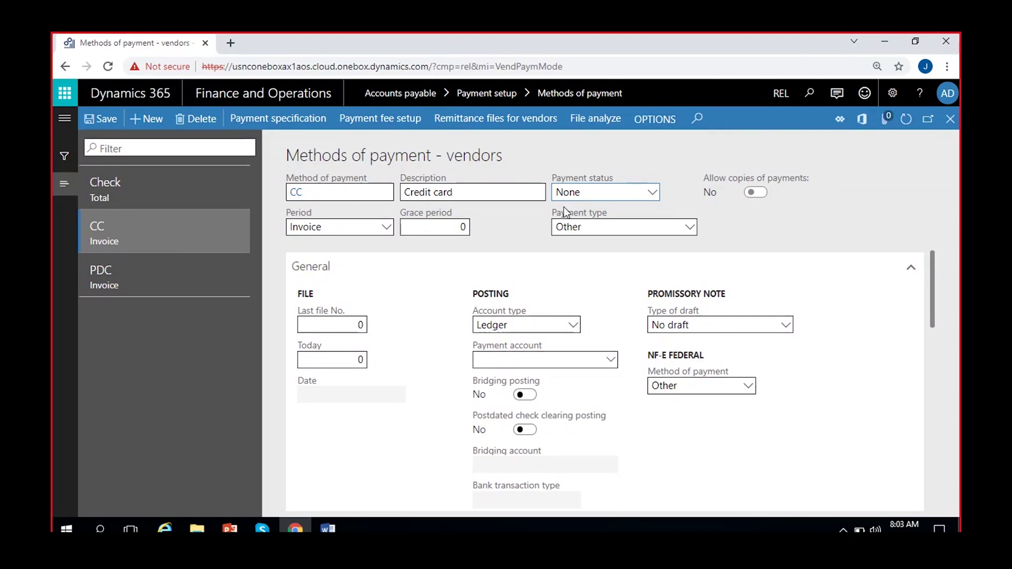
pyautogui.click(653, 192)
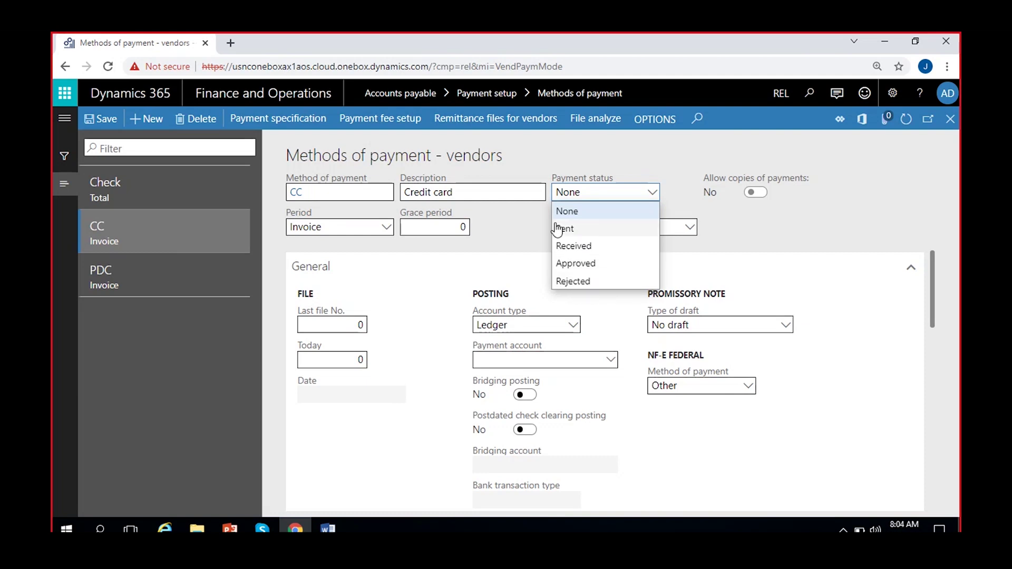
pyautogui.click(569, 217)
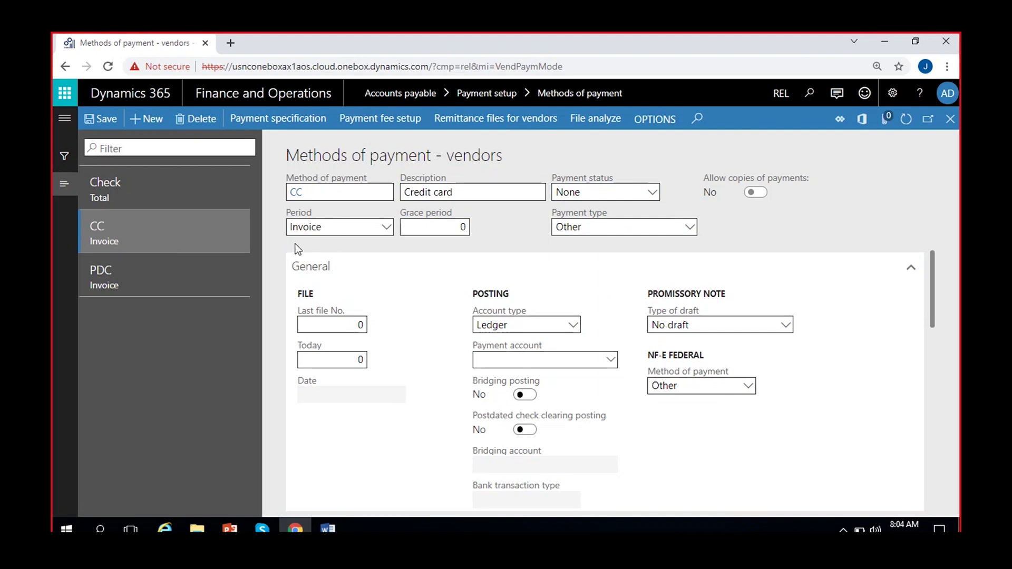
# Review the period options for the CC method and set its period to Total.
pyautogui.click(386, 227)
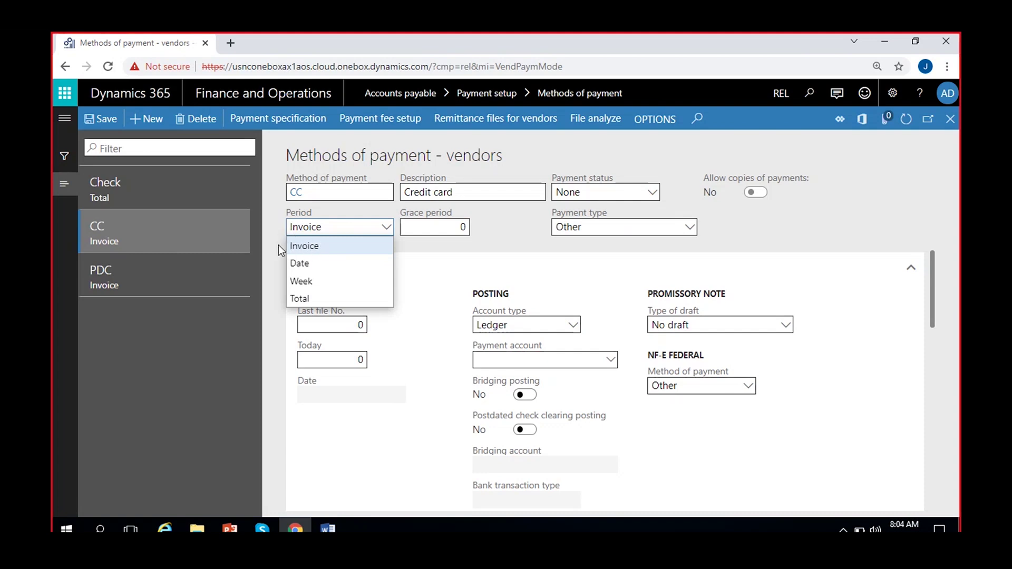
pyautogui.click(327, 247)
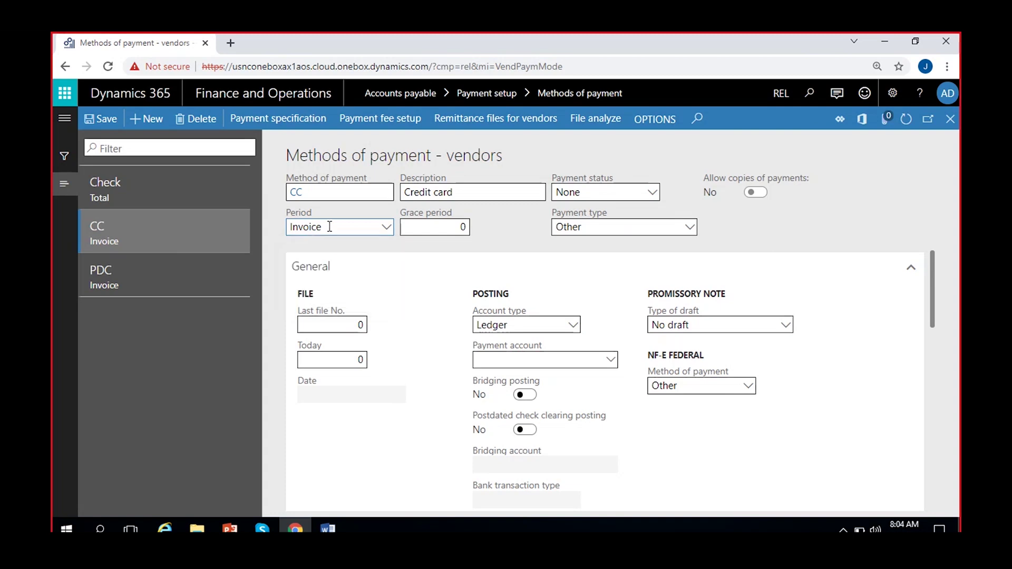
pyautogui.click(387, 230)
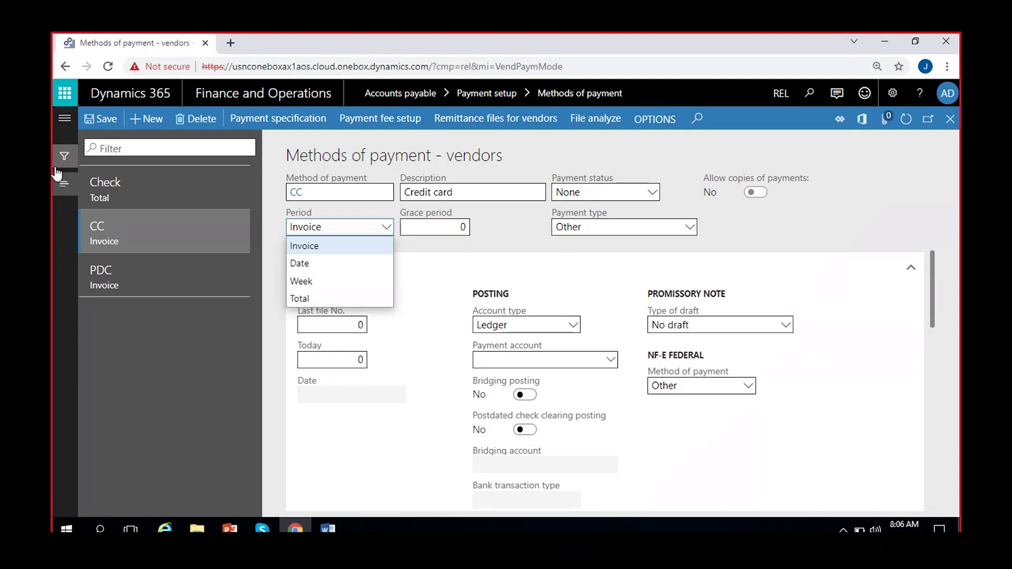
pyautogui.click(309, 299)
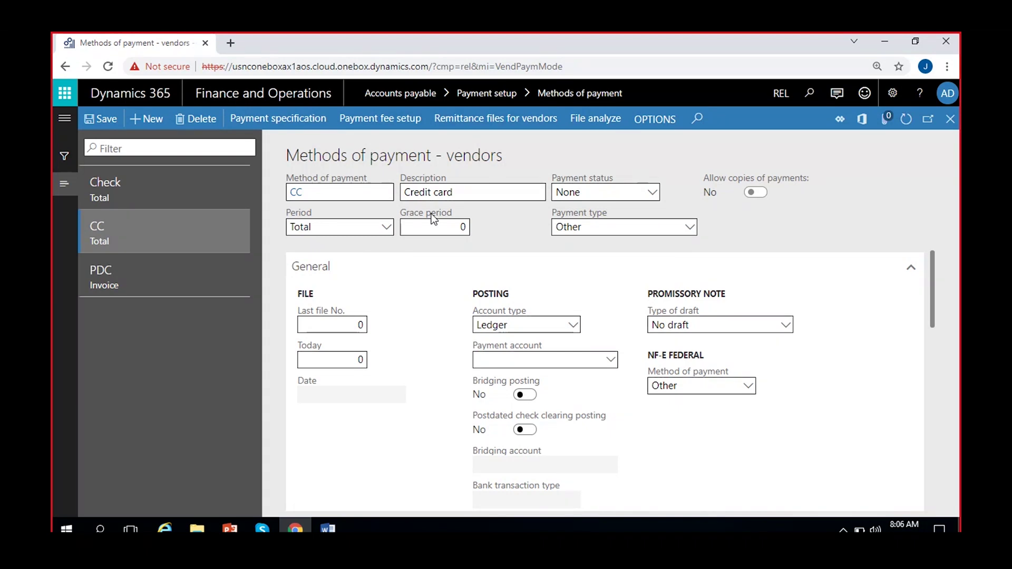
pyautogui.moveTo(431, 213)
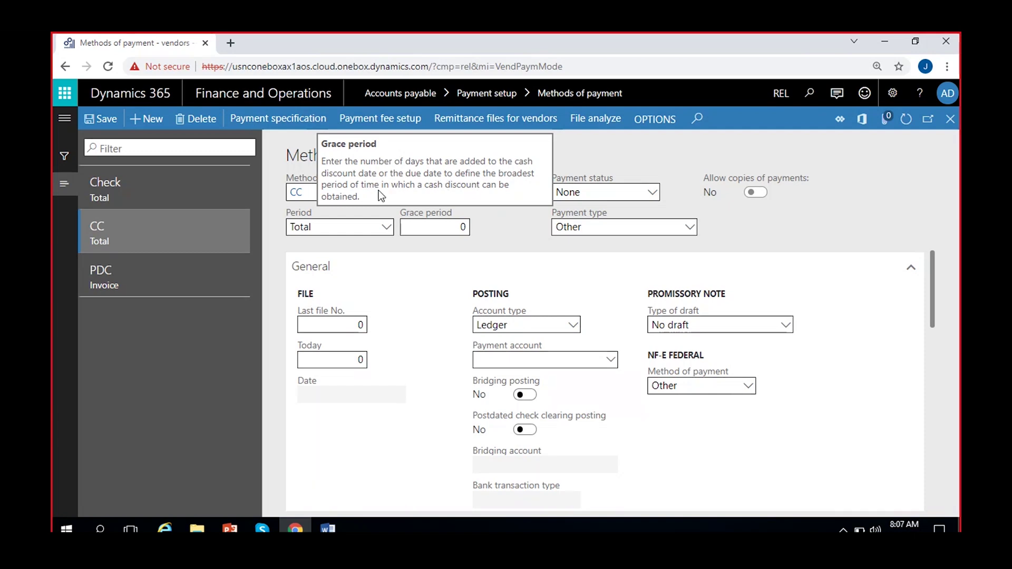
# Try a grace period of 2 for the CC method and reset it to 0.
pyautogui.click(461, 227)
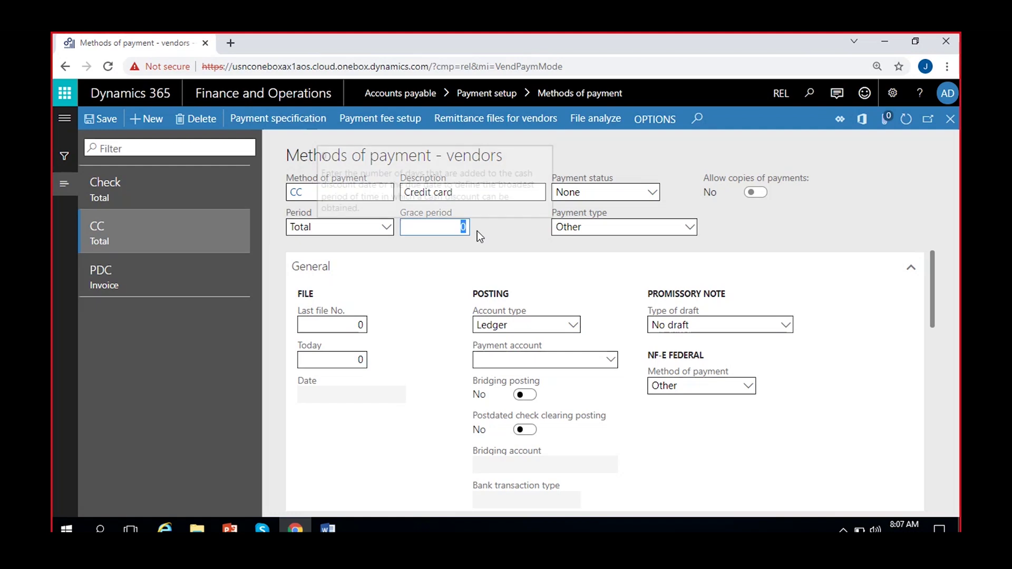
pyautogui.write('2')
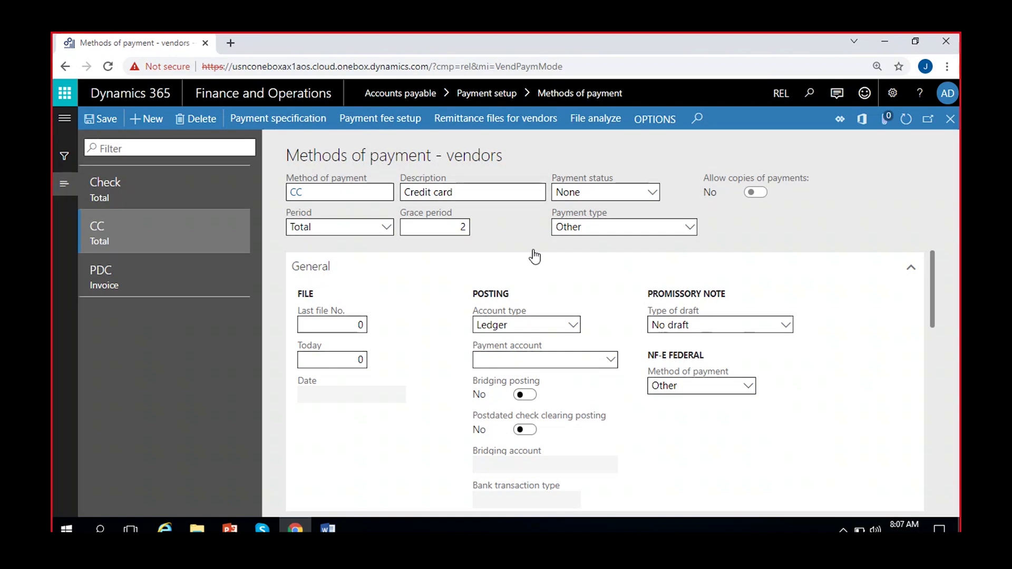
pyautogui.moveTo(468, 233)
pyautogui.click(432, 231)
pyautogui.write('0')
pyautogui.click(535, 229)
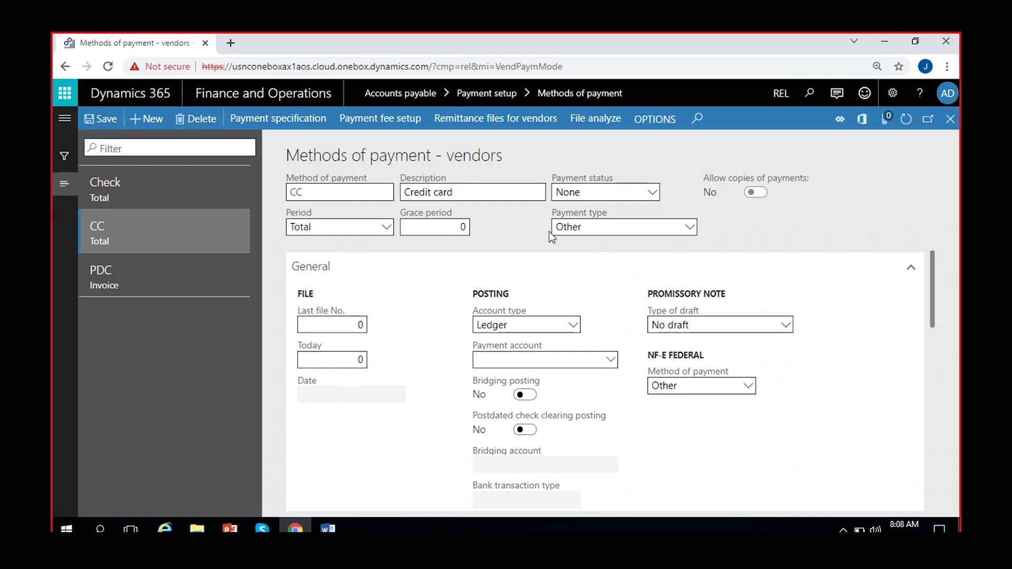
# Review the payment type options for the CC method and choose Other.
pyautogui.click(689, 227)
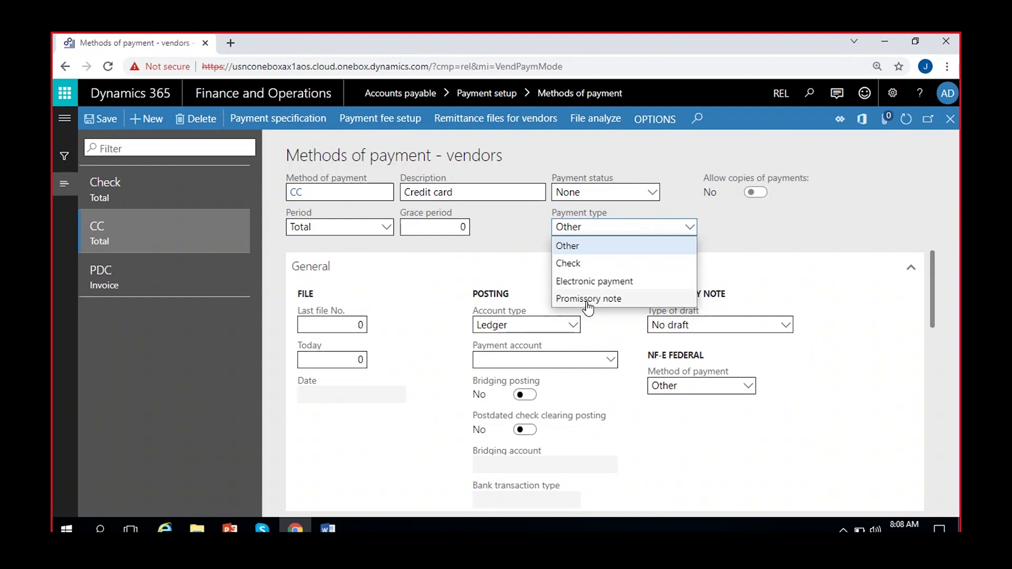
pyautogui.click(605, 246)
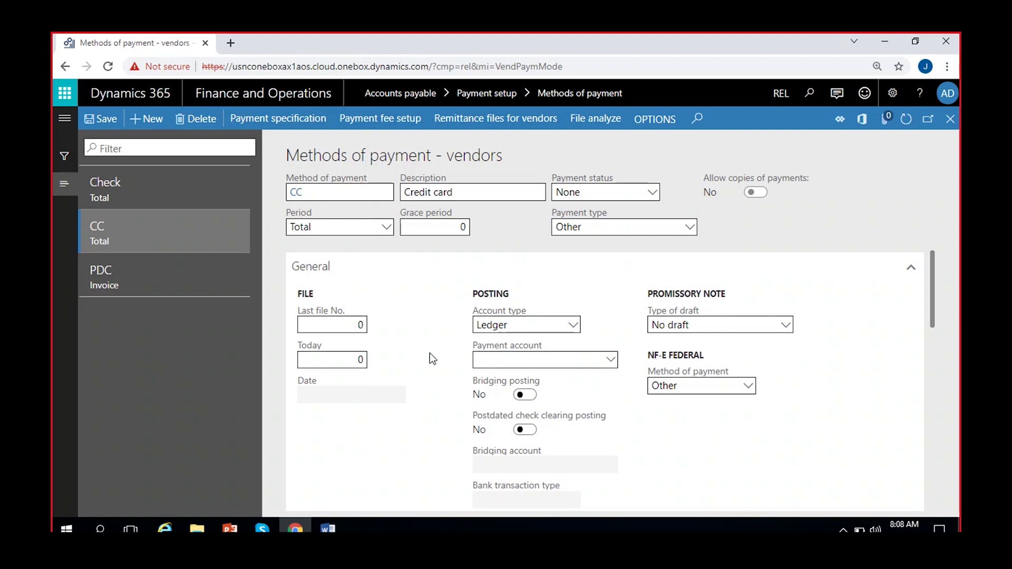
pyautogui.scroll(-1, 430, 354)
pyautogui.scroll(1, 432, 359)
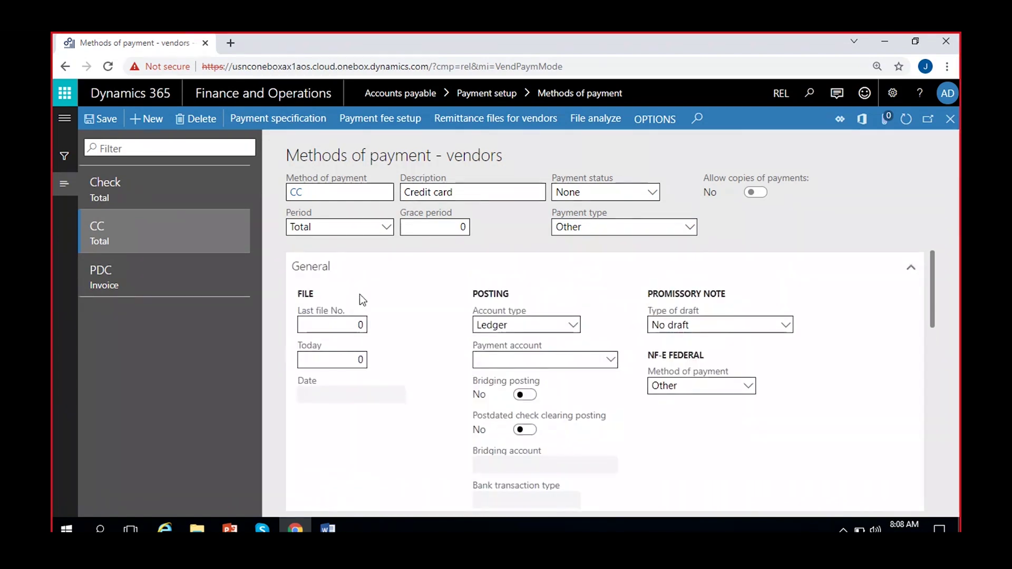
# Examine the last file number, today and date fields in the CC method's general file settings.
pyautogui.moveTo(312, 354)
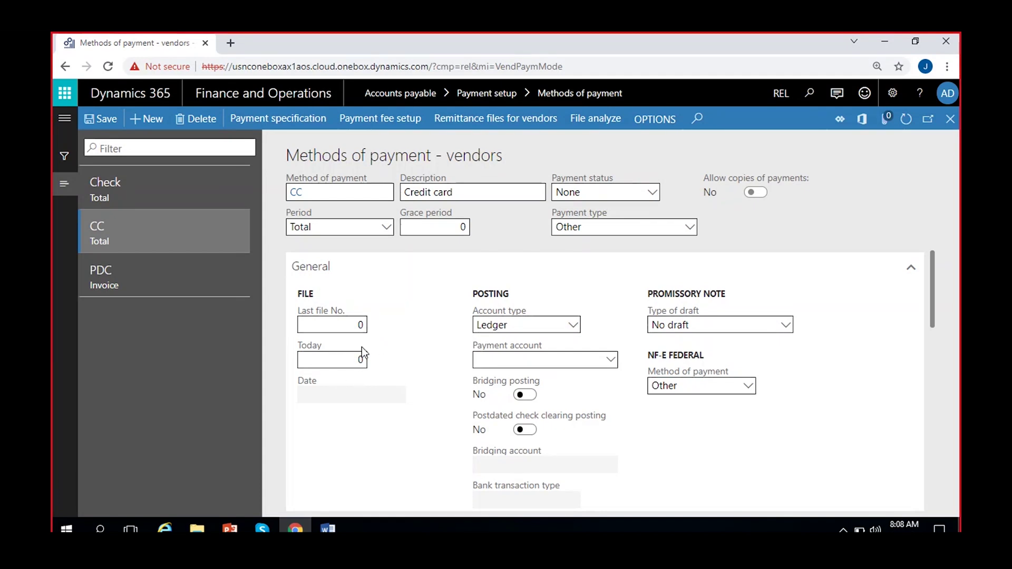
pyautogui.click(323, 393)
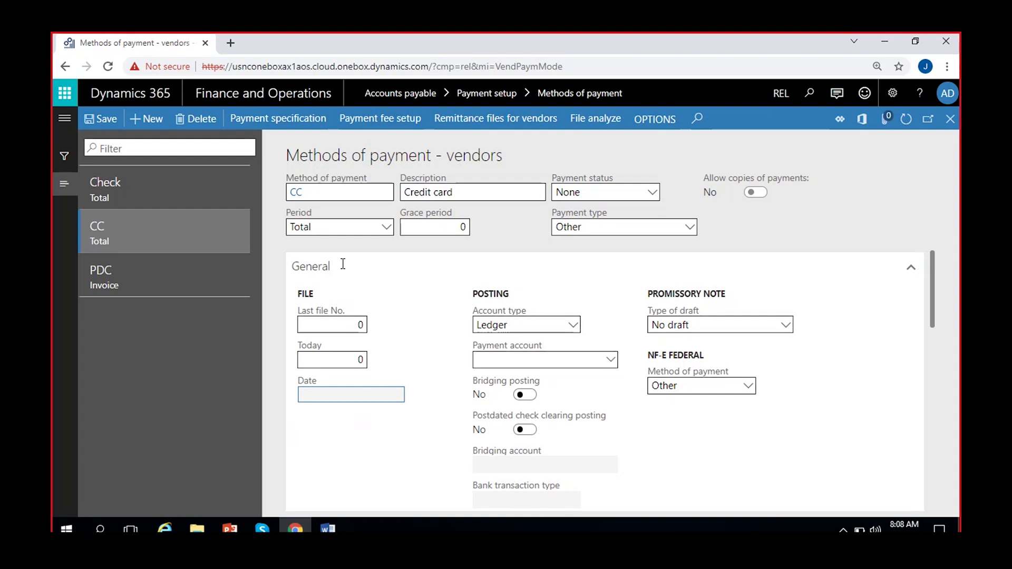
pyautogui.moveTo(339, 398)
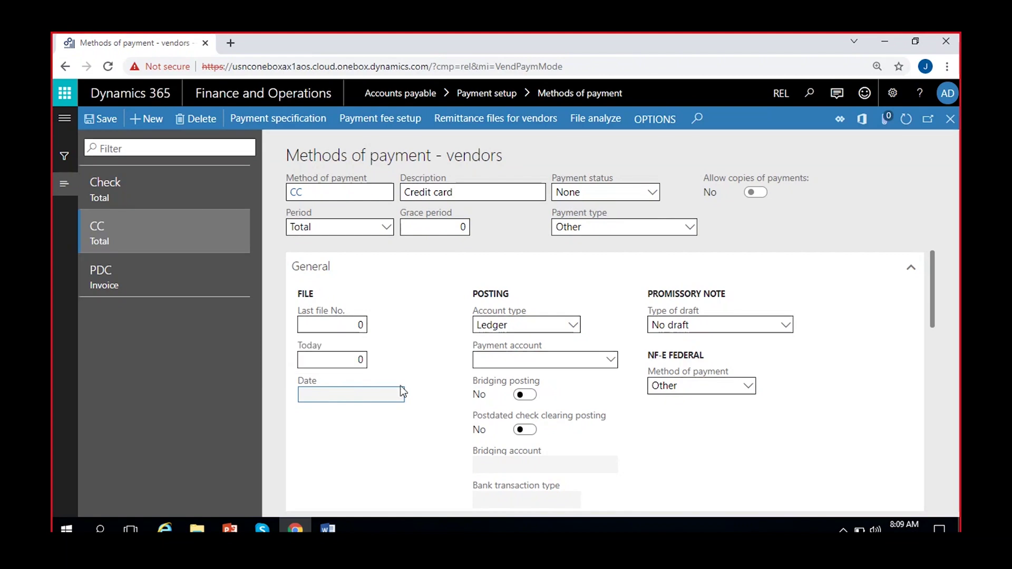
pyautogui.scroll(-1, 447, 380)
pyautogui.scroll(1, 447, 380)
# Set the CC method's posting account type to Bank and review the bank accounts available as payment account without selecting one.
pyautogui.click(572, 326)
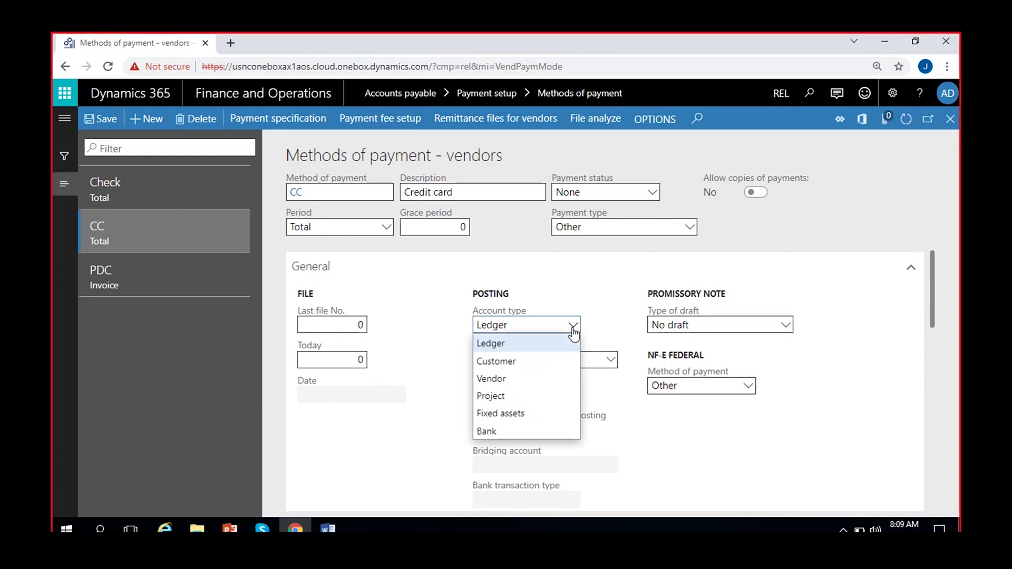
pyautogui.click(501, 430)
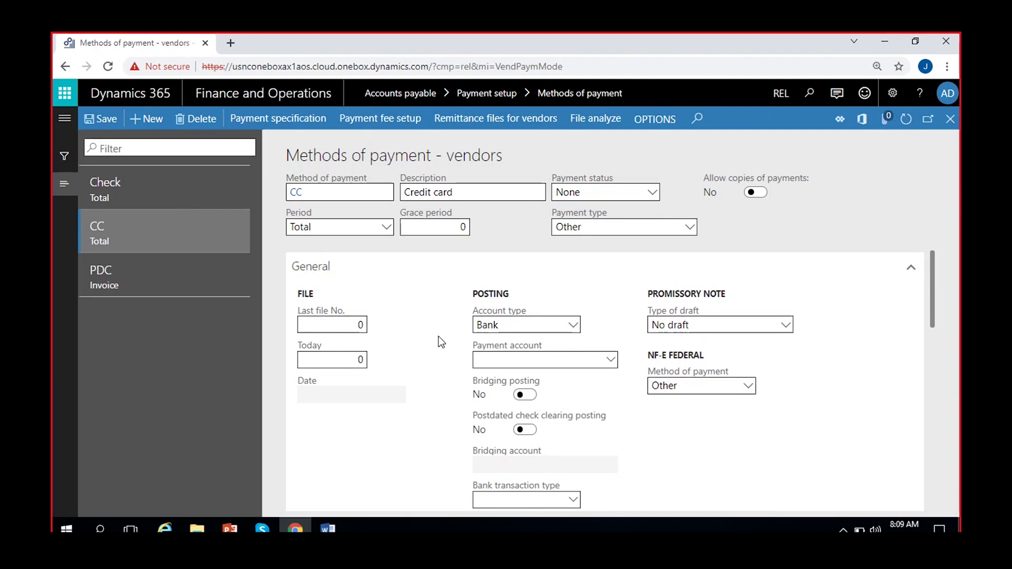
pyautogui.scroll(-1, 440, 342)
pyautogui.click(614, 298)
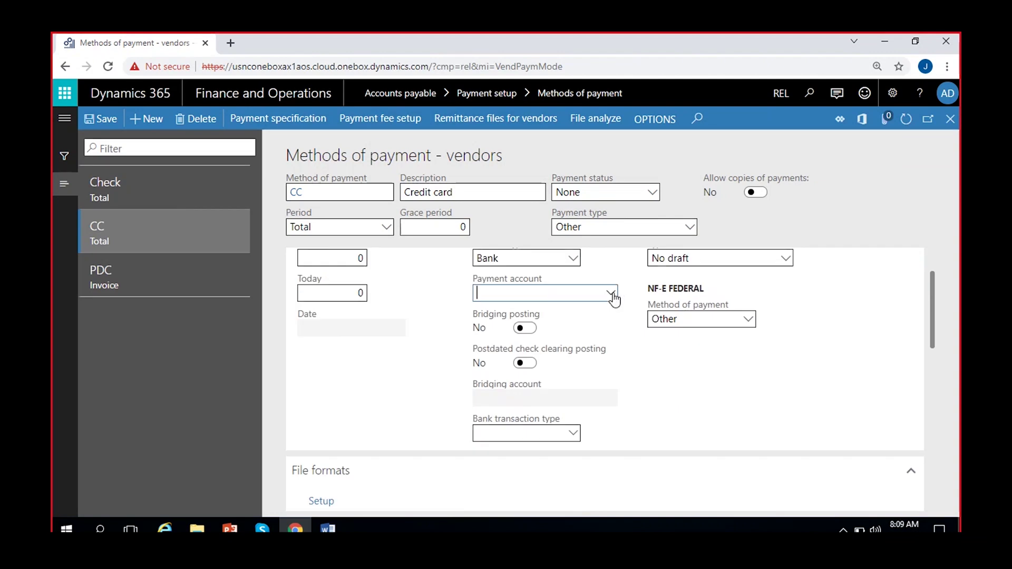
pyautogui.click(613, 295)
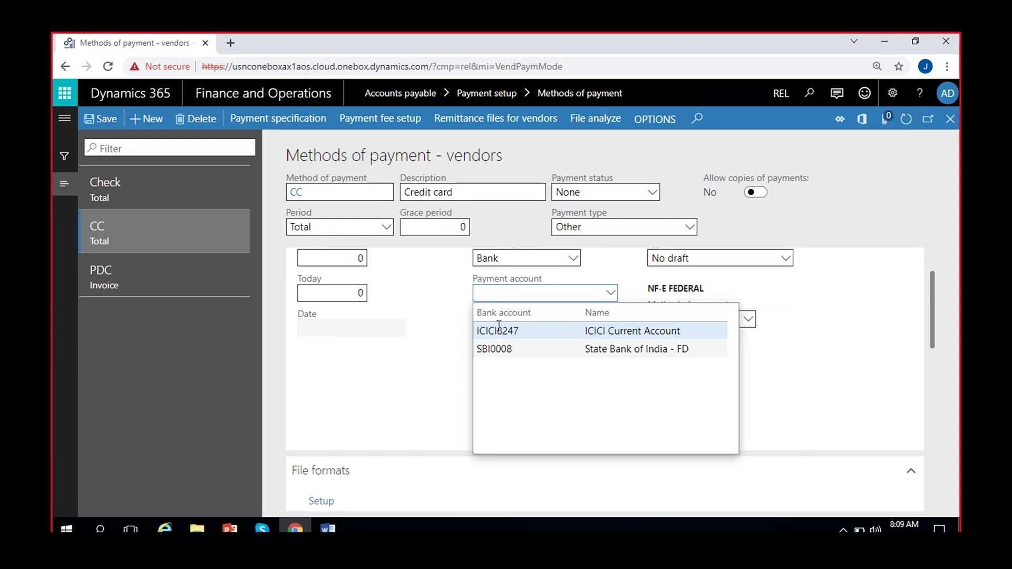
pyautogui.click(436, 333)
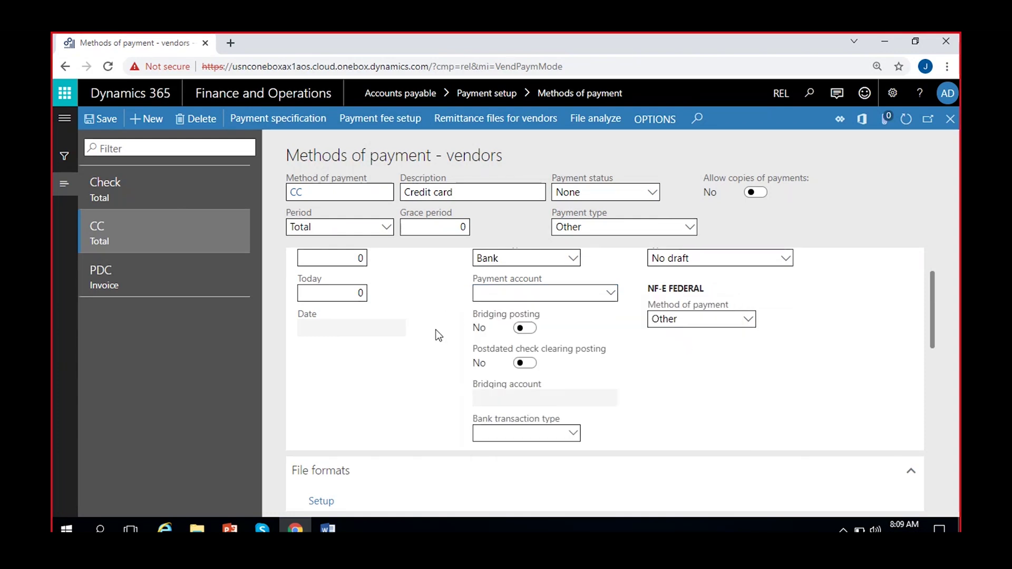
pyautogui.scroll(2, 436, 332)
pyautogui.click(610, 363)
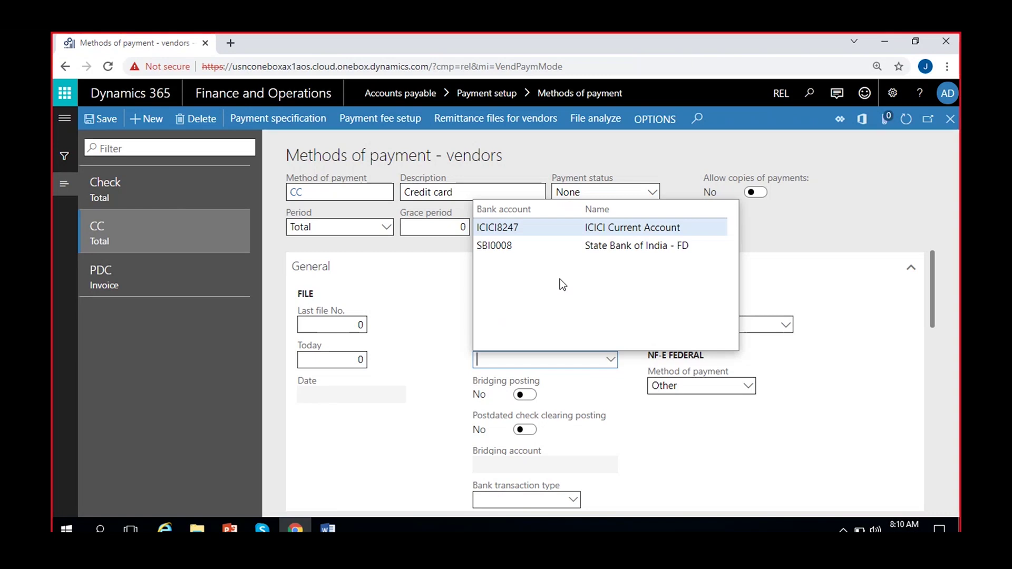
pyautogui.click(463, 351)
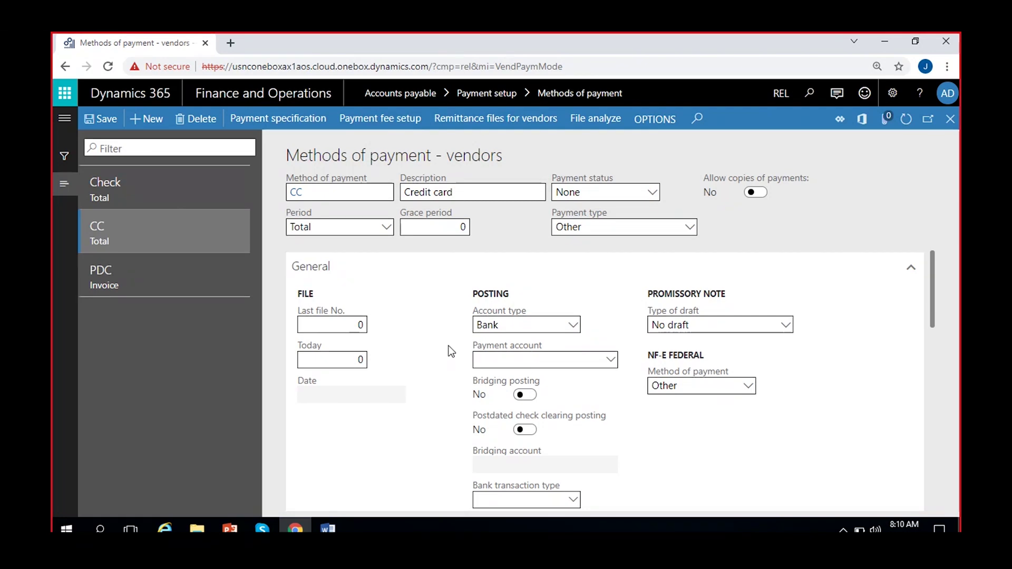
# Review the bank transaction types and assign type 10 (CC) to the CC method's posting settings.
pyautogui.scroll(-1, 449, 350)
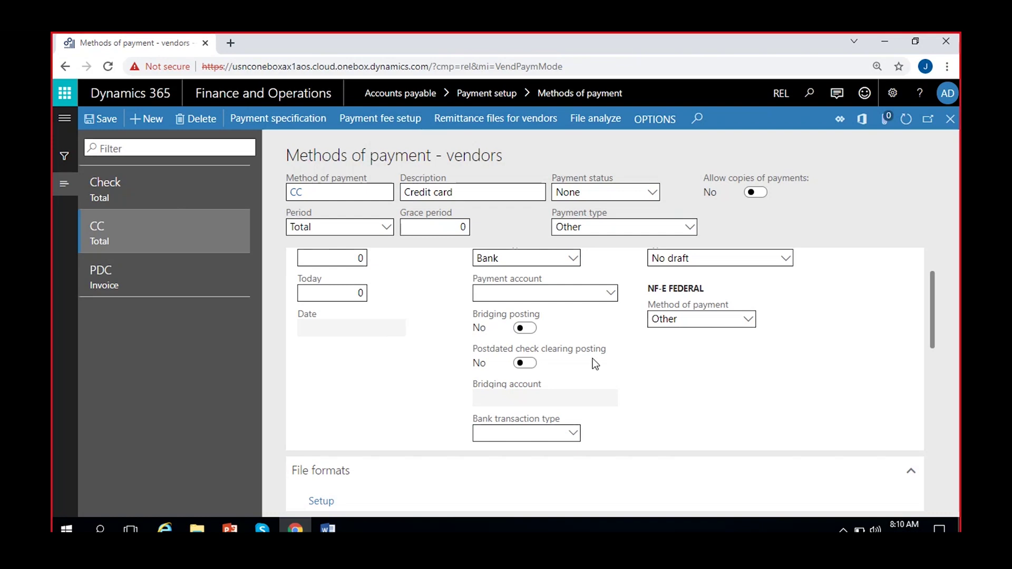
pyautogui.click(574, 434)
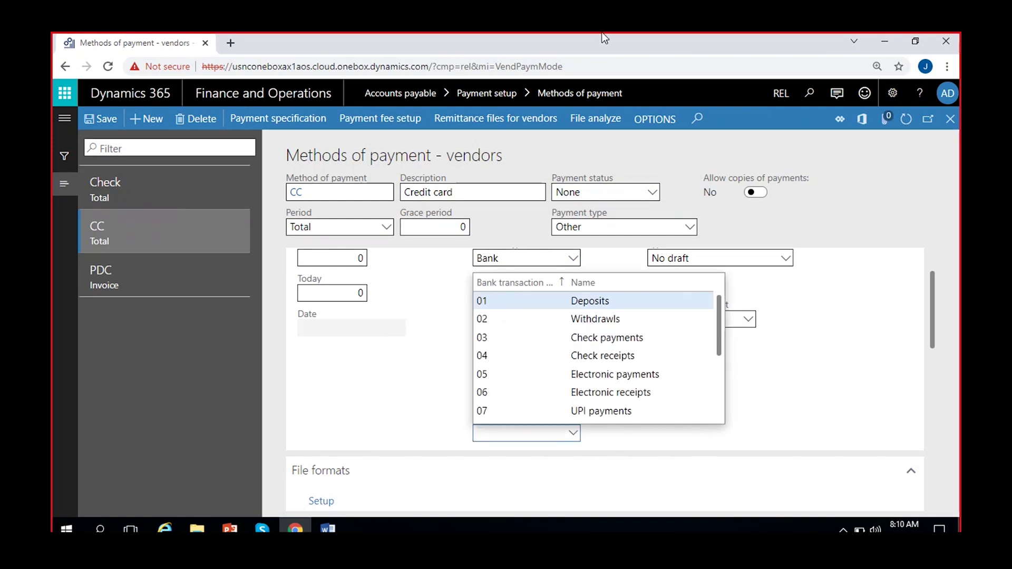
pyautogui.scroll(-3, 566, 305)
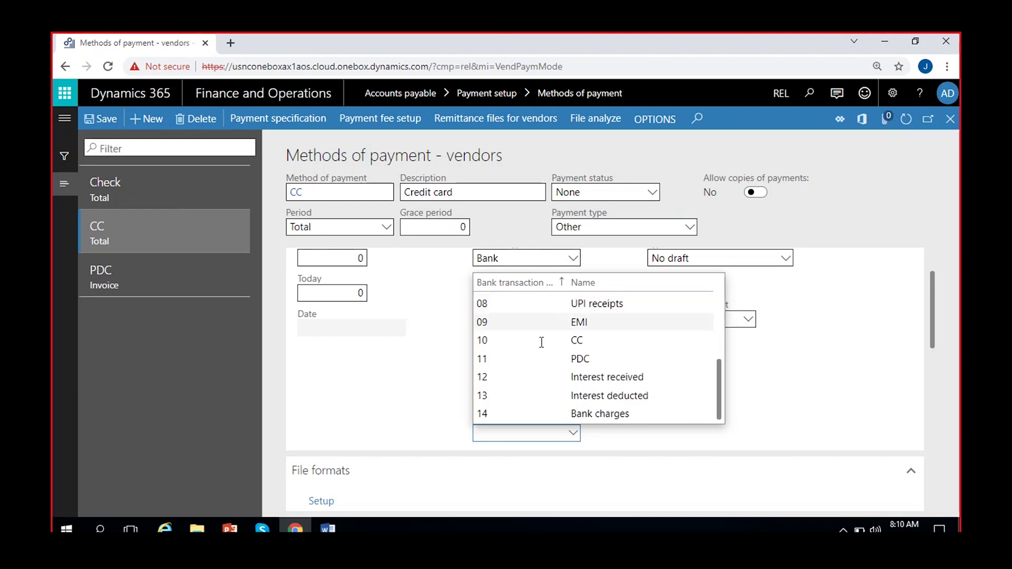
pyautogui.scroll(3, 553, 327)
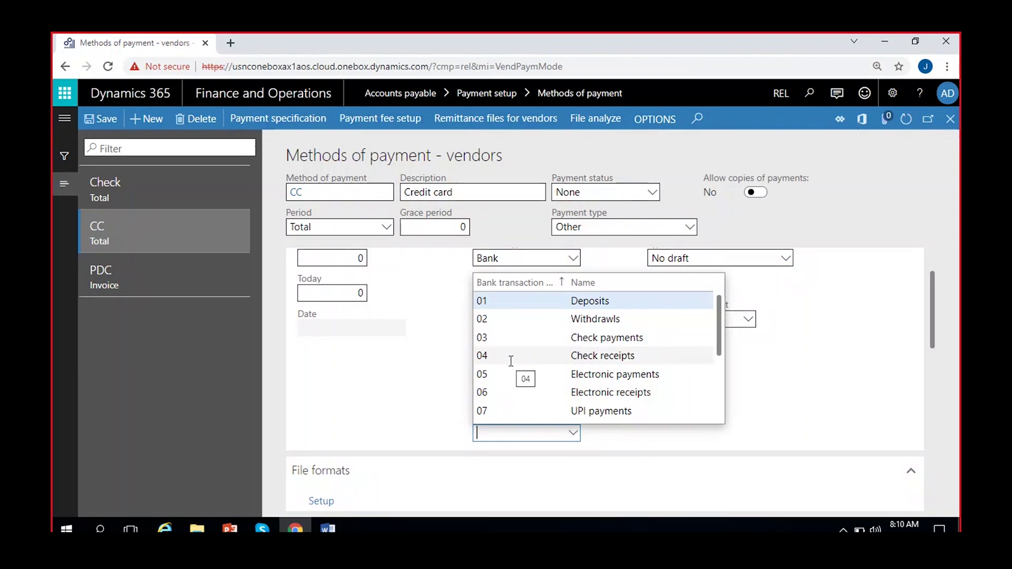
pyautogui.scroll(-3, 510, 361)
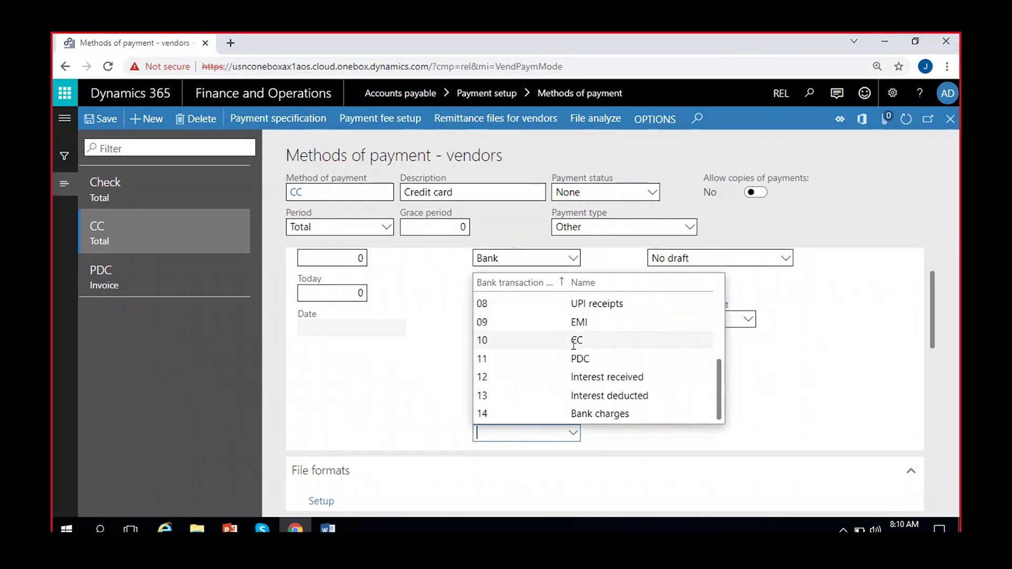
pyautogui.click(591, 339)
pyautogui.click(606, 424)
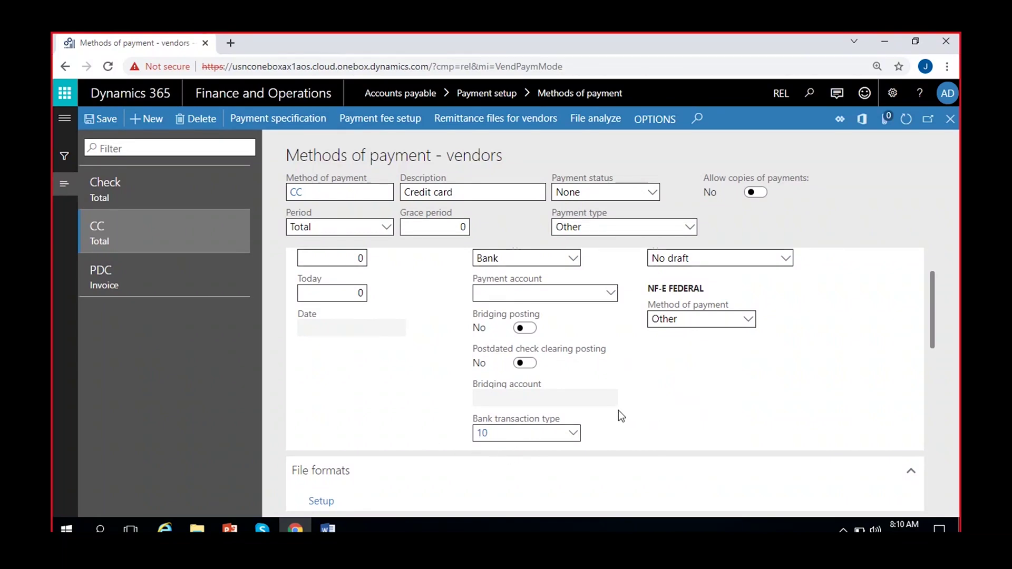
# Keep the type of draft as No draft and set the NF-e federal method of payment to Credit card.
pyautogui.scroll(1, 619, 410)
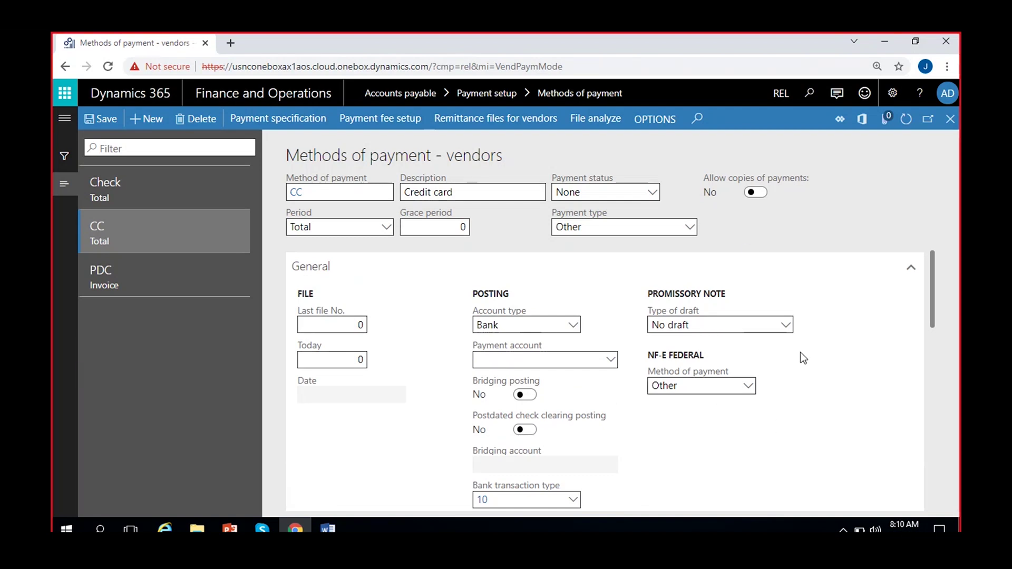
pyautogui.click(788, 328)
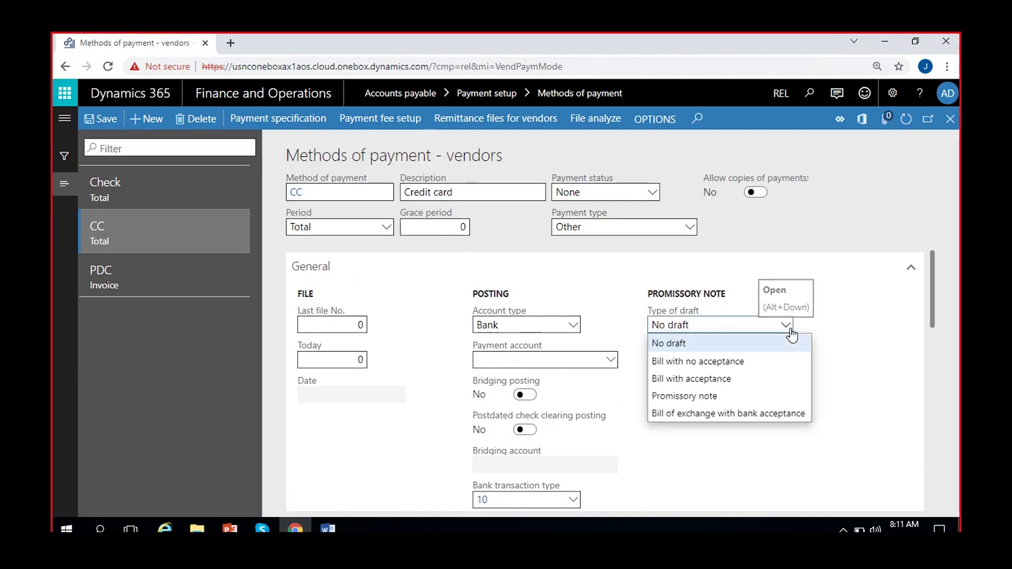
pyautogui.click(789, 343)
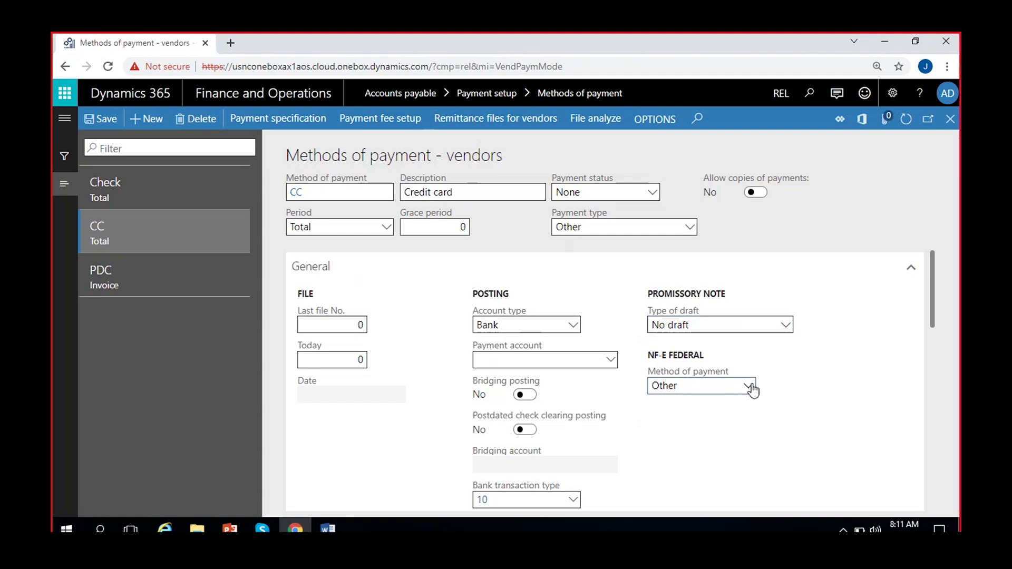
pyautogui.click(751, 389)
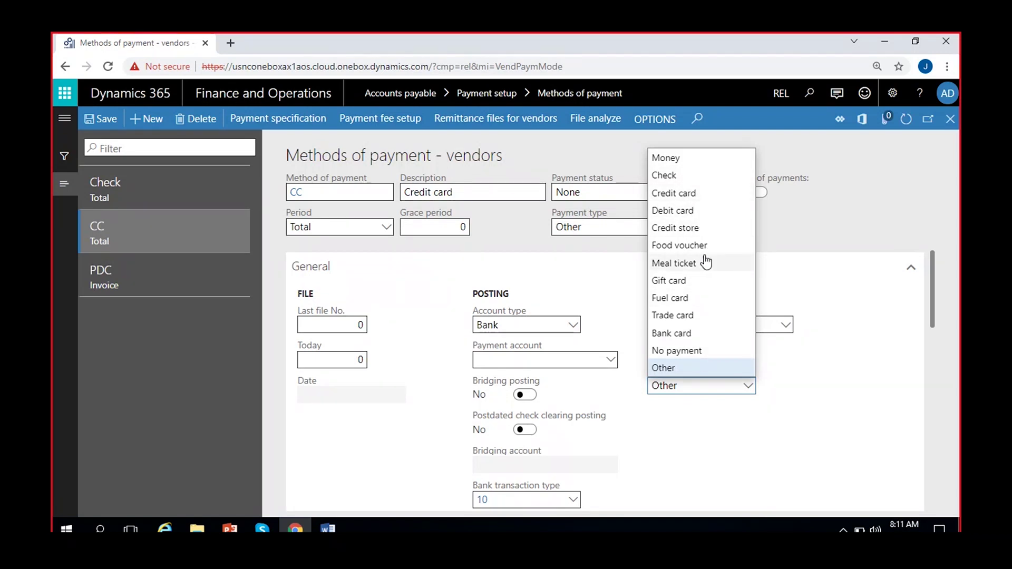
pyautogui.click(704, 194)
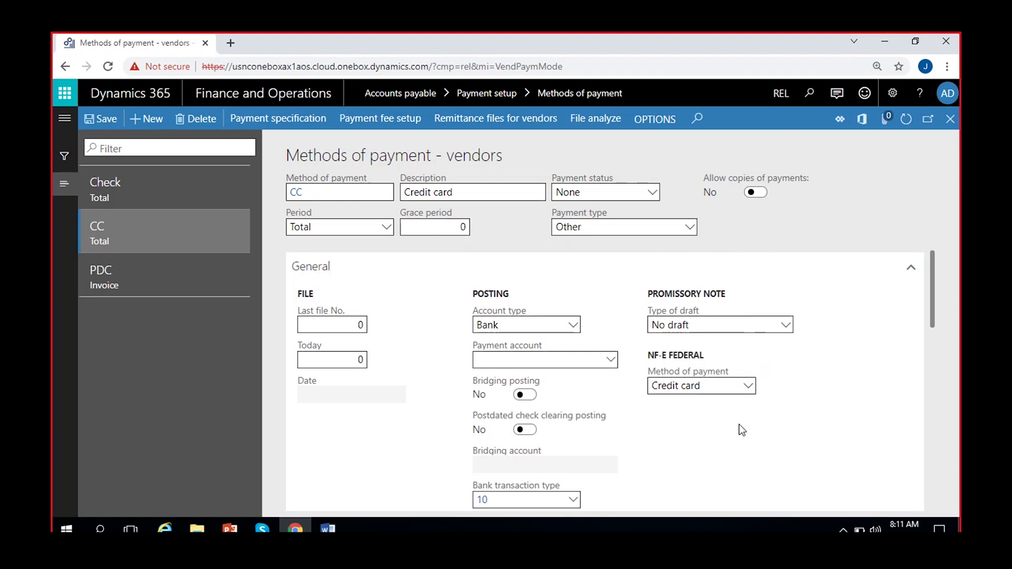
# Open the file format setup of the Check payment method and review its available and selected export formats.
pyautogui.scroll(-3, 727, 422)
pyautogui.scroll(-3, 726, 422)
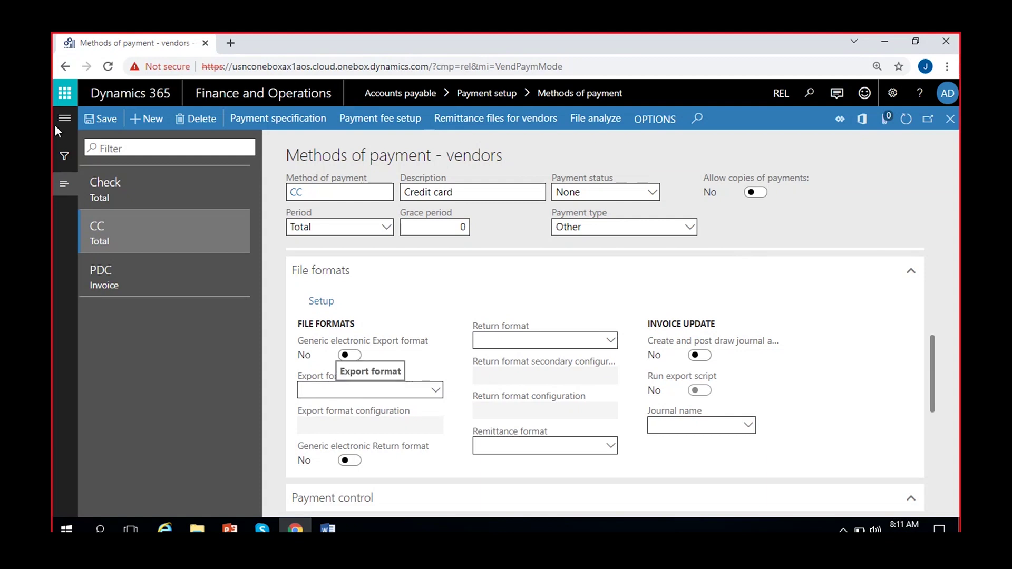
pyautogui.click(132, 187)
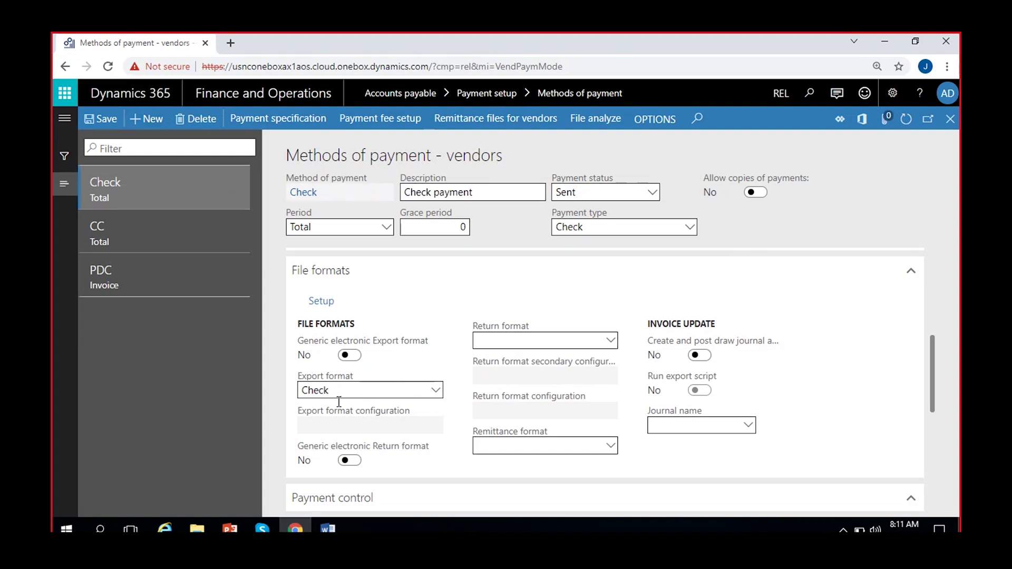
pyautogui.click(322, 306)
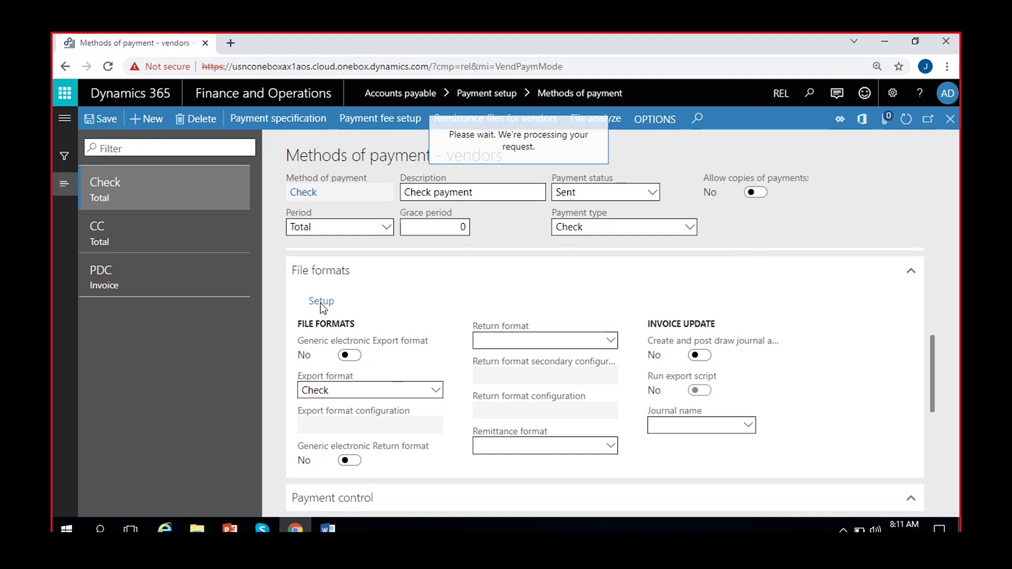
pyautogui.click(201, 260)
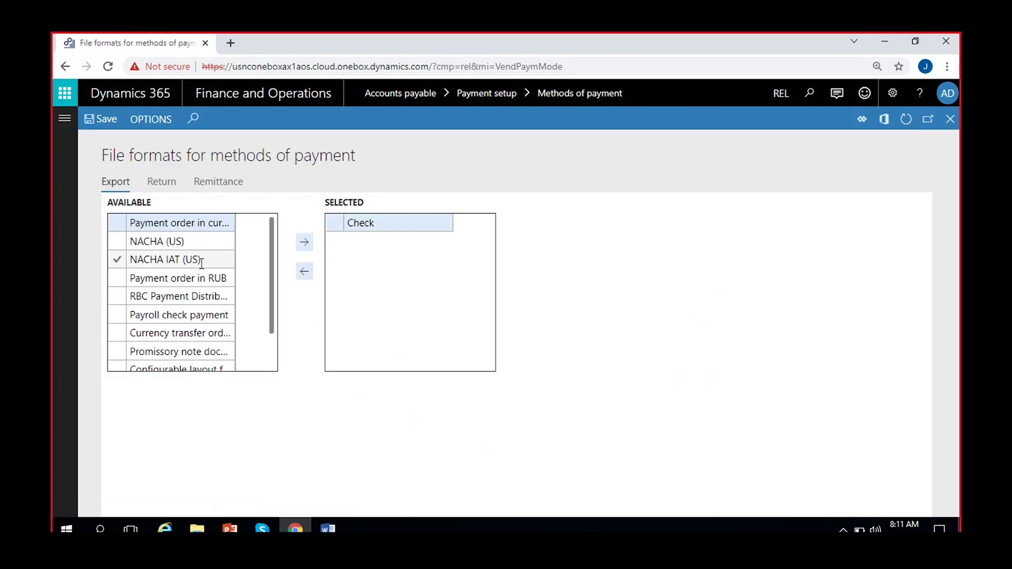
pyautogui.scroll(-1, 202, 263)
pyautogui.scroll(1, 185, 321)
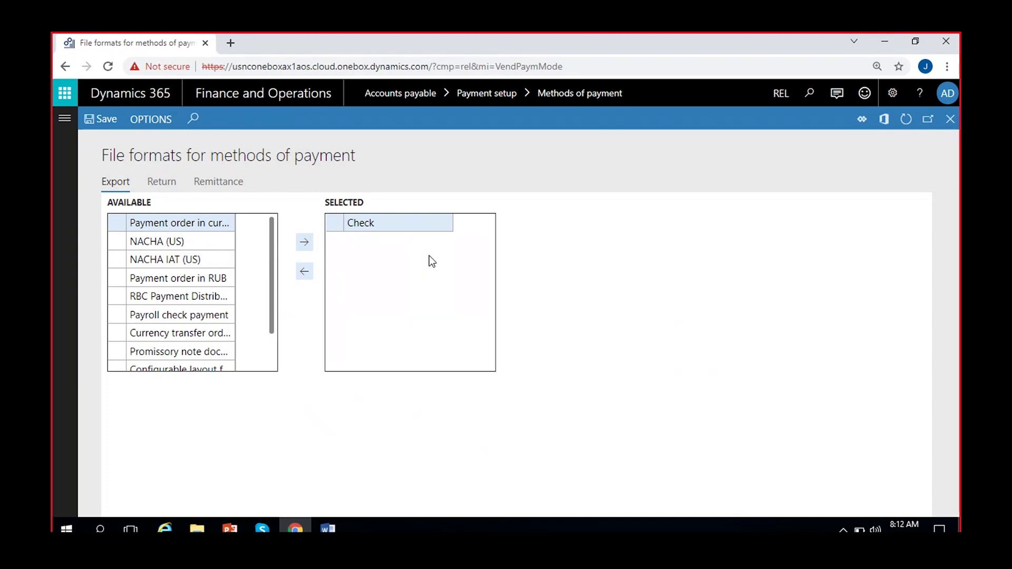
# Add NACHA (US) to the Check method's selected export formats and look through the remaining available formats.
pyautogui.click(158, 241)
pyautogui.click(302, 243)
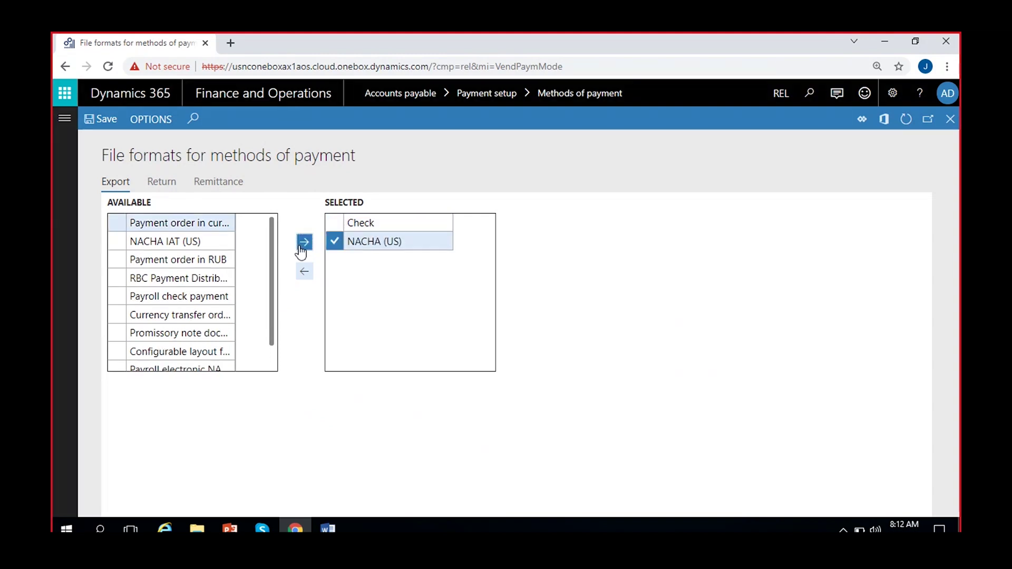
pyautogui.click(205, 278)
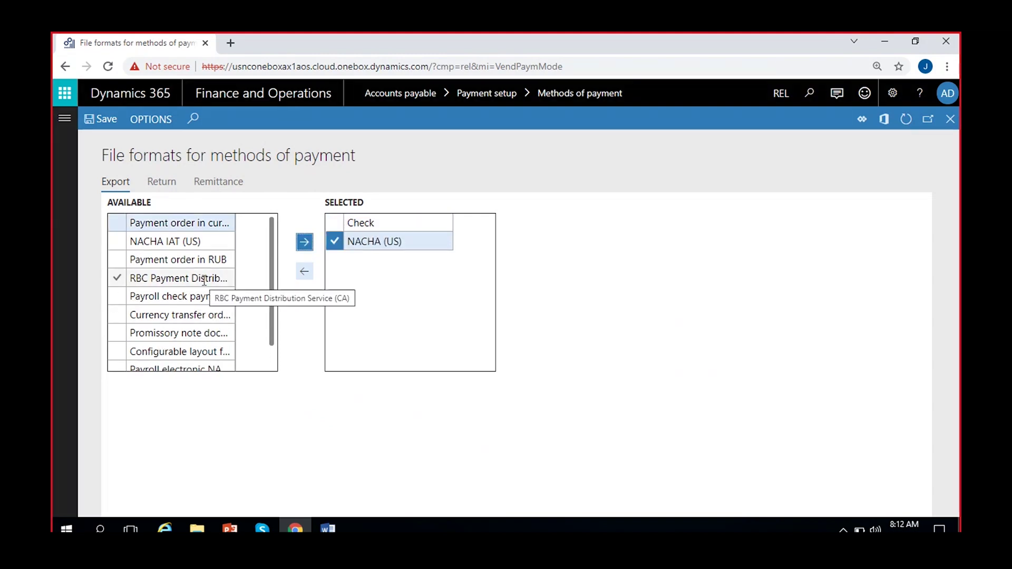
pyautogui.scroll(-1, 205, 281)
pyautogui.click(205, 281)
pyautogui.click(193, 310)
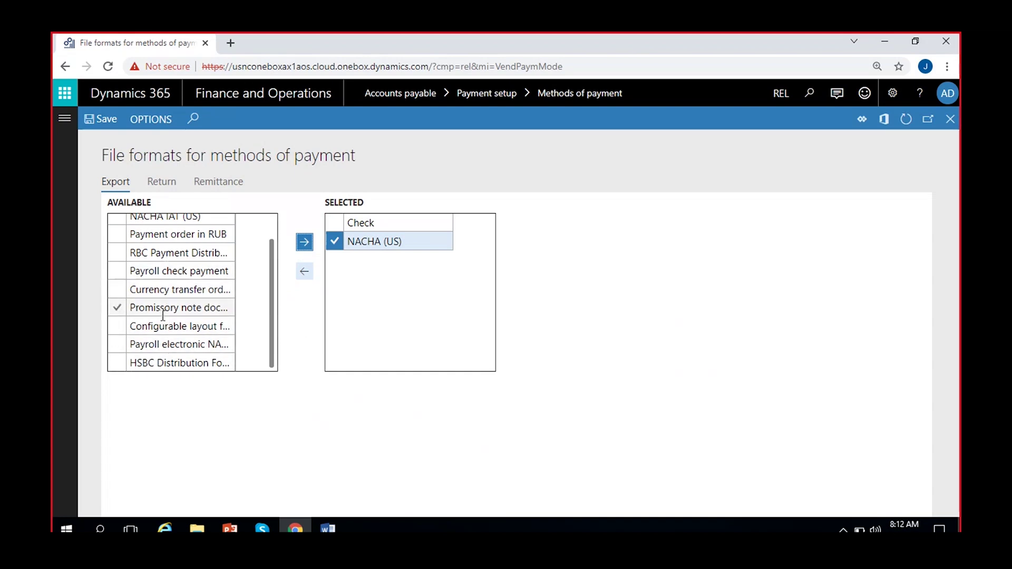
# Review the return and remittance file formats available for the Check method, including the configurable layout file, and return to the export formats.
pyautogui.scroll(1, 162, 315)
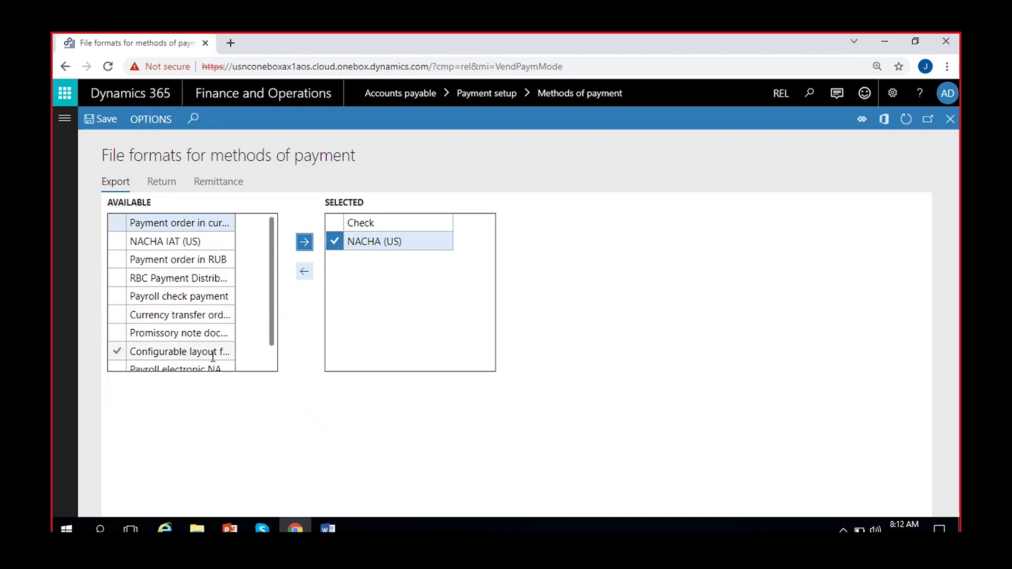
pyautogui.click(157, 181)
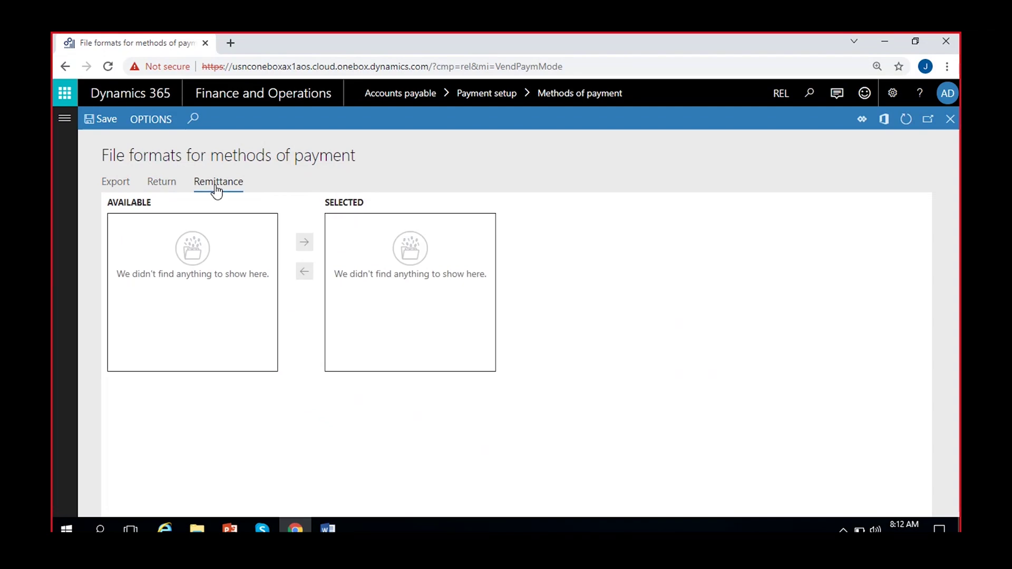
pyautogui.click(159, 183)
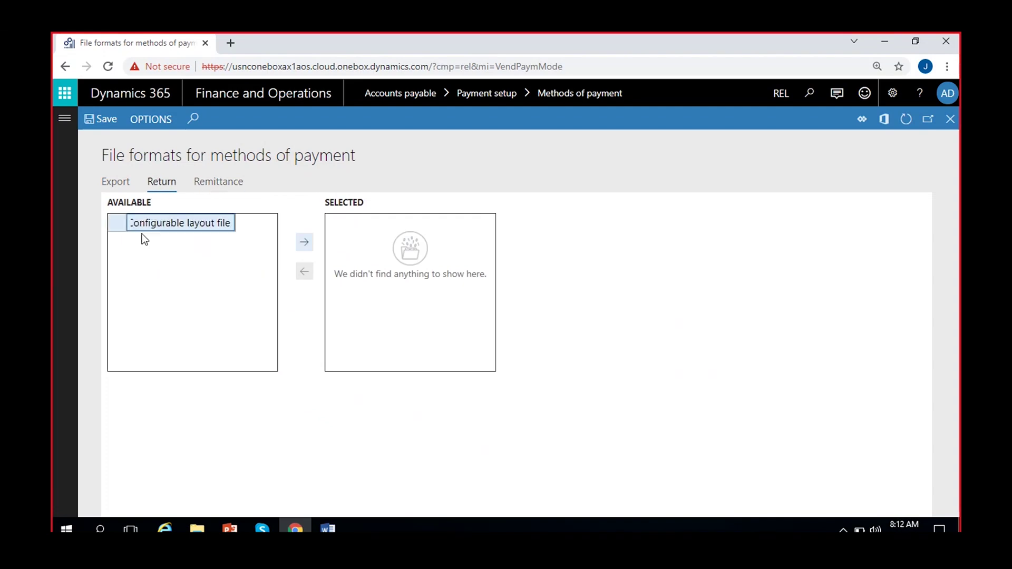
pyautogui.click(210, 220)
pyautogui.click(116, 184)
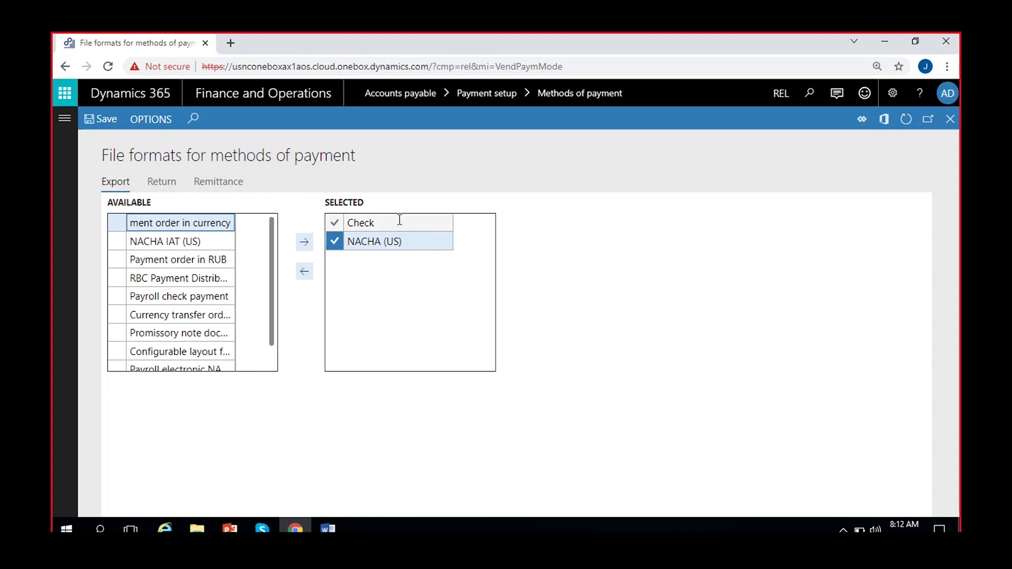
# Save and close the Check method's file format setup, and review the export formats selectable for the method.
pyautogui.click(393, 224)
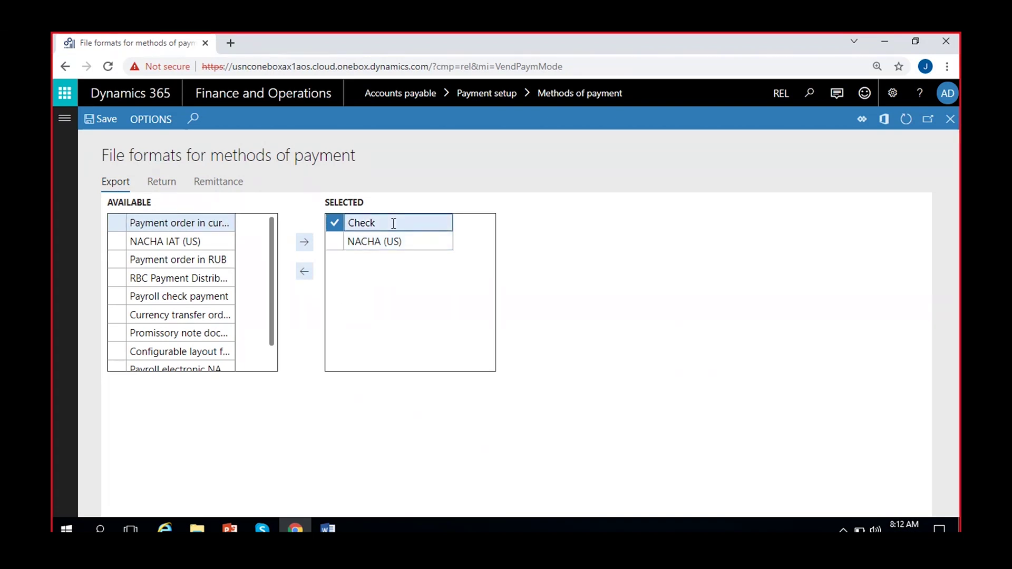
pyautogui.click(389, 241)
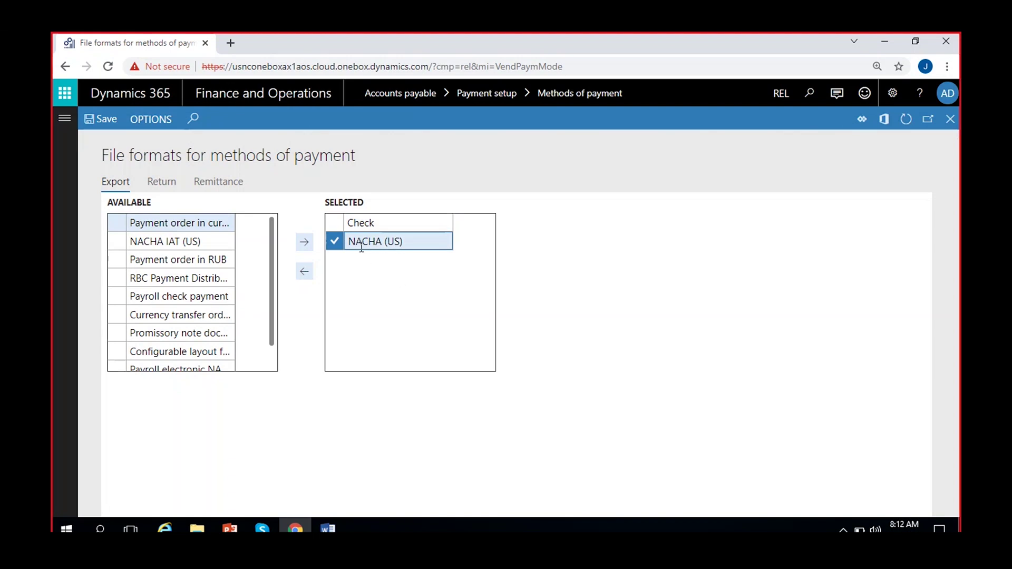
pyautogui.click(105, 124)
pyautogui.click(953, 122)
pyautogui.click(436, 391)
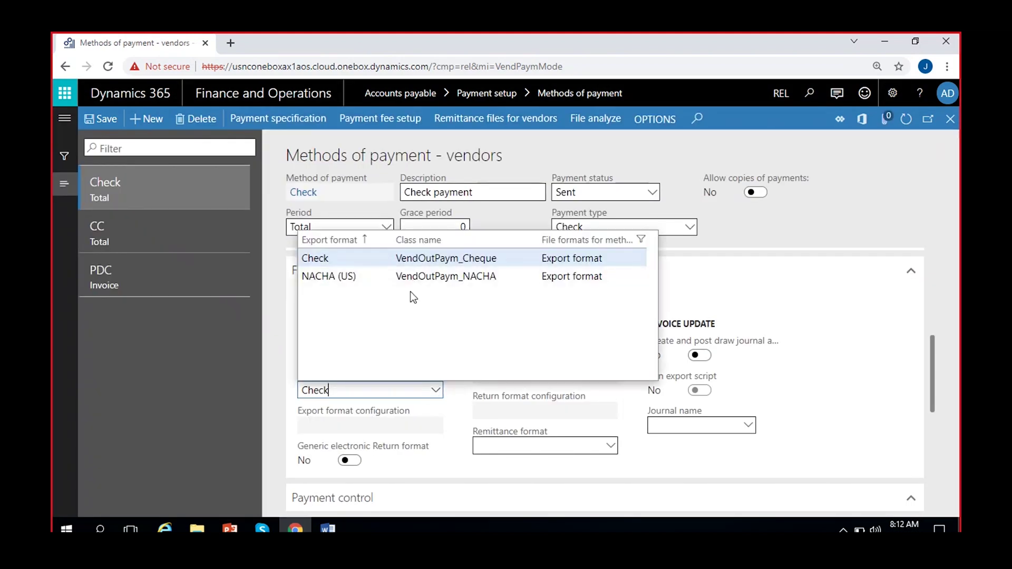
pyautogui.click(255, 366)
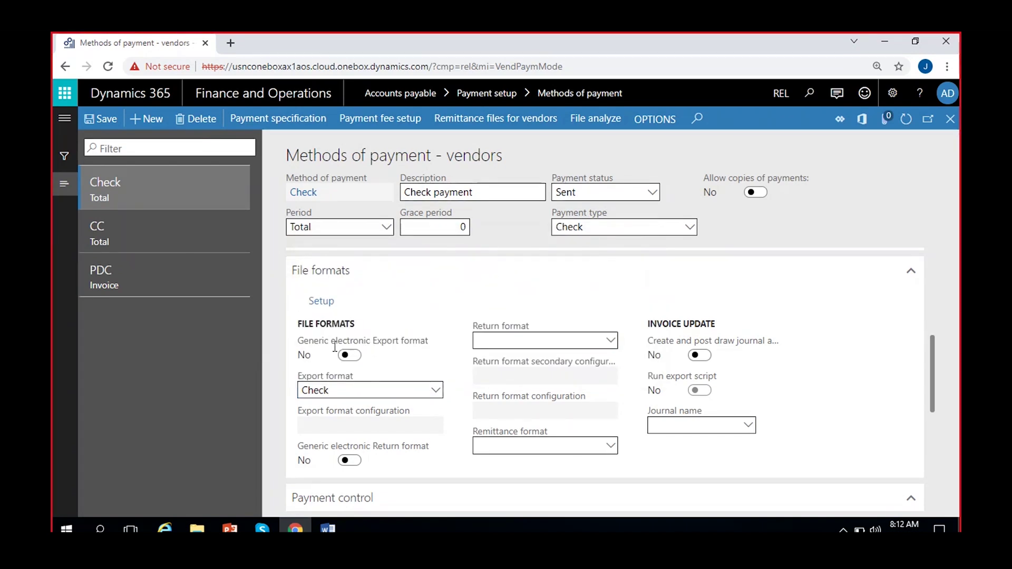
# Enable the generic electronic export format for the Check method and view the available export format configurations.
pyautogui.click(352, 359)
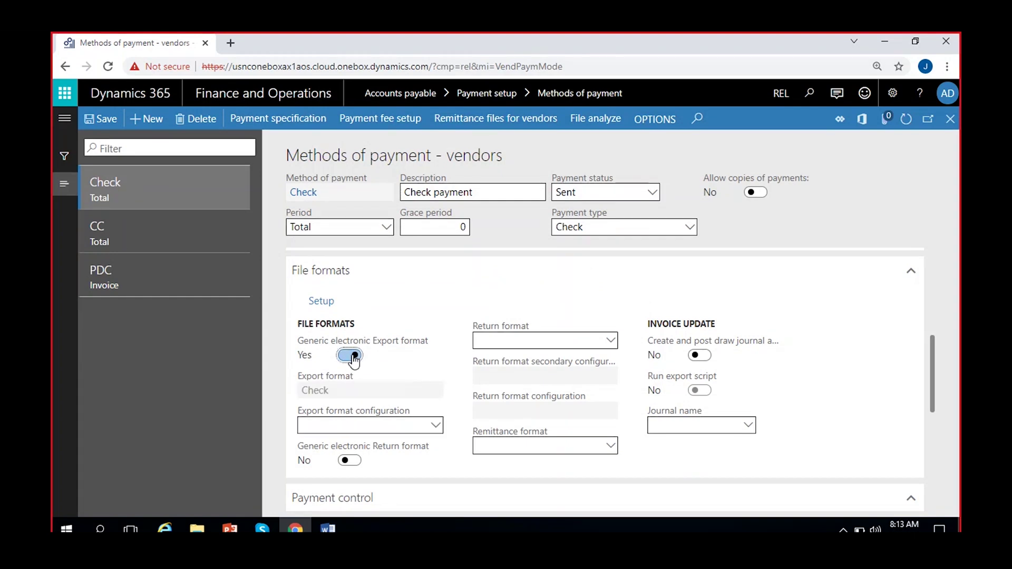
pyautogui.click(371, 425)
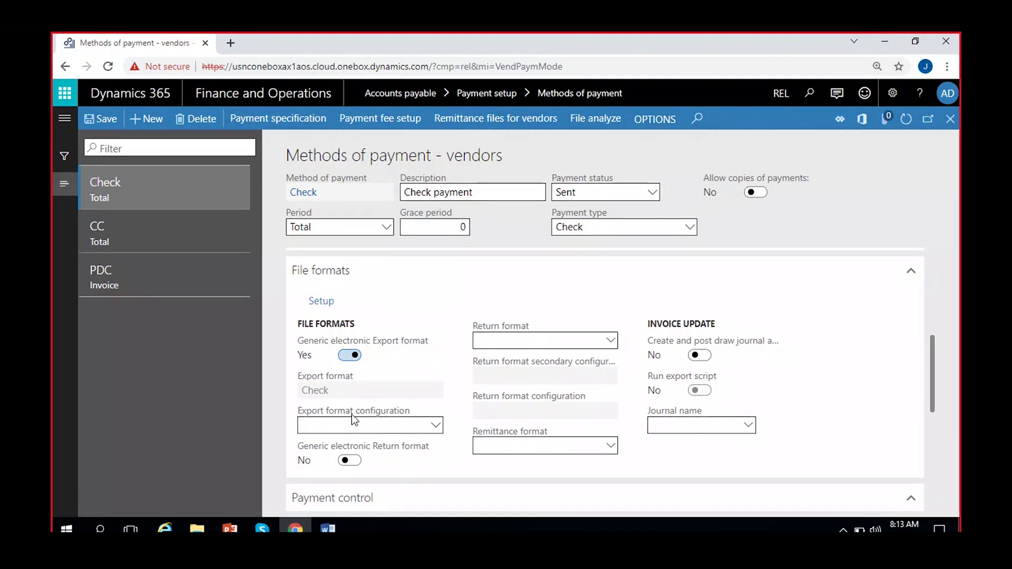
pyautogui.click(436, 425)
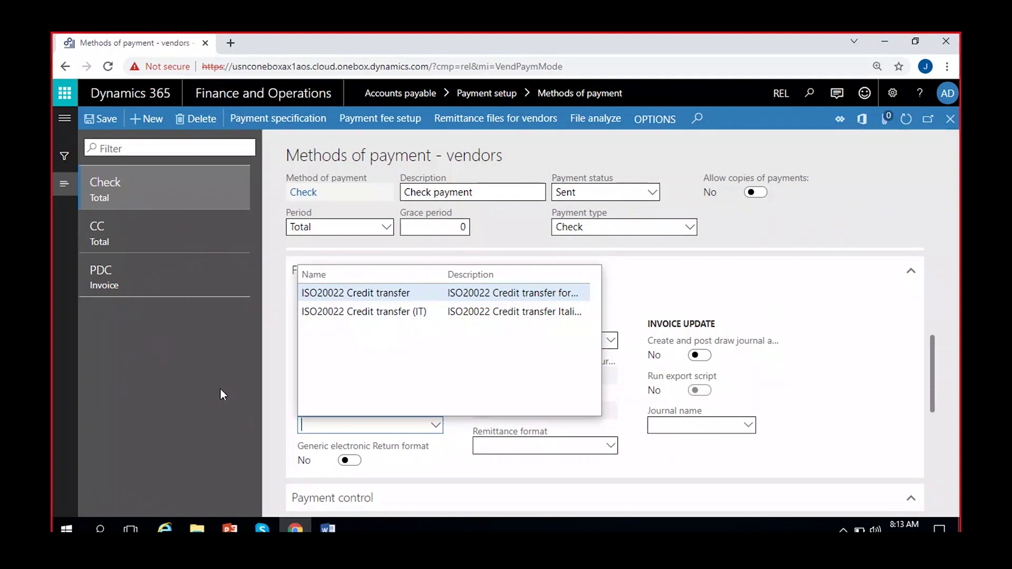
# Locate the Electronic reporting module in the module list and return to the vendor methods of payment.
pyautogui.click(63, 119)
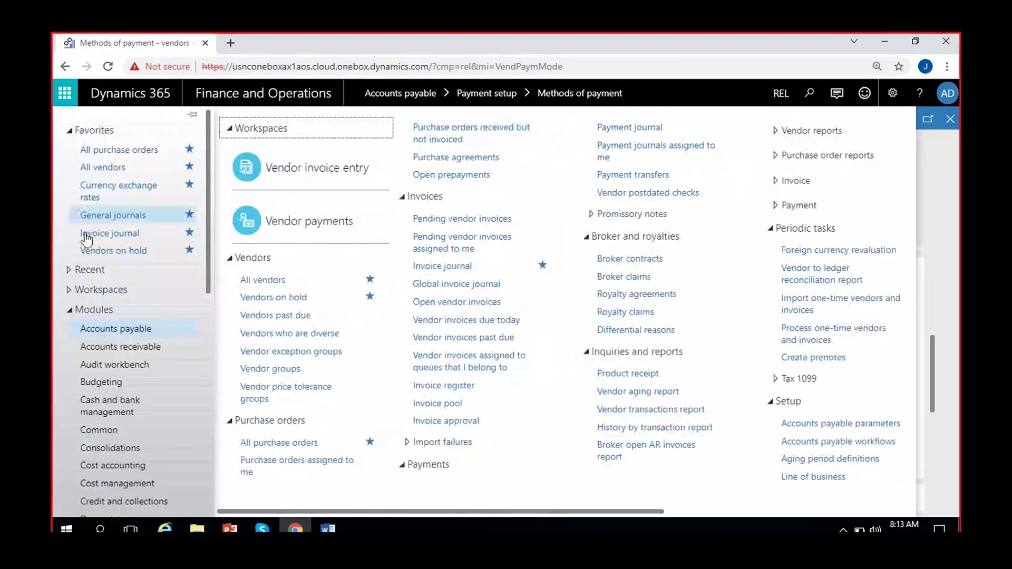
pyautogui.click(120, 290)
pyautogui.scroll(-3, 148, 362)
pyautogui.scroll(-5, 148, 363)
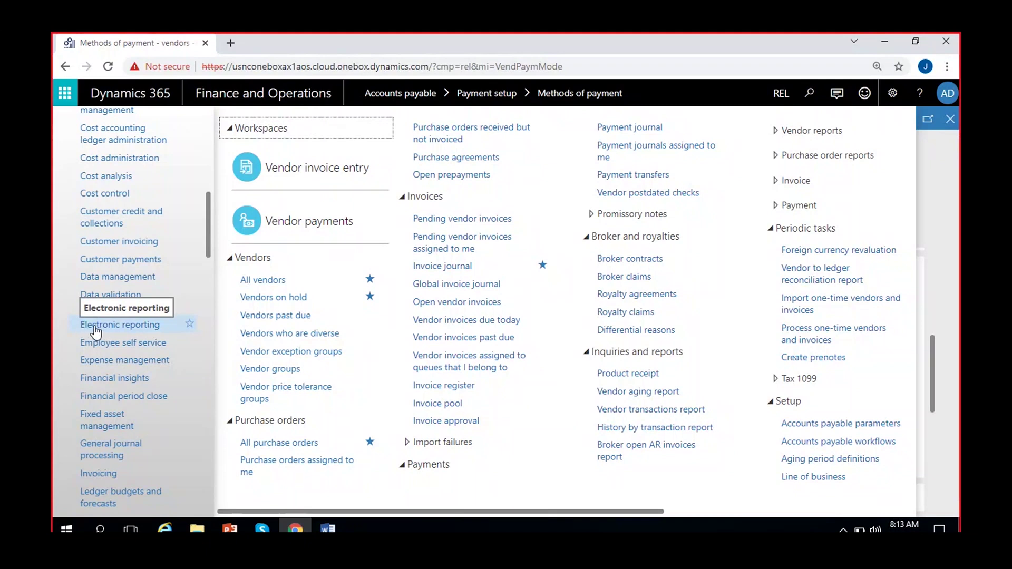
pyautogui.click(945, 197)
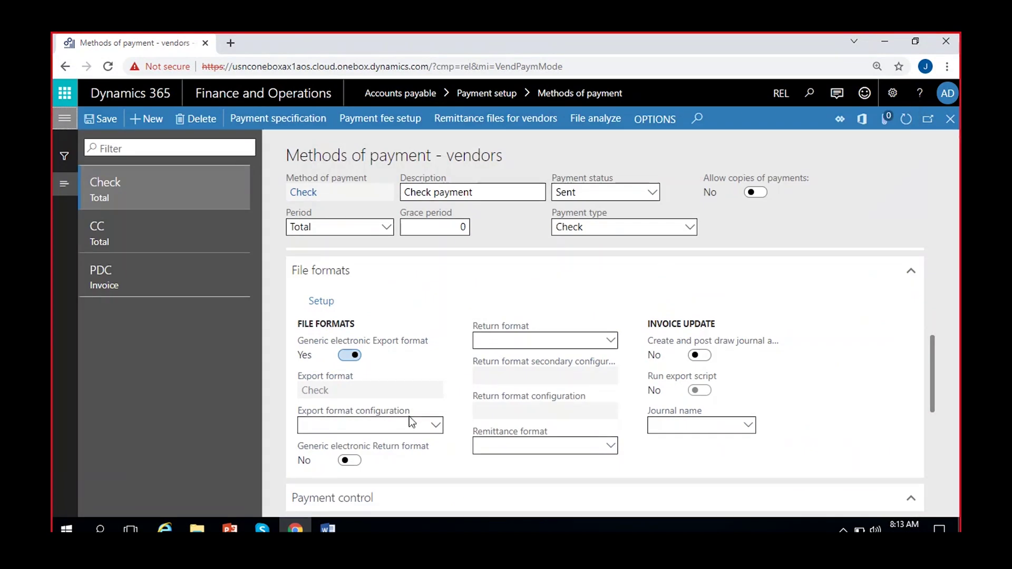
# Review the export format configurations again without choosing one, and turn off the Check method's generic electronic export format.
pyautogui.click(433, 425)
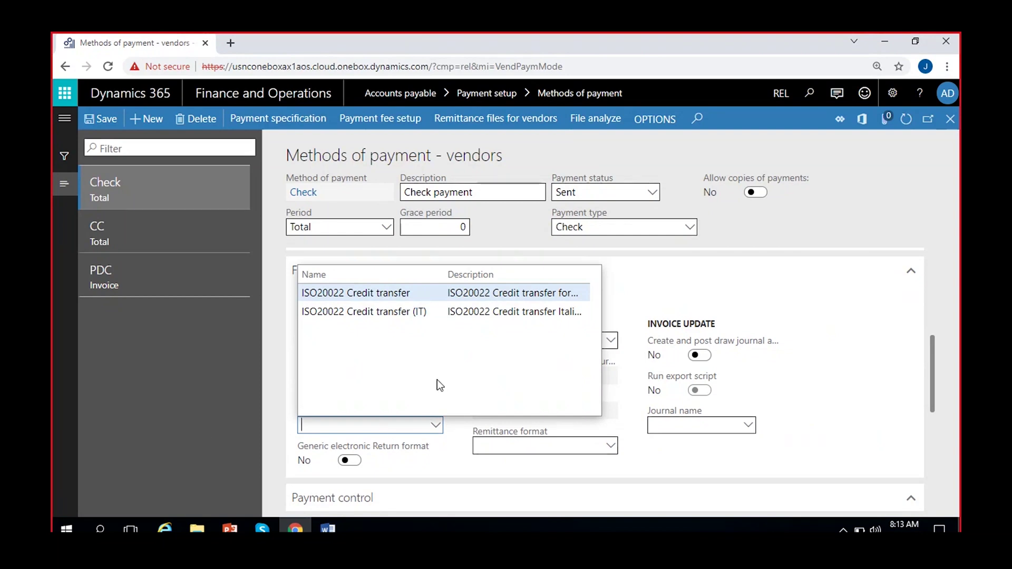
pyautogui.click(451, 422)
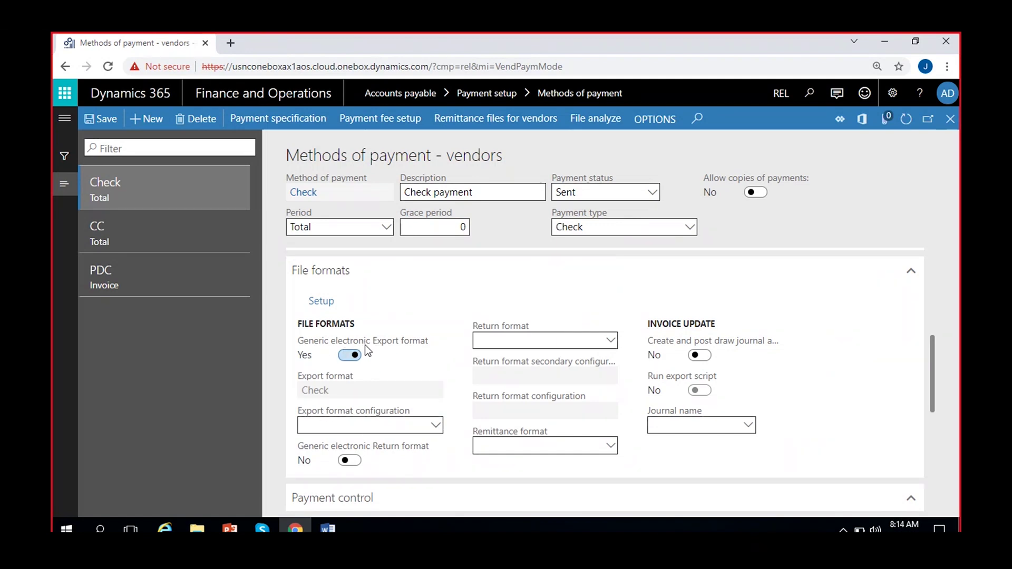
pyautogui.click(349, 356)
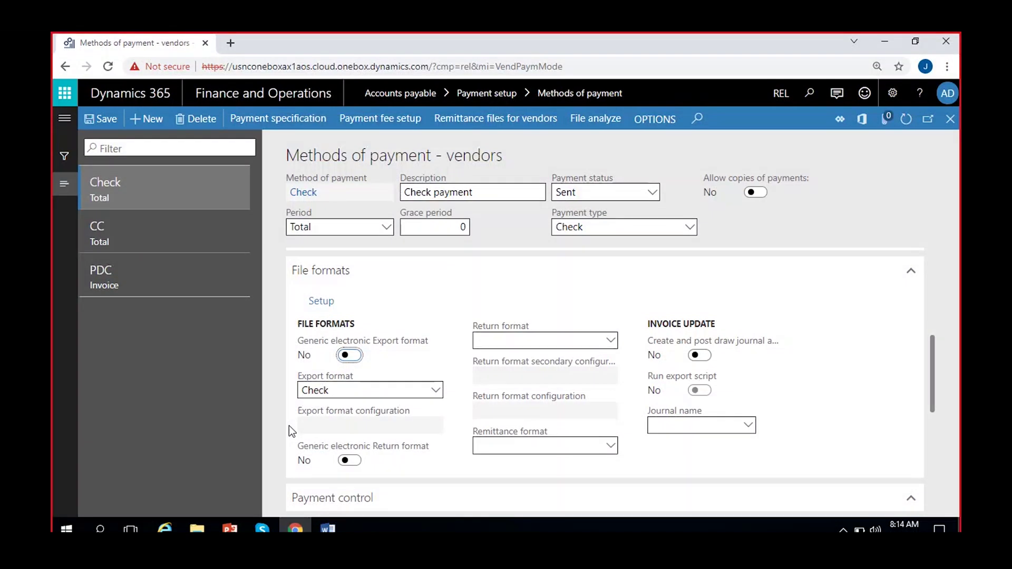
pyautogui.click(447, 406)
# Examine the invoice update option for posting draw journals and the journal names available for the Check method.
pyautogui.moveTo(743, 345)
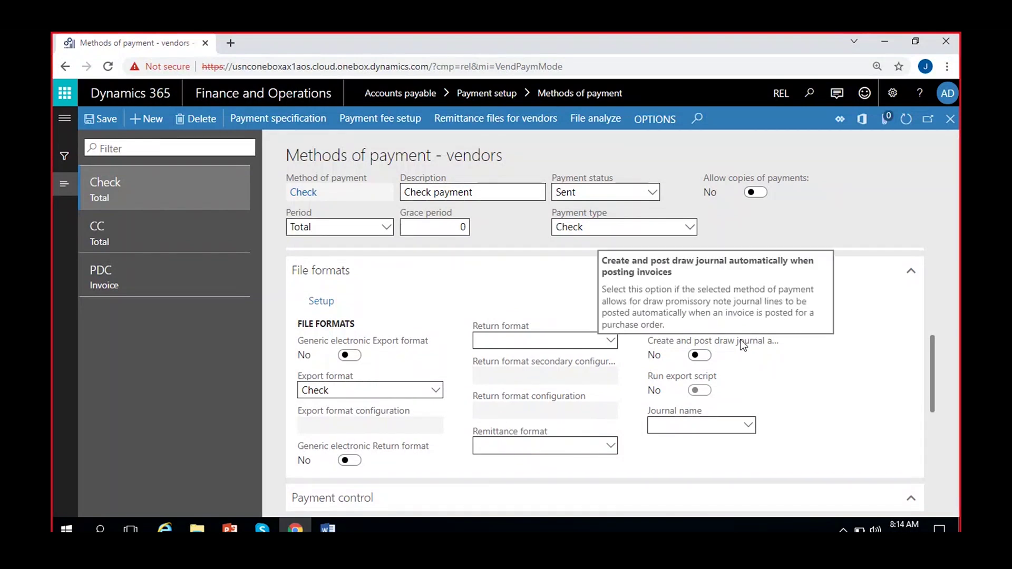
pyautogui.click(752, 425)
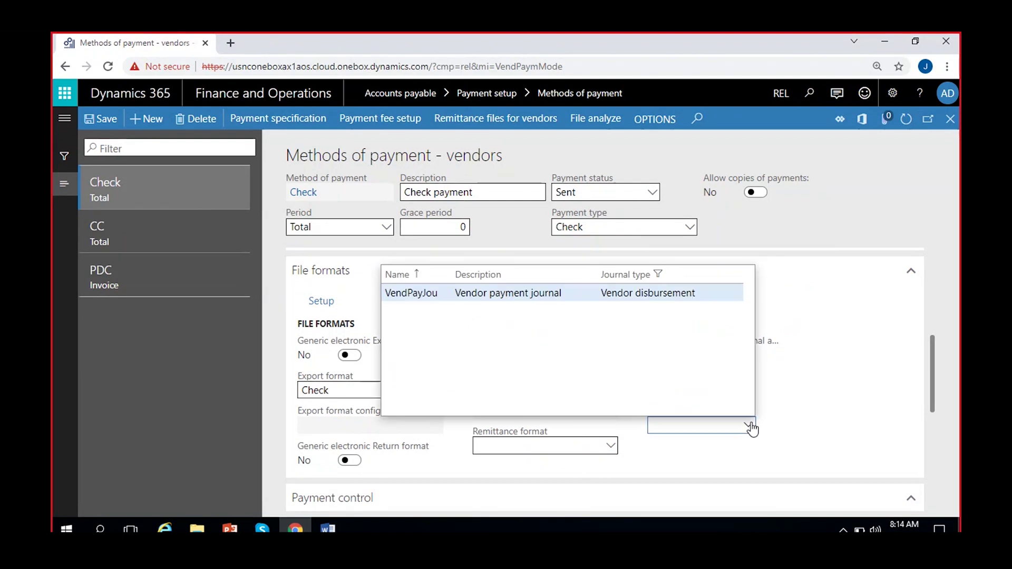
pyautogui.click(814, 404)
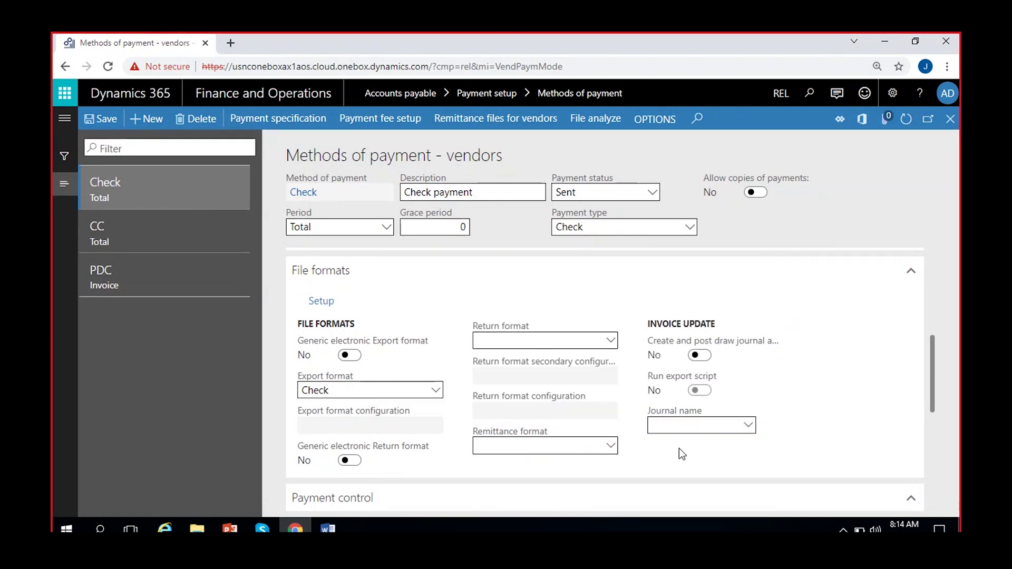
pyautogui.click(749, 425)
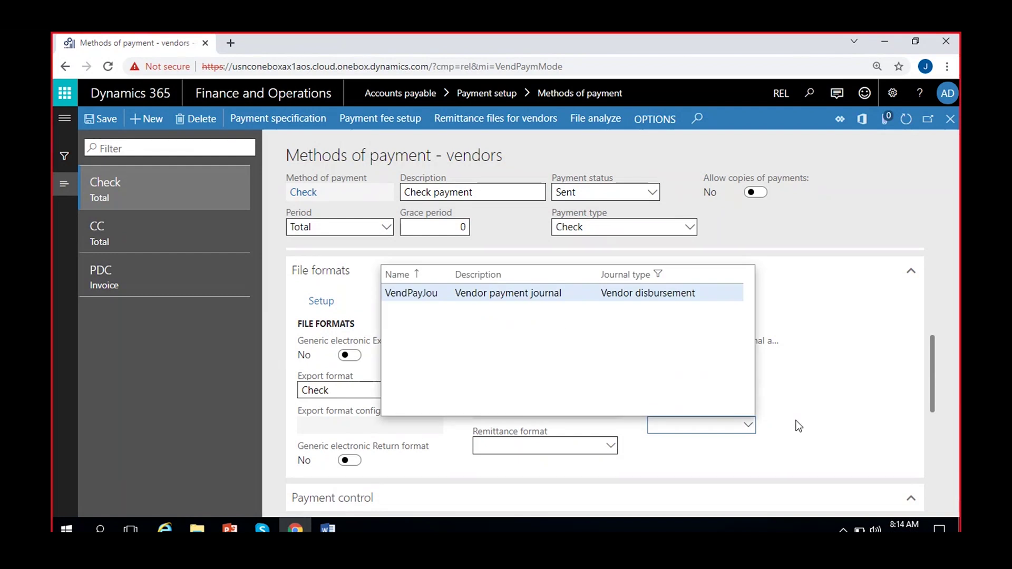
pyautogui.click(735, 406)
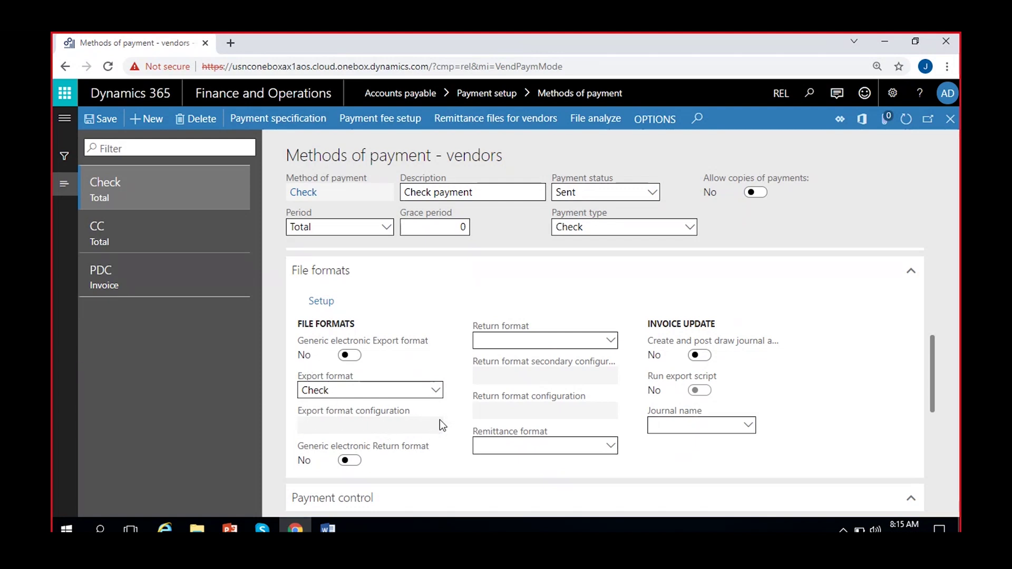
# Enable the mandatory check number and bank transaction type payment controls for the Check method, and review its bank transaction type setting.
pyautogui.scroll(-4, 439, 420)
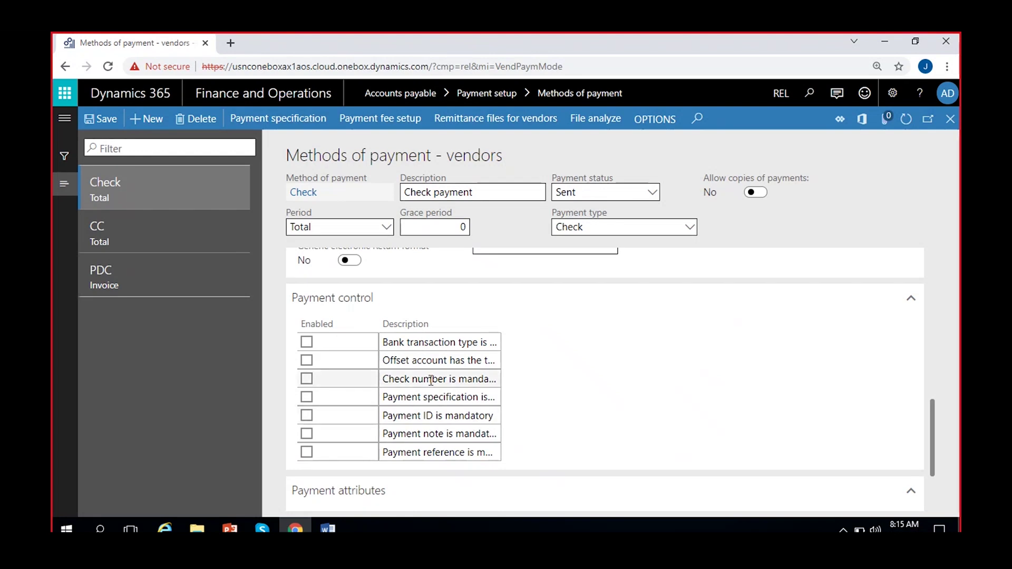
pyautogui.click(307, 383)
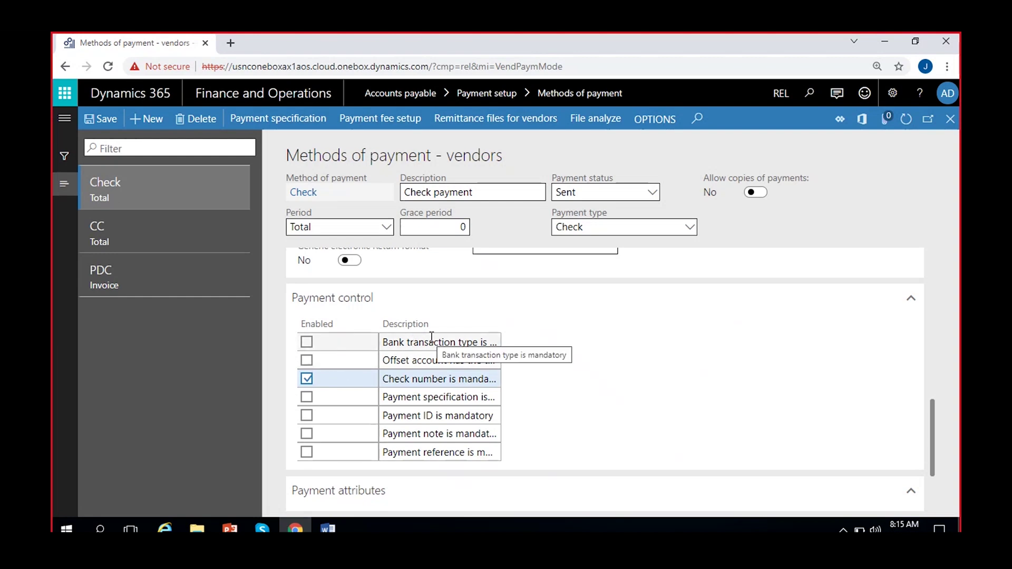
pyautogui.click(309, 342)
pyautogui.click(308, 344)
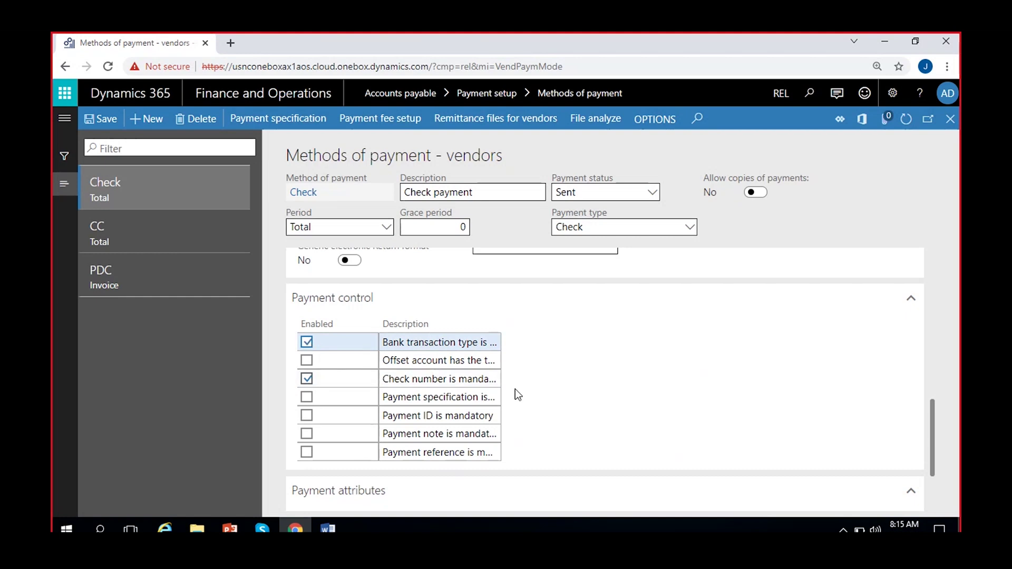
pyautogui.scroll(6, 514, 389)
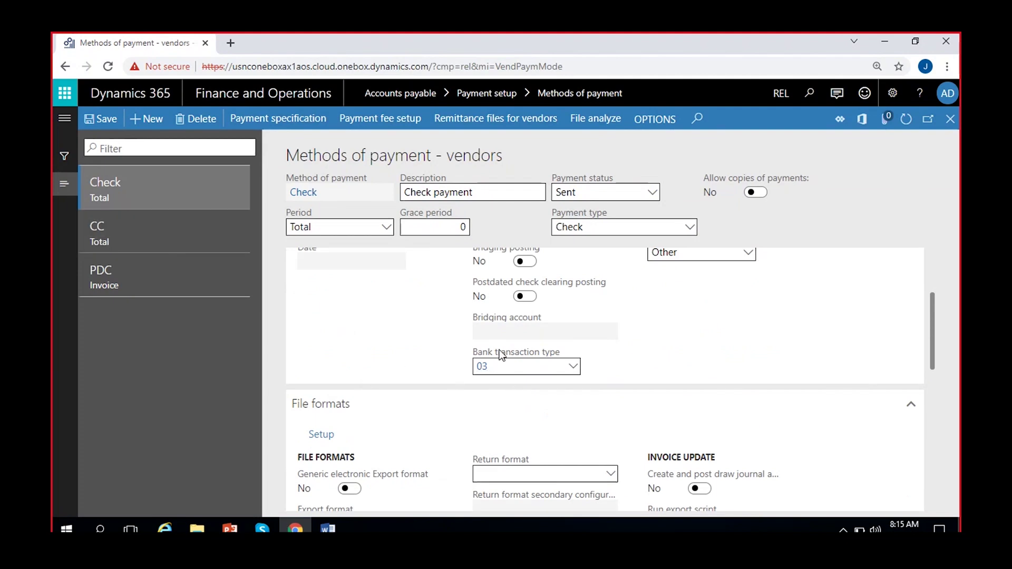
pyautogui.scroll(-5, 390, 399)
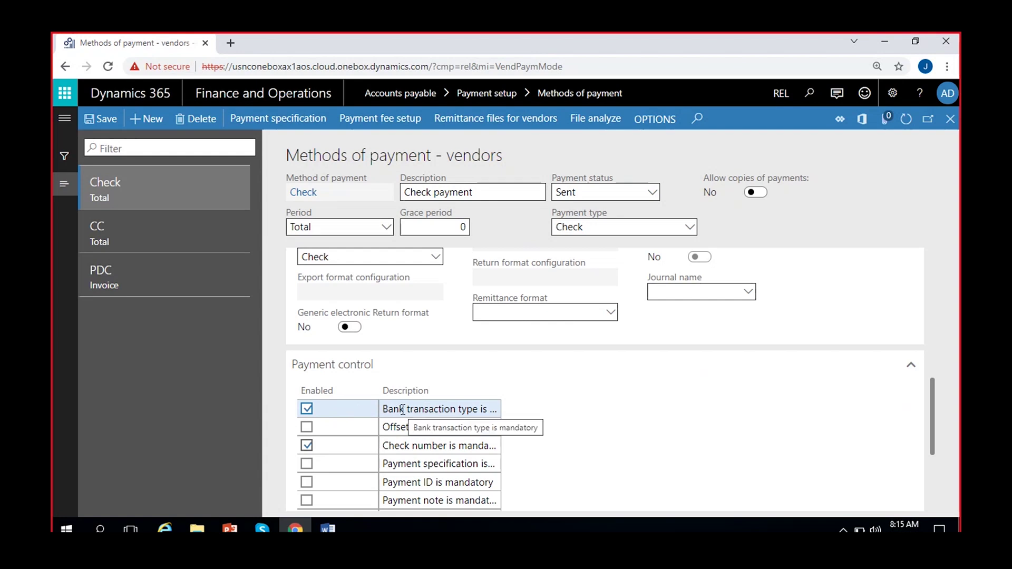
pyautogui.scroll(-1, 358, 464)
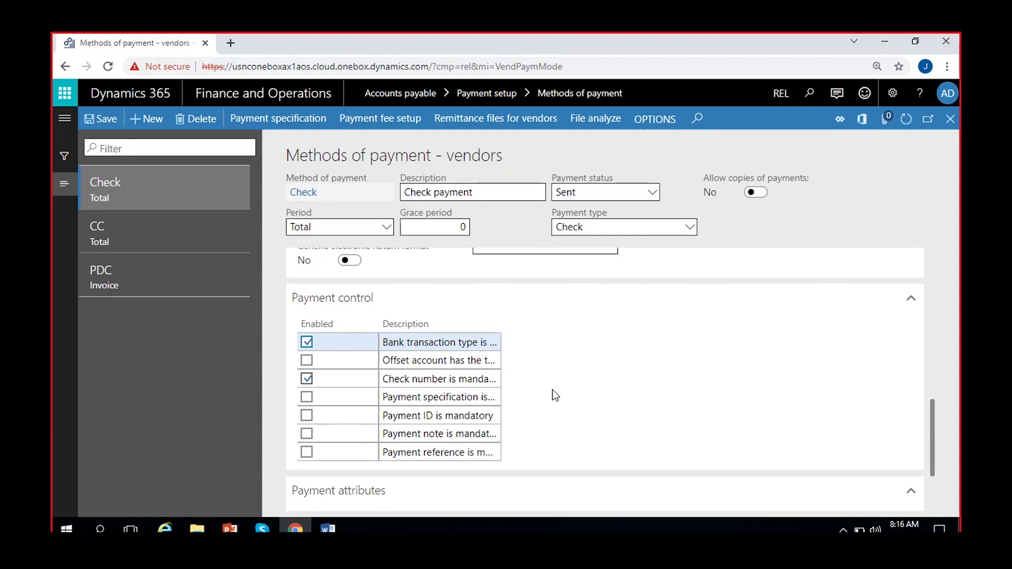
# Try enabling the Third-party bank payment attribute for the Check method, and clear it again.
pyautogui.scroll(-2, 552, 390)
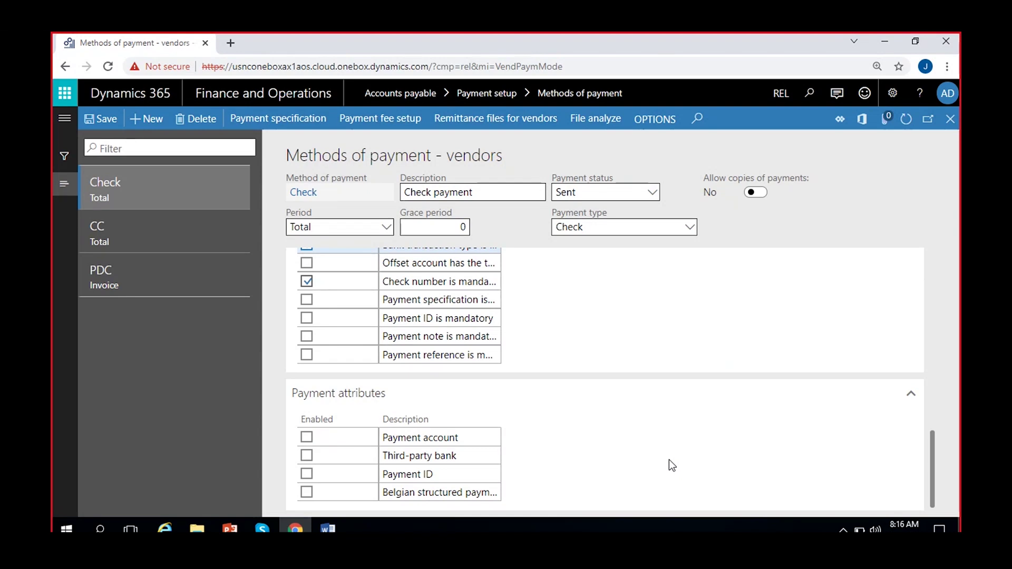
pyautogui.click(307, 456)
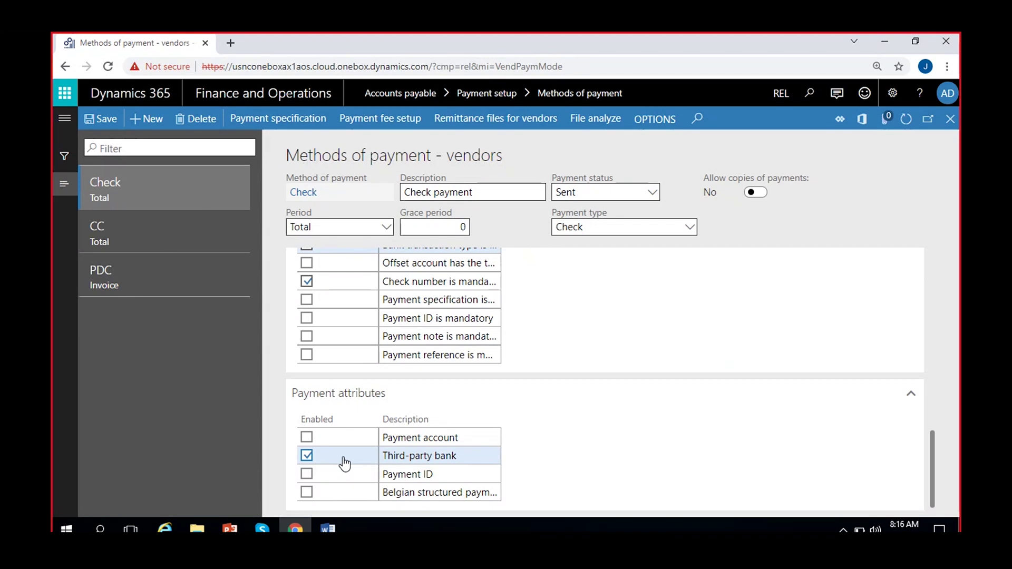
pyautogui.click(307, 456)
# Return to the Check method's general settings and save the payment method.
pyautogui.scroll(5, 640, 410)
pyautogui.scroll(6, 642, 410)
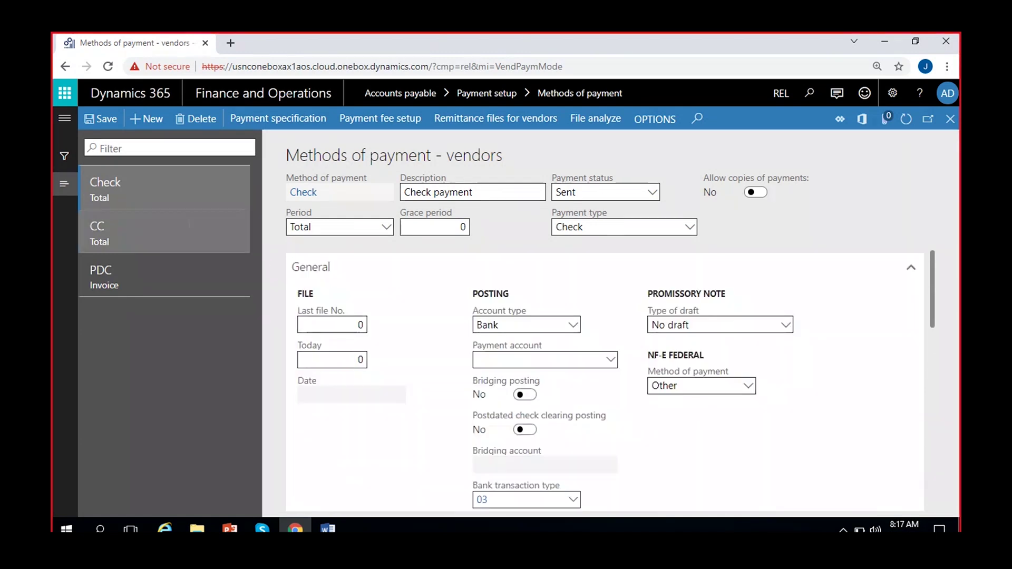
pyautogui.click(101, 122)
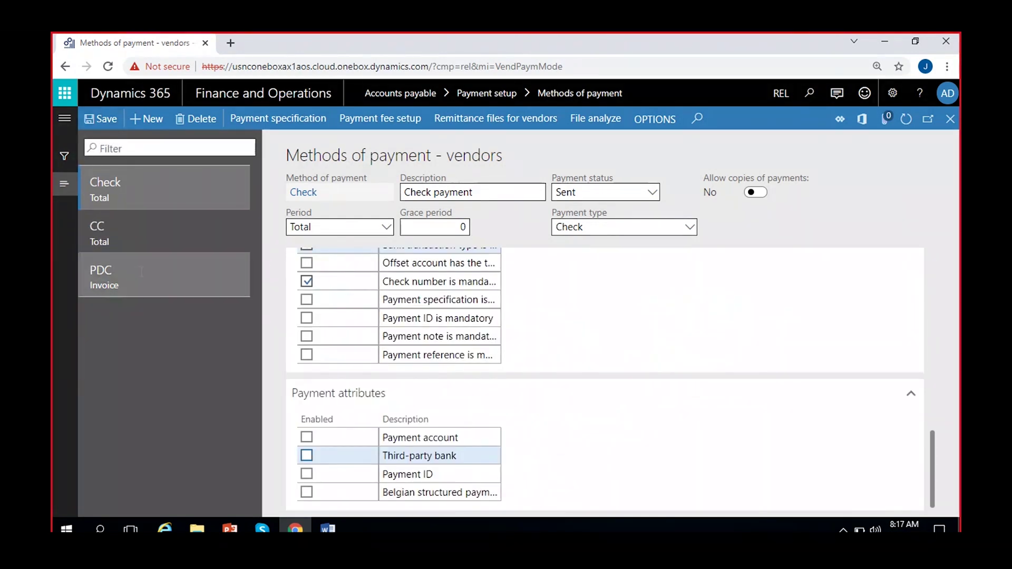
# Review the PDC method's posting settings and look up the main account used as its bridging account.
pyautogui.click(122, 277)
pyautogui.scroll(5, 618, 342)
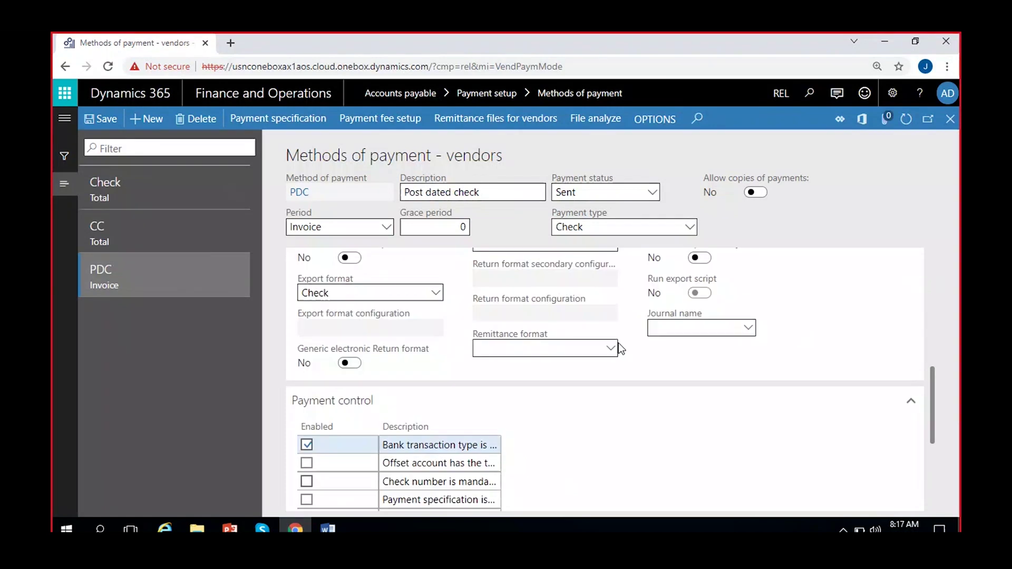
pyautogui.scroll(2, 515, 405)
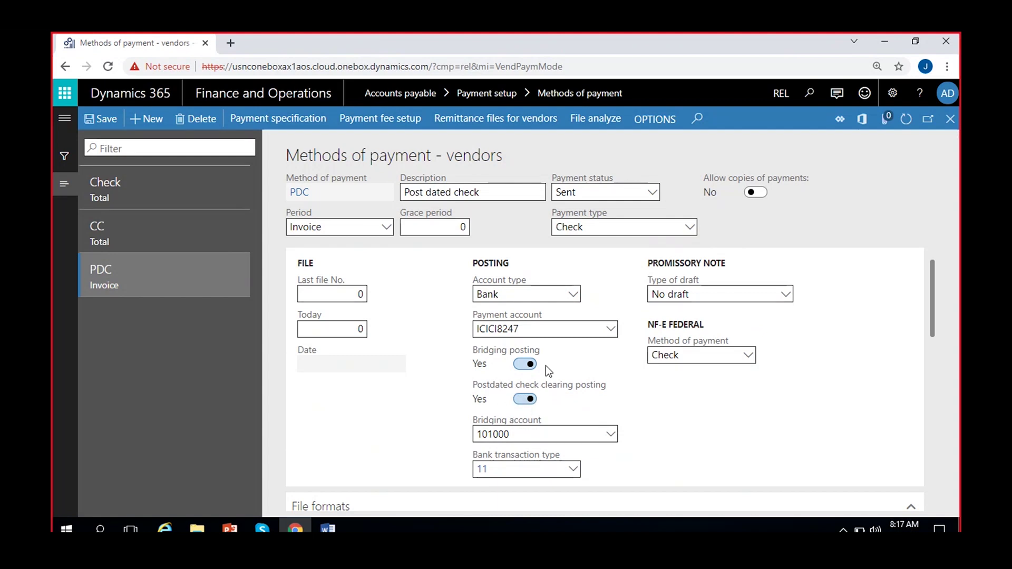
pyautogui.click(610, 435)
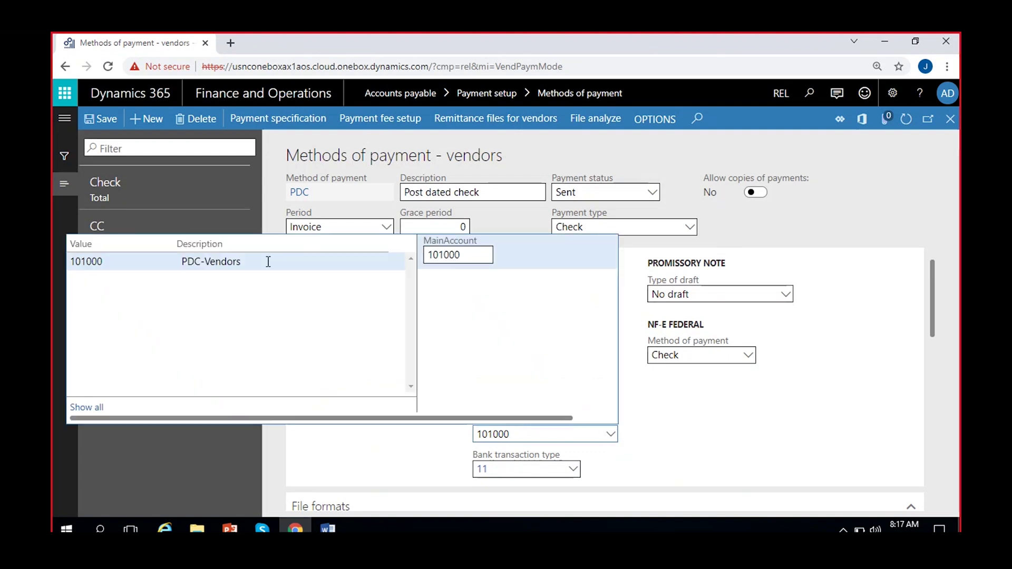
pyautogui.click(429, 444)
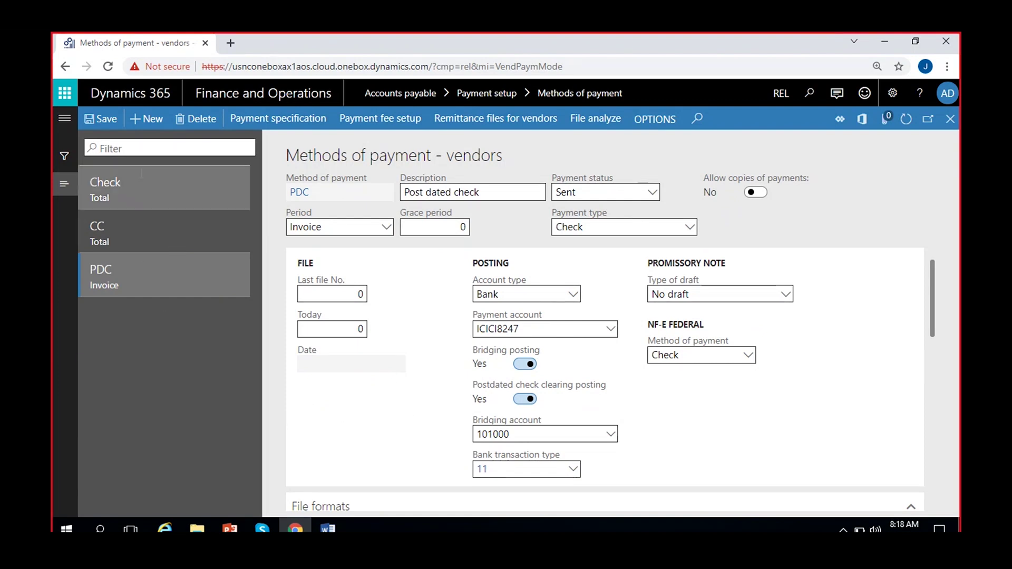
# Create a new vendor method of payment named COD with the description Cash on Delivery.
pyautogui.click(138, 118)
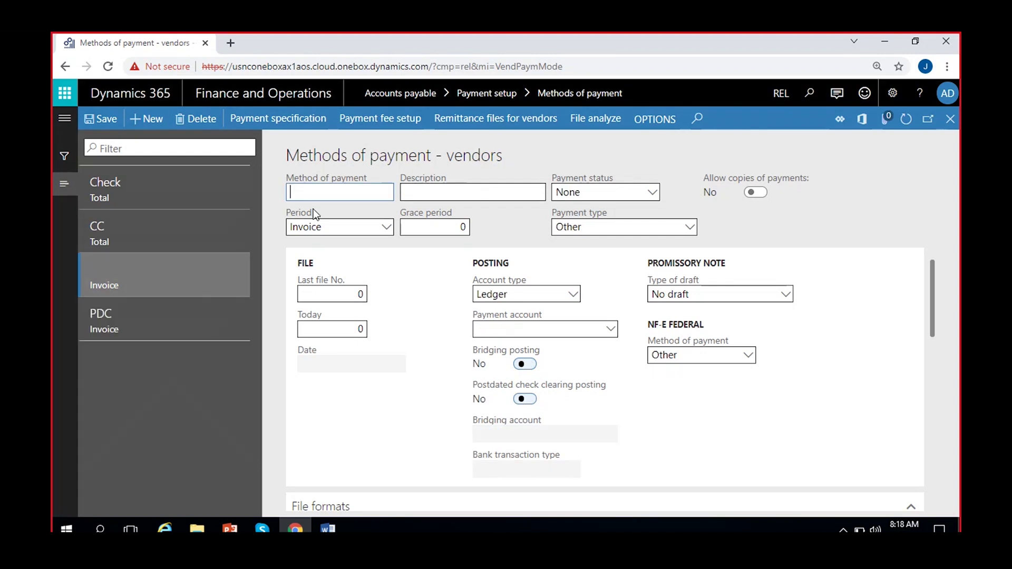
pyautogui.write('COD')
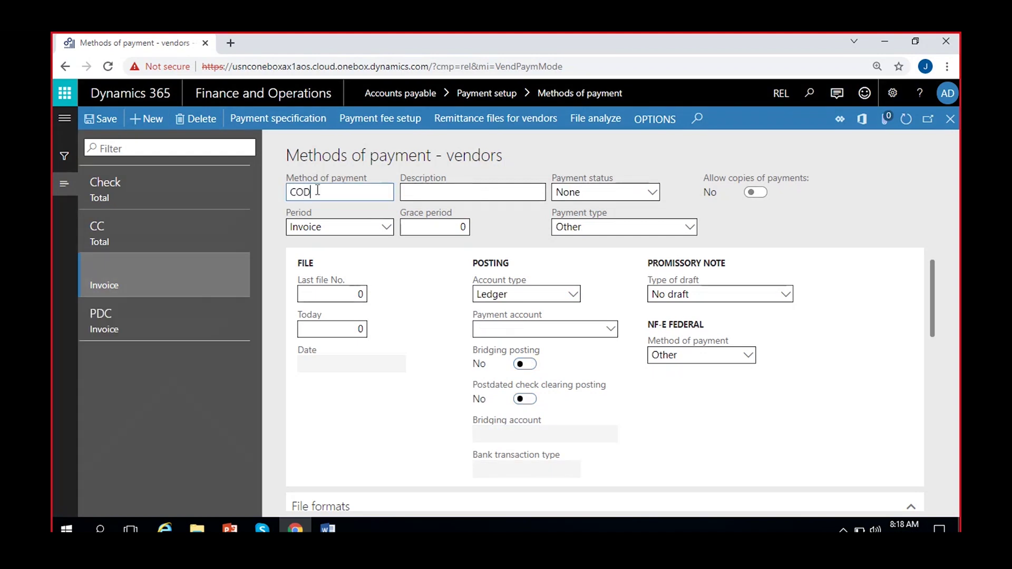
pyautogui.click(408, 195)
pyautogui.write('Cas')
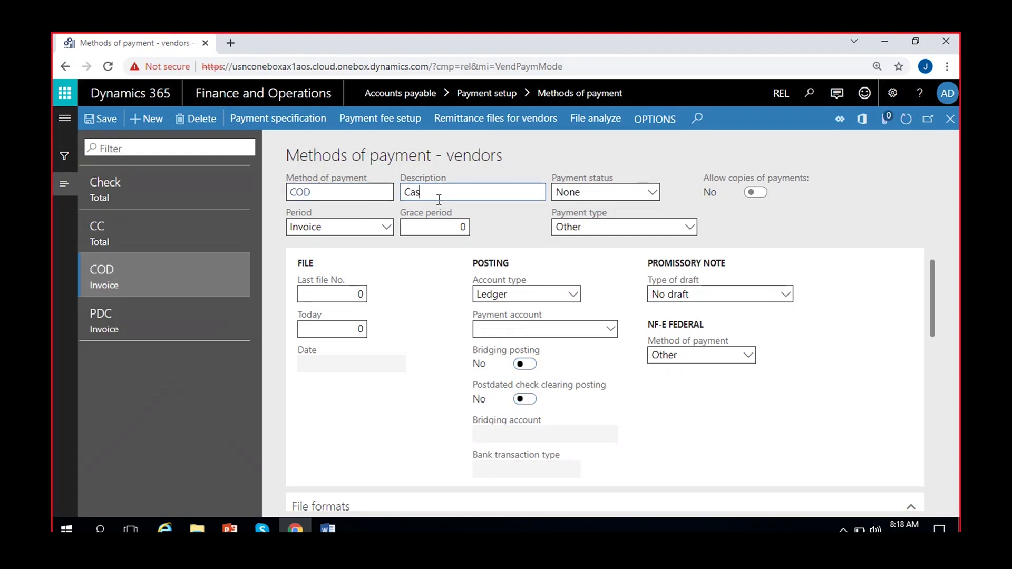
pyautogui.write('h on Delivery')
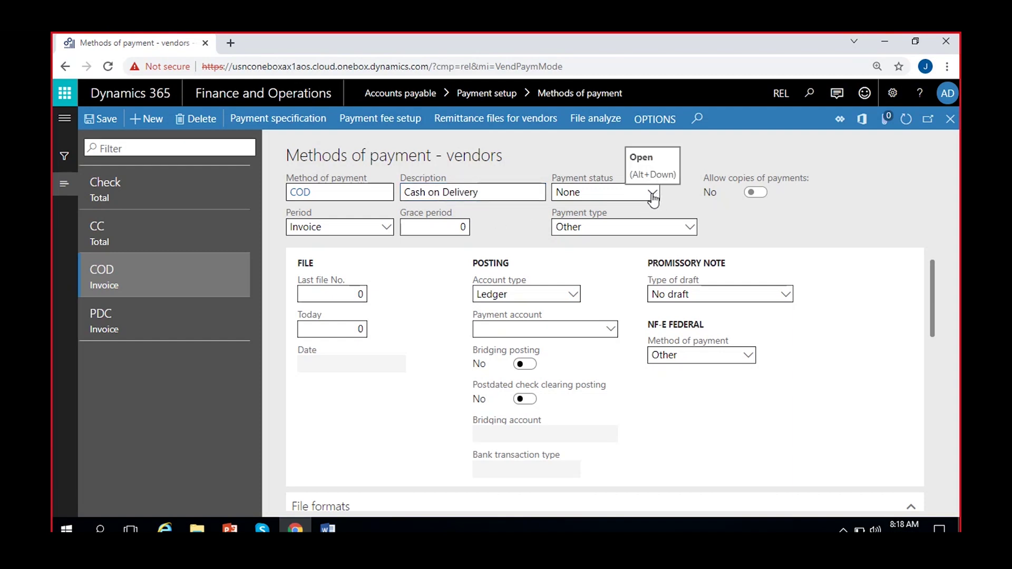
# Choose Invoice as the COD method's period and Other as its payment type.
pyautogui.click(388, 229)
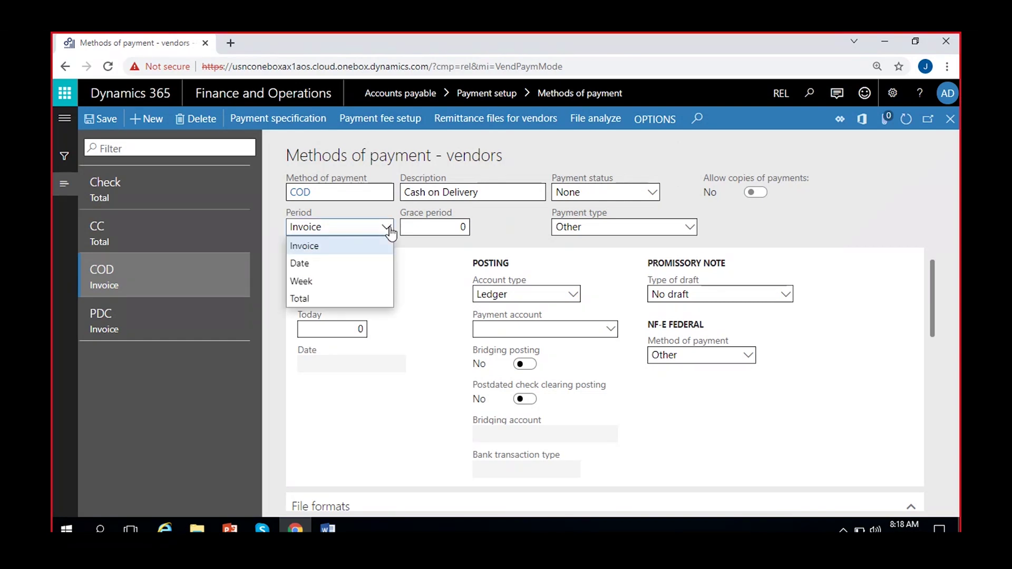
pyautogui.click(371, 248)
pyautogui.click(689, 230)
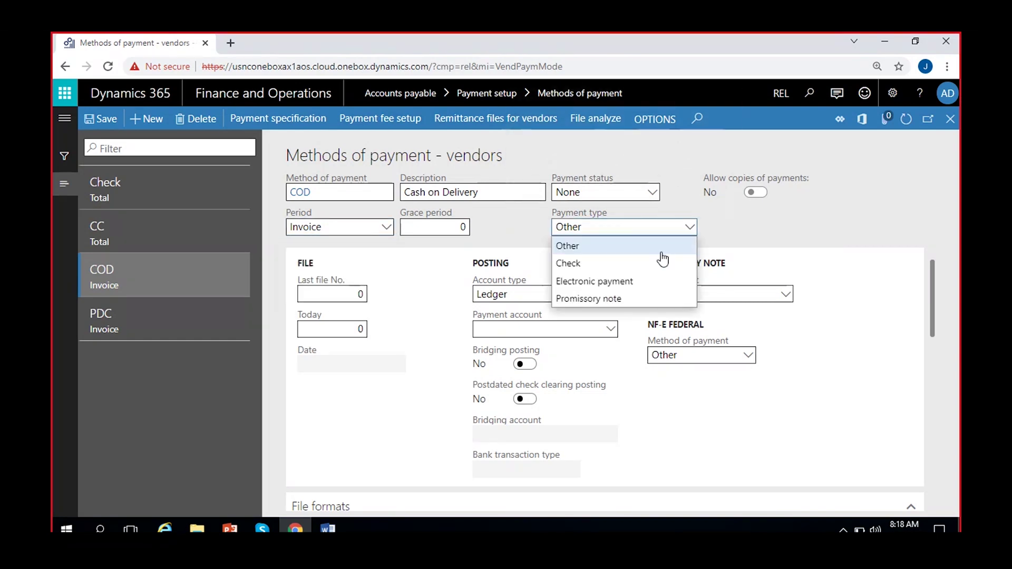
pyautogui.click(593, 246)
pyautogui.click(496, 226)
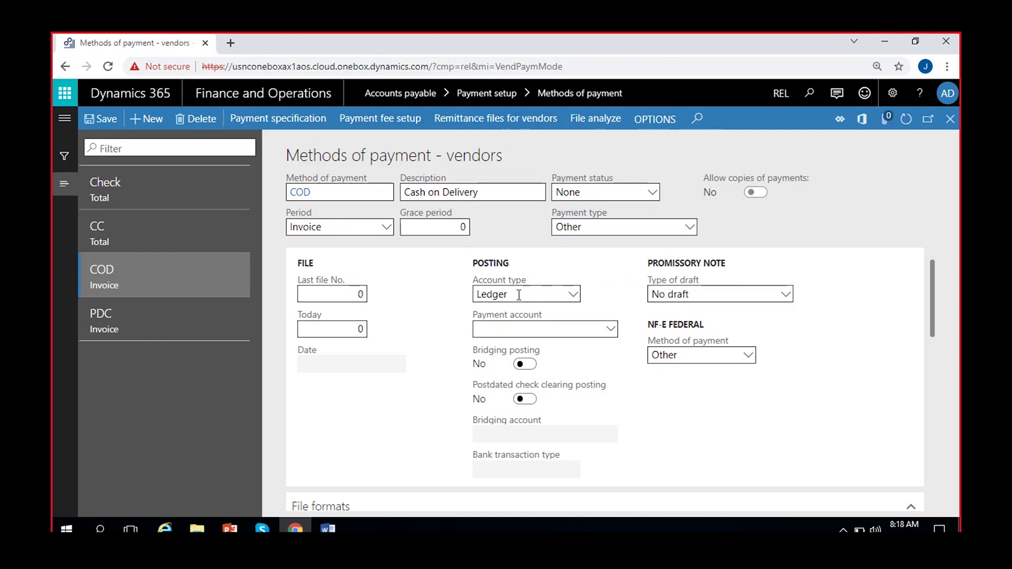
# Set the COD method's payment account to 100000 and its NF-e federal method of payment to Money.
pyautogui.click(612, 331)
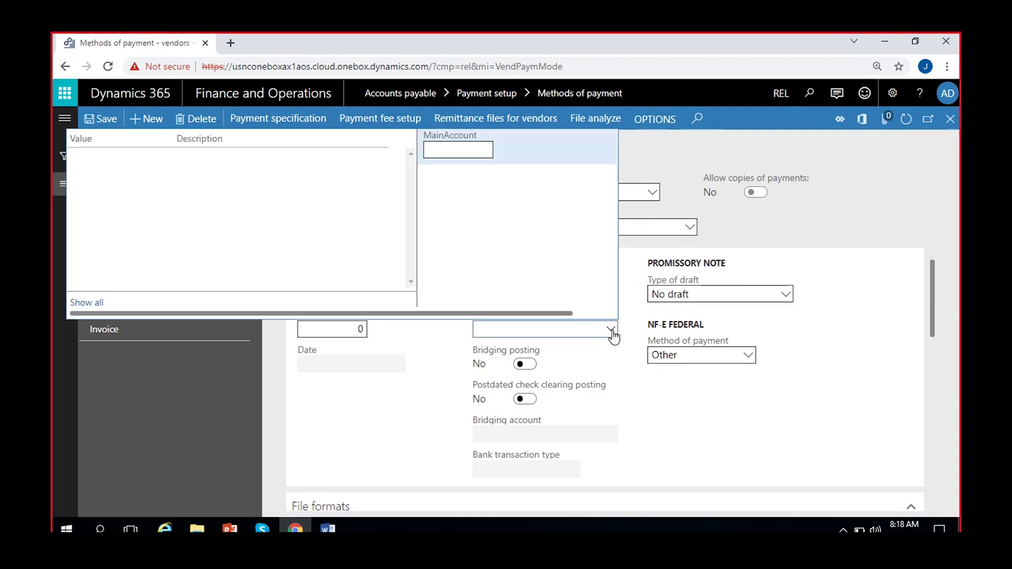
pyautogui.click(206, 156)
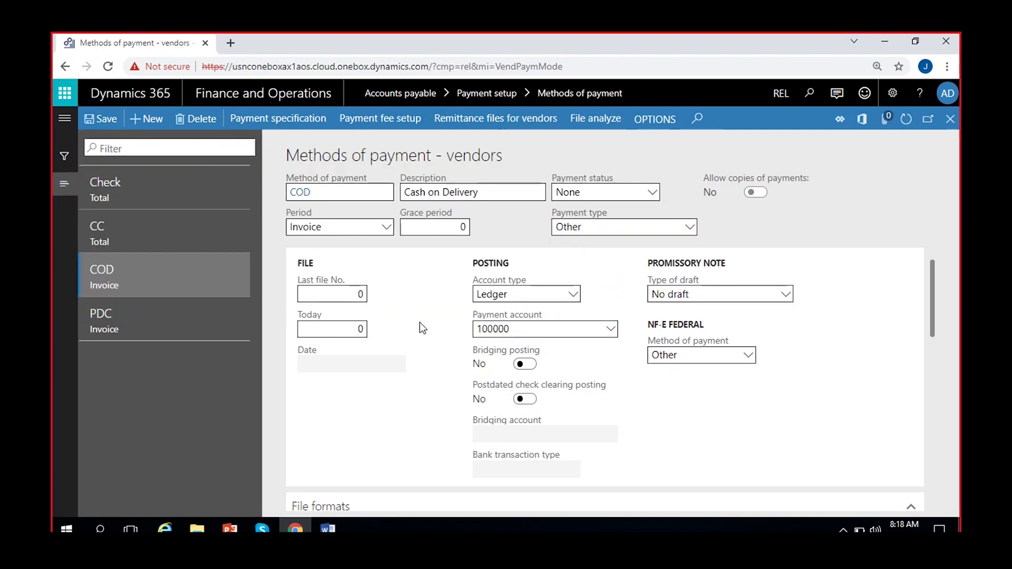
pyautogui.scroll(1, 420, 322)
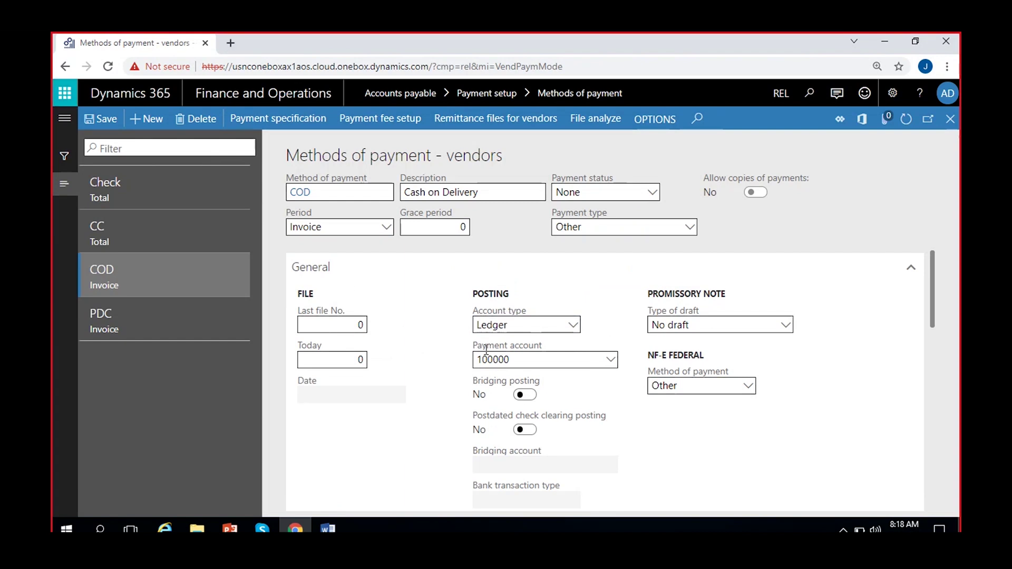
pyautogui.scroll(-2, 441, 370)
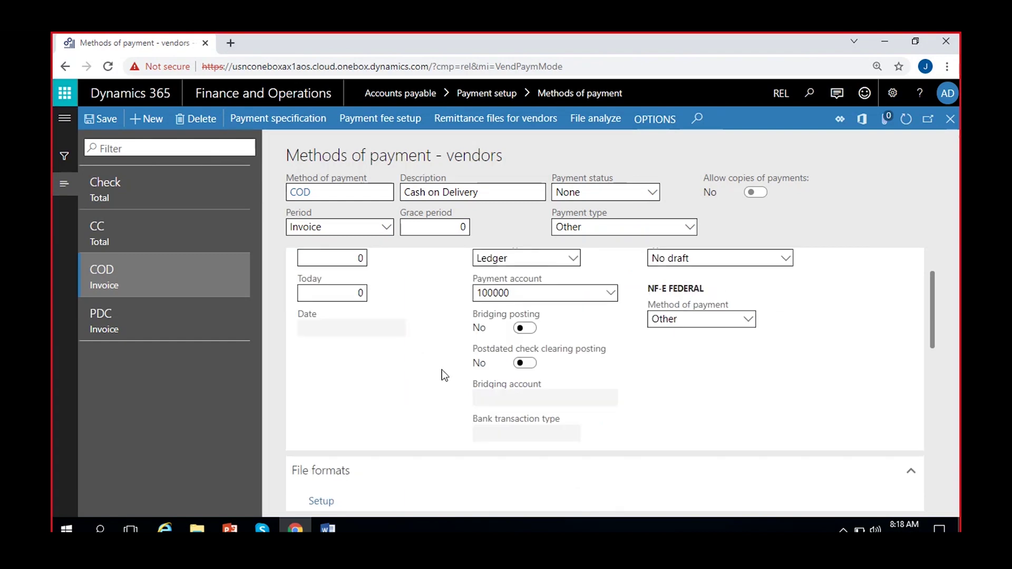
pyautogui.click(749, 320)
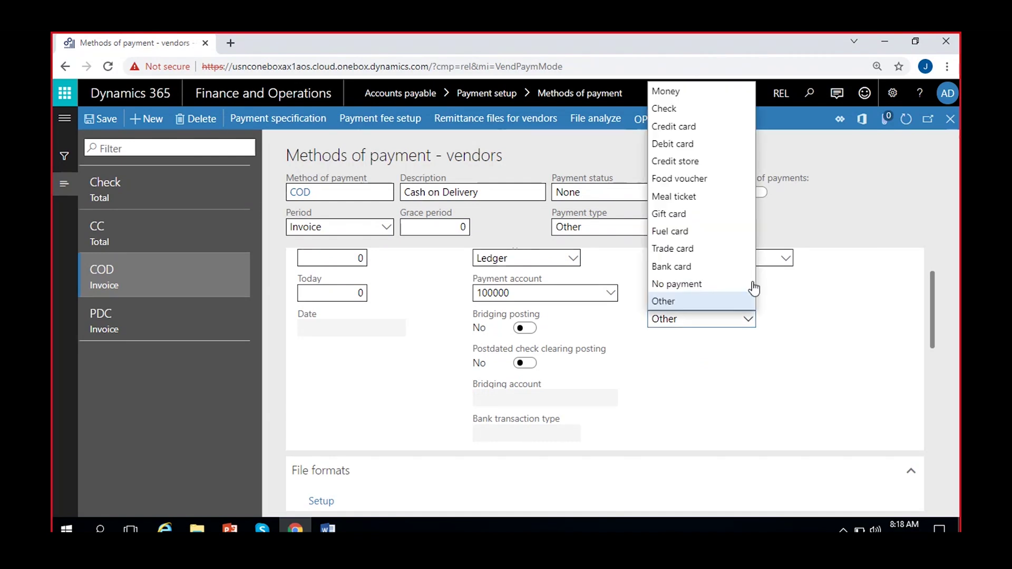
pyautogui.click(698, 94)
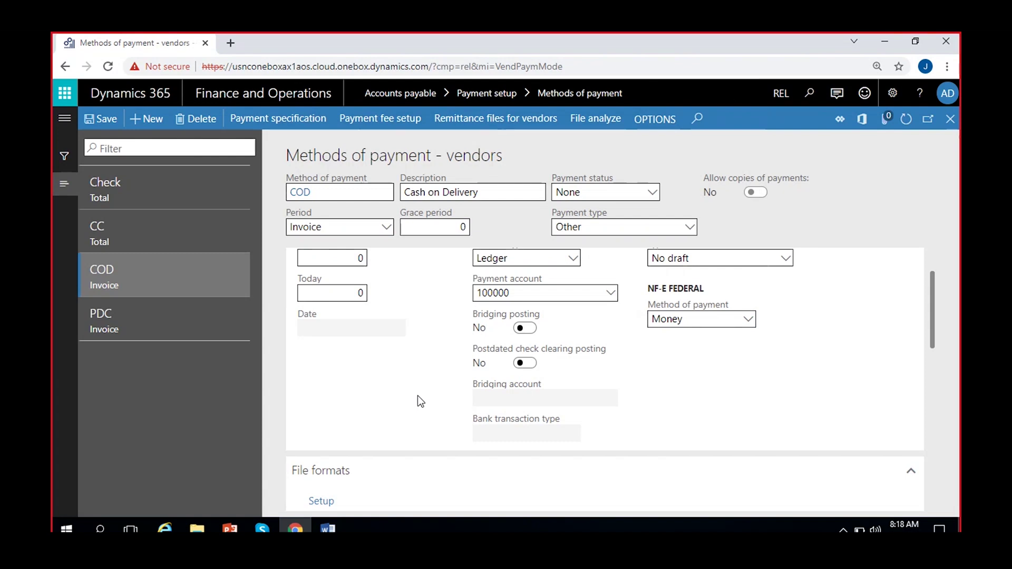
pyautogui.click(520, 435)
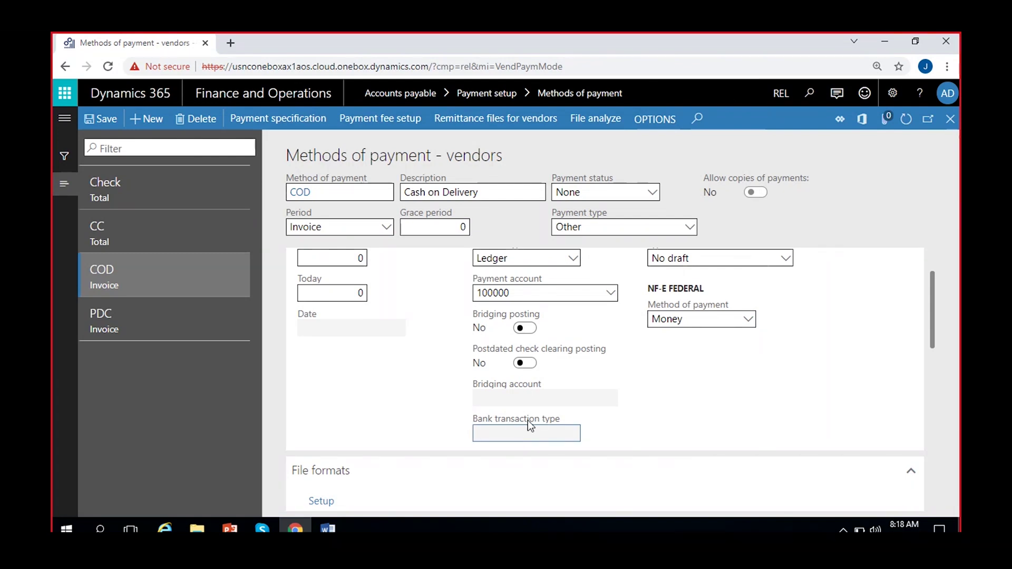
# Review the COD method's file formats and payment controls, and save the payment method.
pyautogui.scroll(-5, 430, 388)
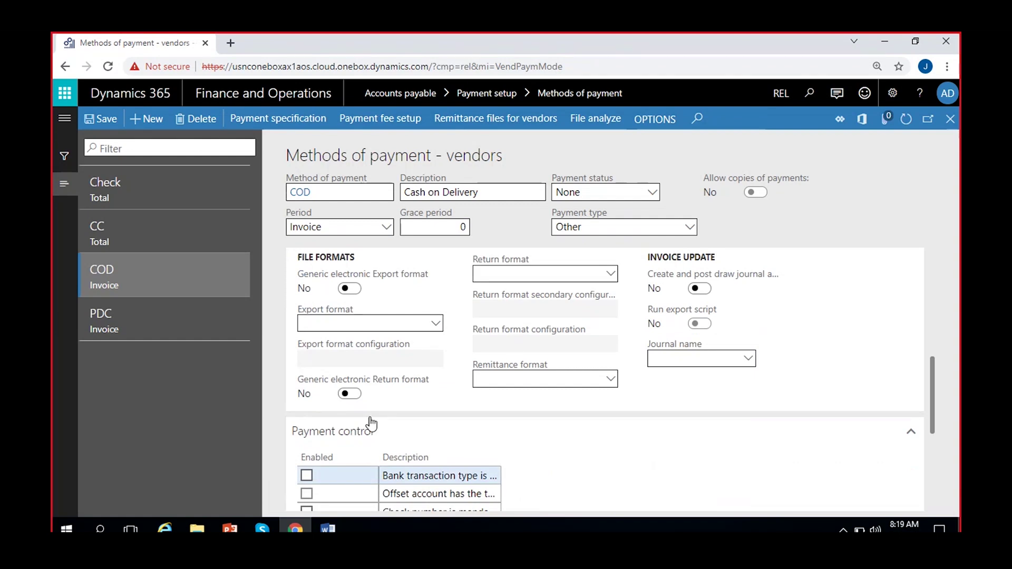
pyautogui.scroll(-5, 372, 423)
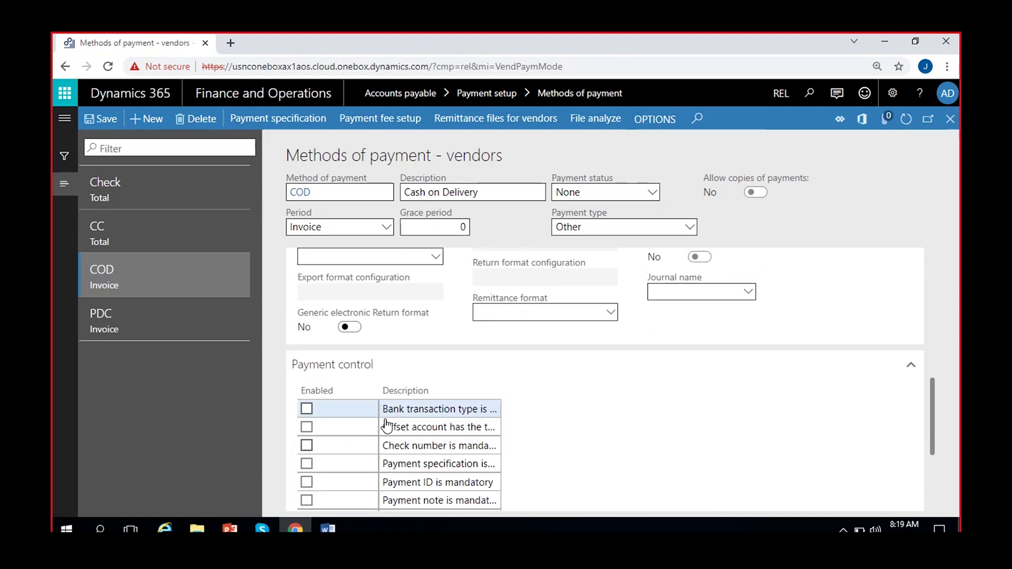
pyautogui.click(102, 119)
# Create another vendor method of payment named Electronic with the description Electronic payments.
pyautogui.click(144, 121)
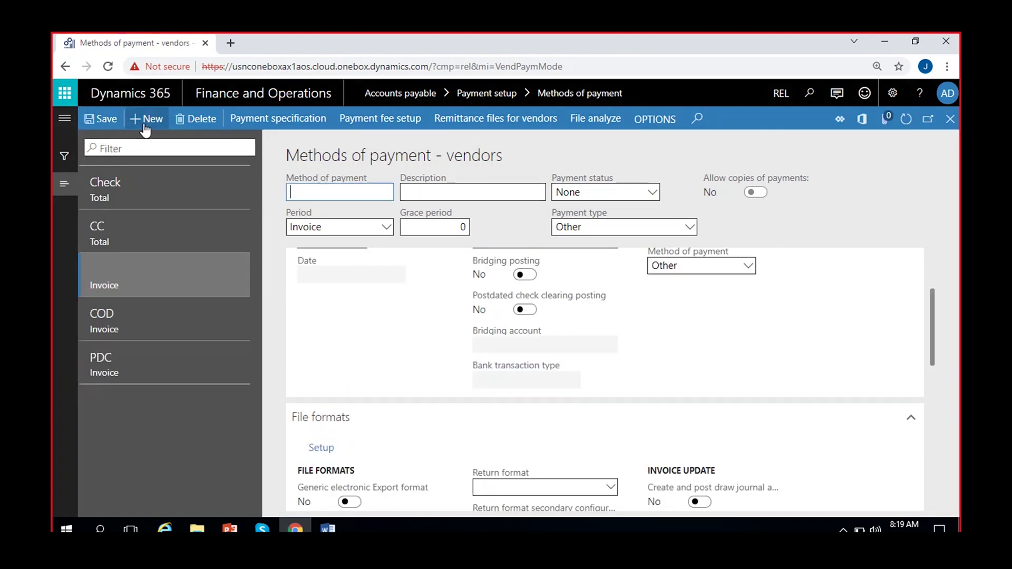
pyautogui.write('Elect')
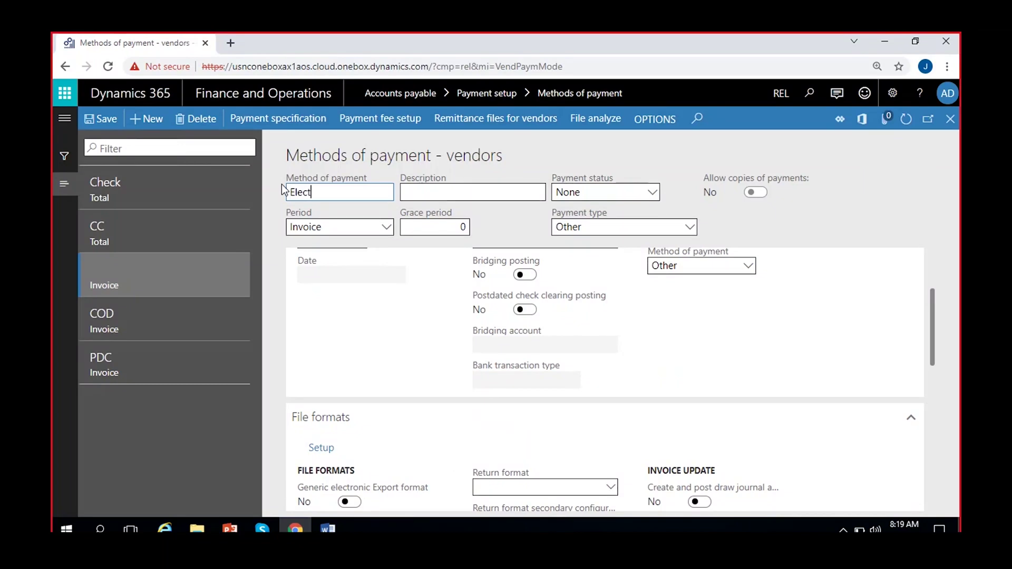
pyautogui.write('ronic')
pyautogui.click(454, 193)
pyautogui.write('Elec')
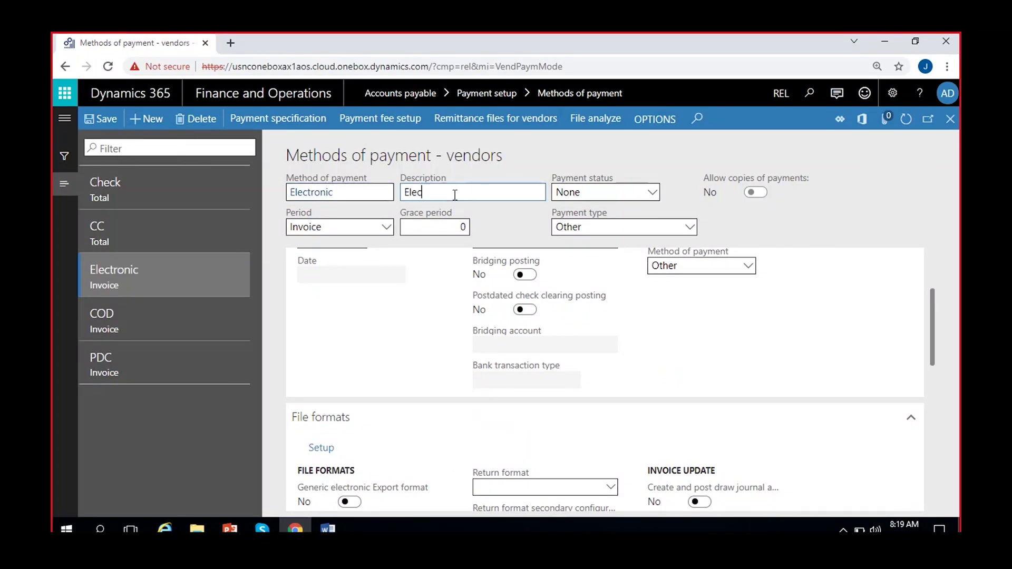
pyautogui.write('tronic payments')
# Set the Electronic method's payment status to Sent, period to Invoice and payment type to Electronic payment.
pyautogui.click(592, 197)
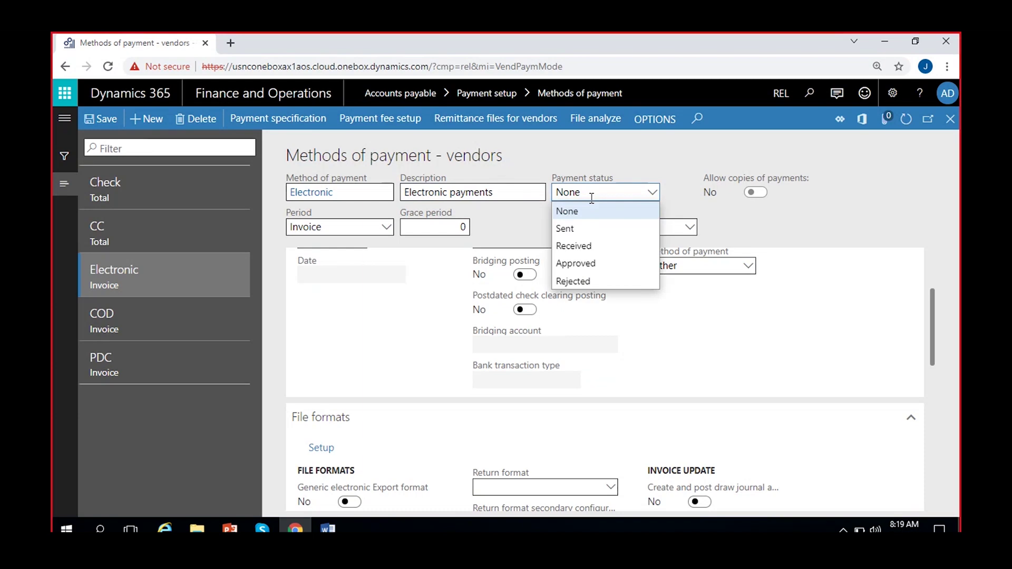
pyautogui.click(581, 232)
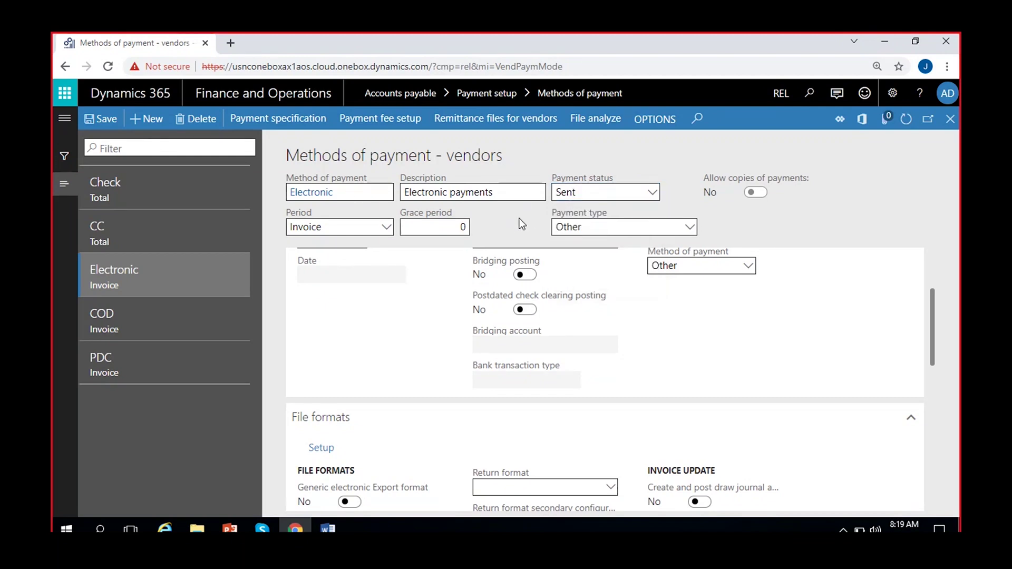
pyautogui.click(393, 226)
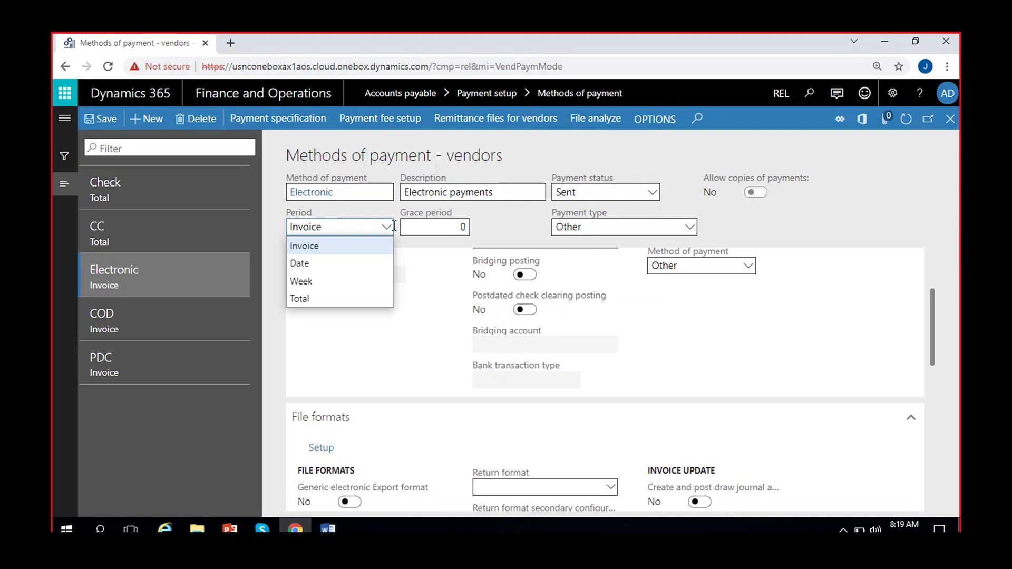
pyautogui.click(357, 247)
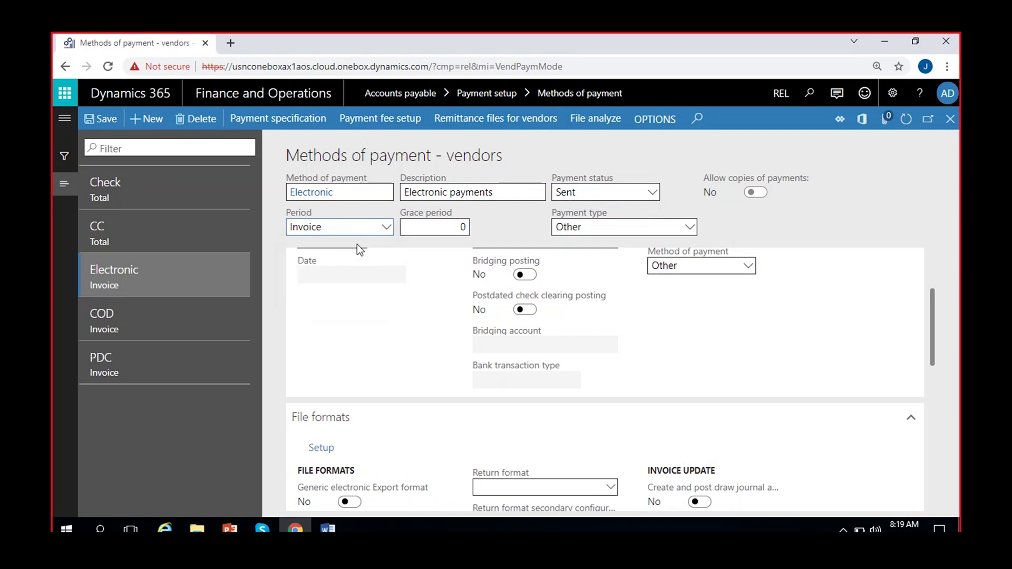
pyautogui.click(617, 227)
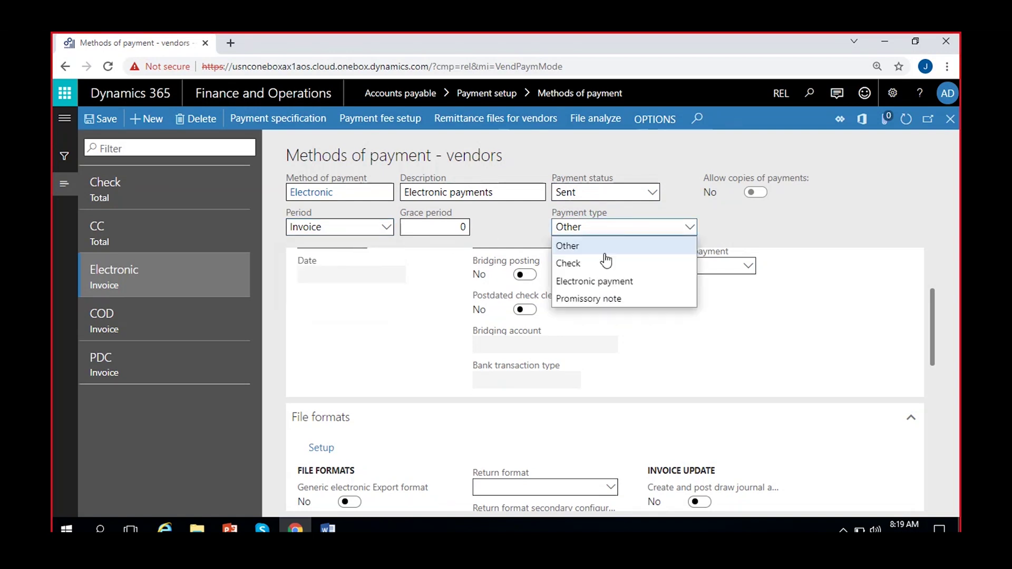
pyautogui.click(594, 284)
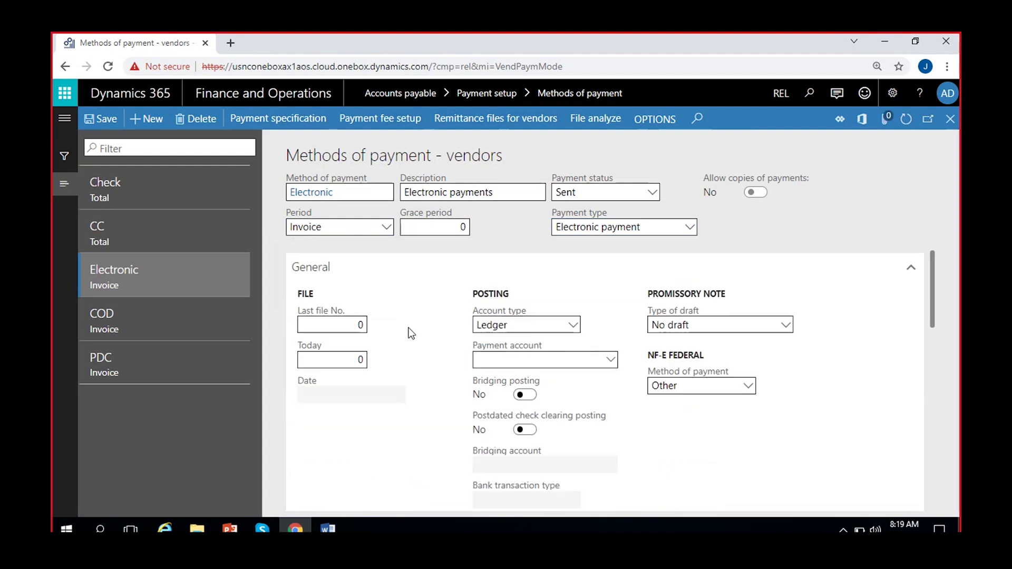
# Set the Electronic method's posting account type to Bank and its bank transaction type to 05, Electronic payments.
pyautogui.click(568, 329)
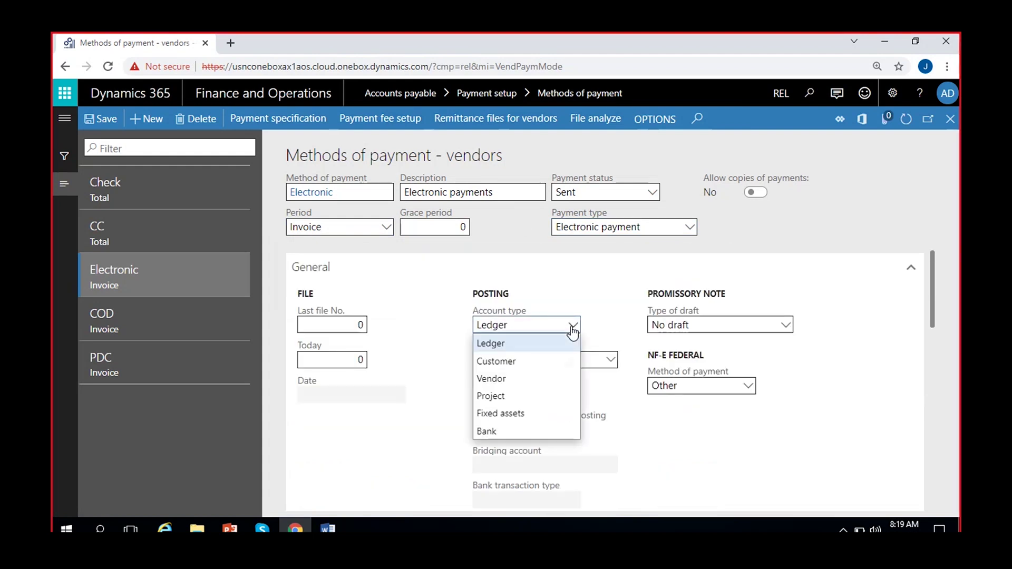
pyautogui.click(482, 432)
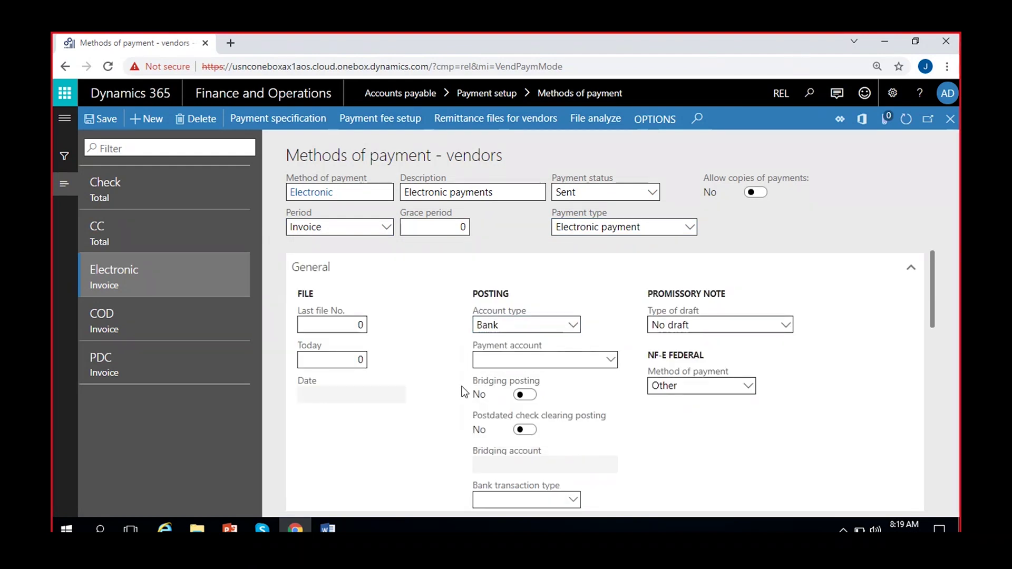
pyautogui.scroll(-1, 463, 369)
pyautogui.click(573, 434)
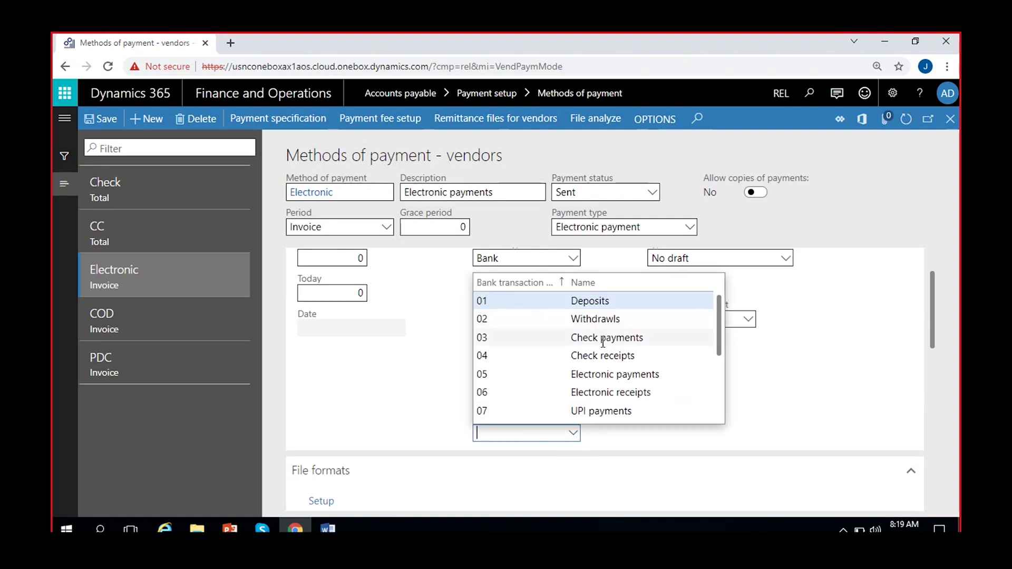
pyautogui.click(596, 376)
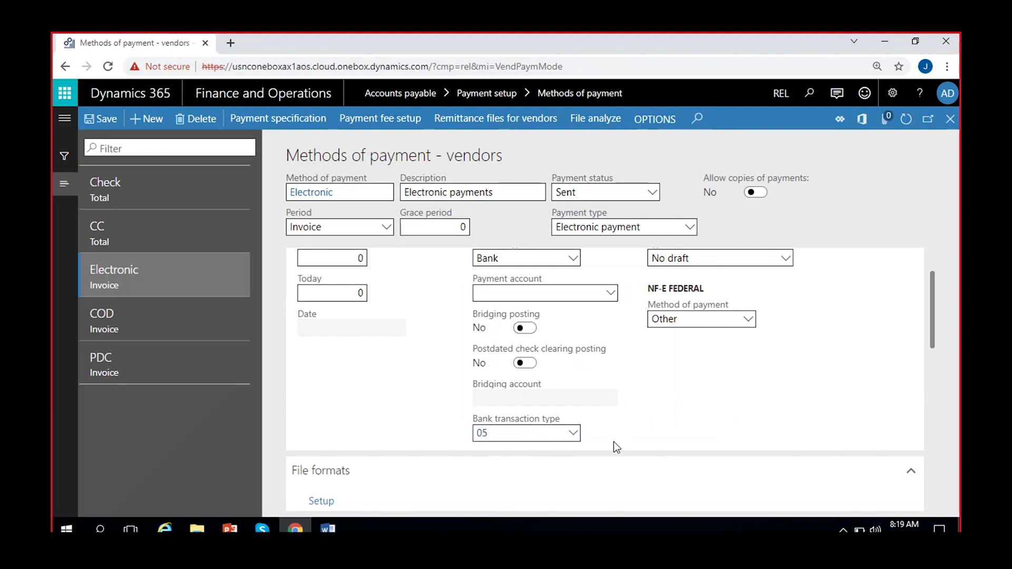
# Choose Other as the Electronic method's NF-e federal method of payment.
pyautogui.click(746, 320)
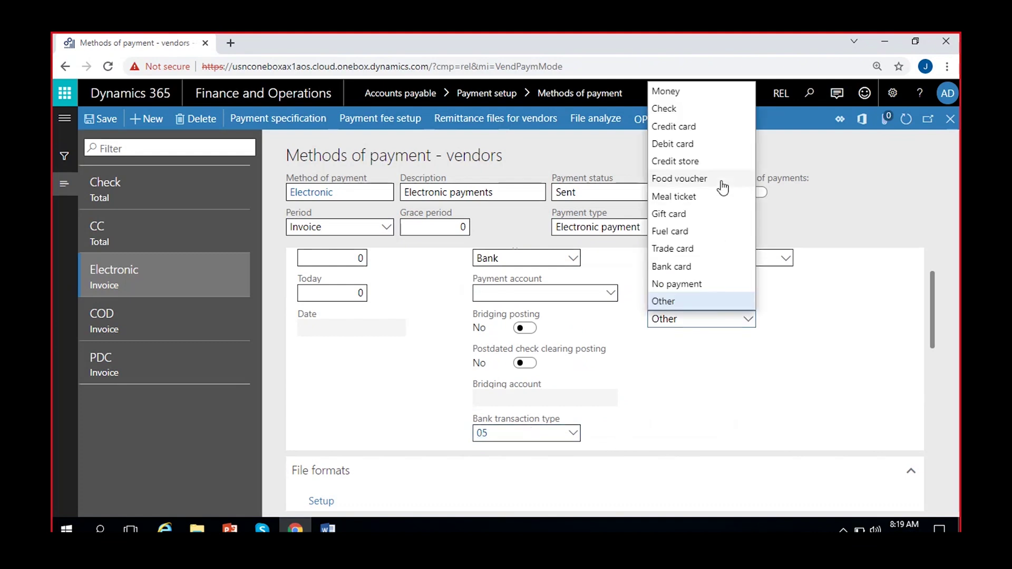
pyautogui.click(678, 301)
pyautogui.click(407, 394)
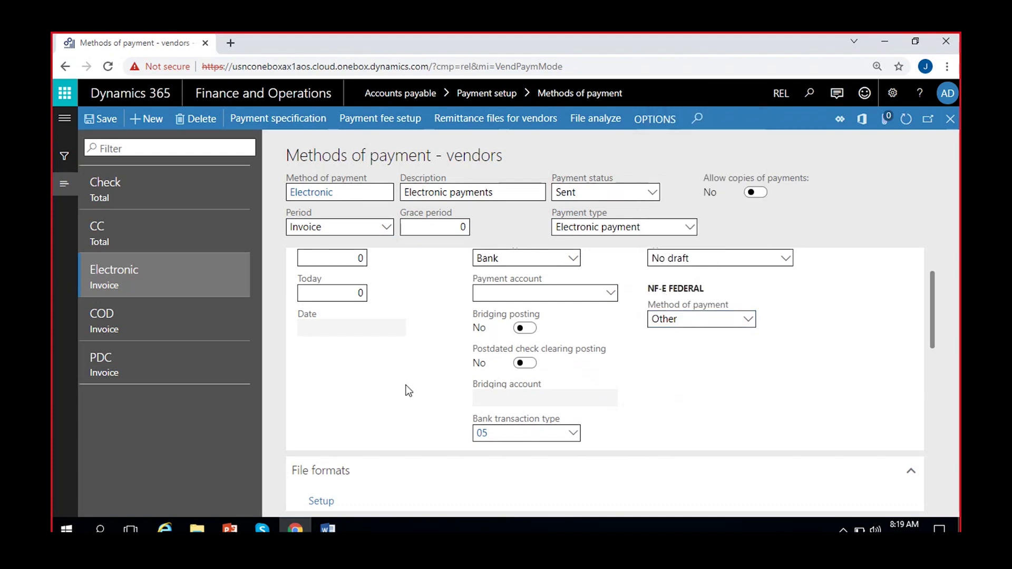
# Set the Electronic method's file export format to NACHA (US).
pyautogui.scroll(-5, 408, 389)
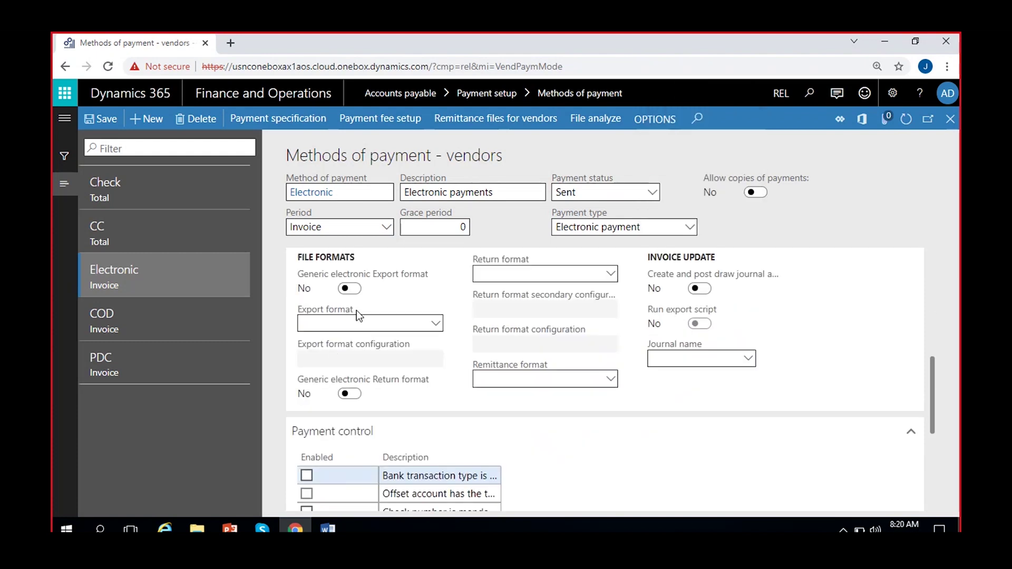
pyautogui.click(436, 325)
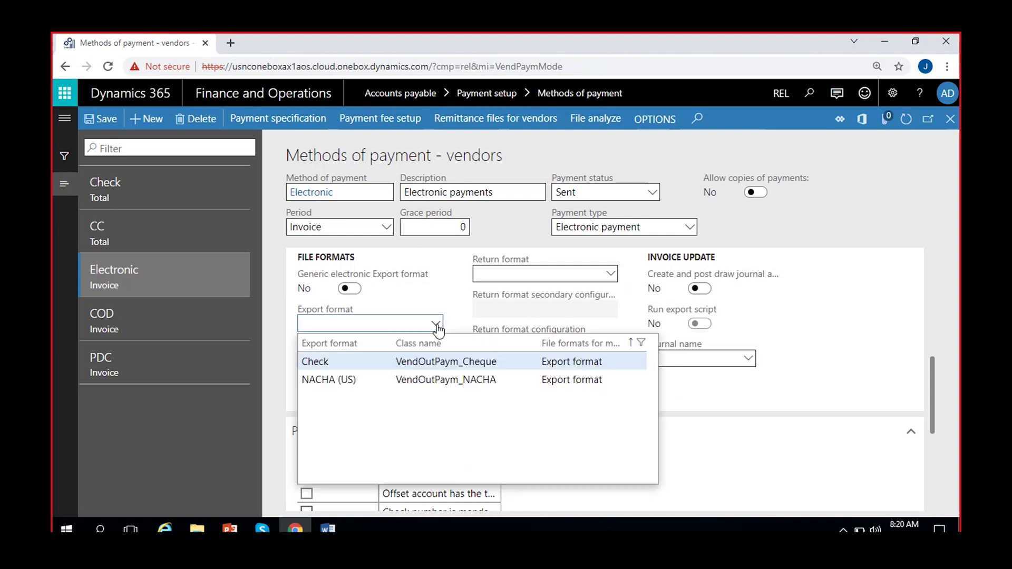
pyautogui.click(388, 380)
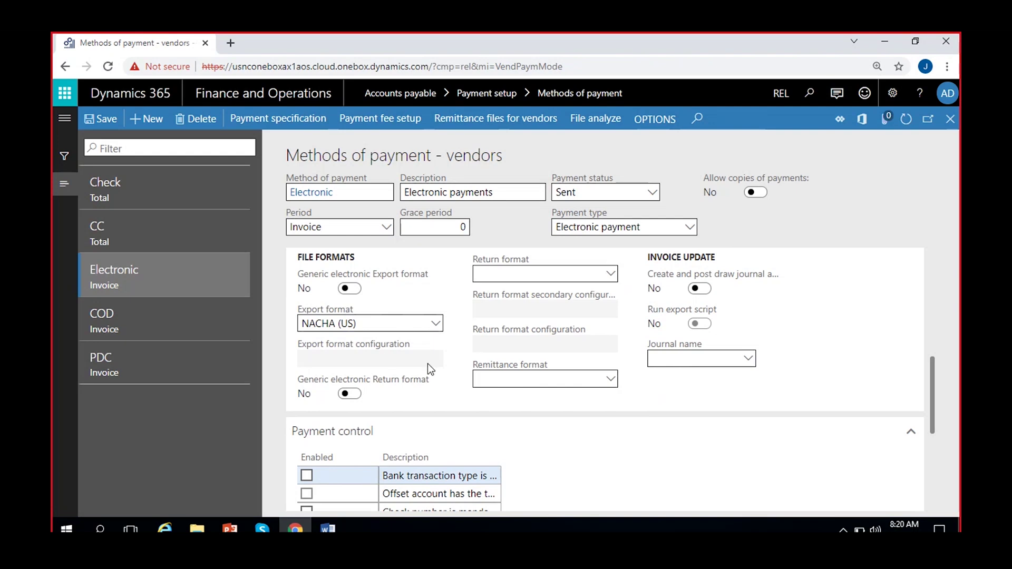
# Enable the bank transaction type payment control for the Electronic method and save the record.
pyautogui.scroll(-3, 449, 355)
pyautogui.scroll(-2, 449, 354)
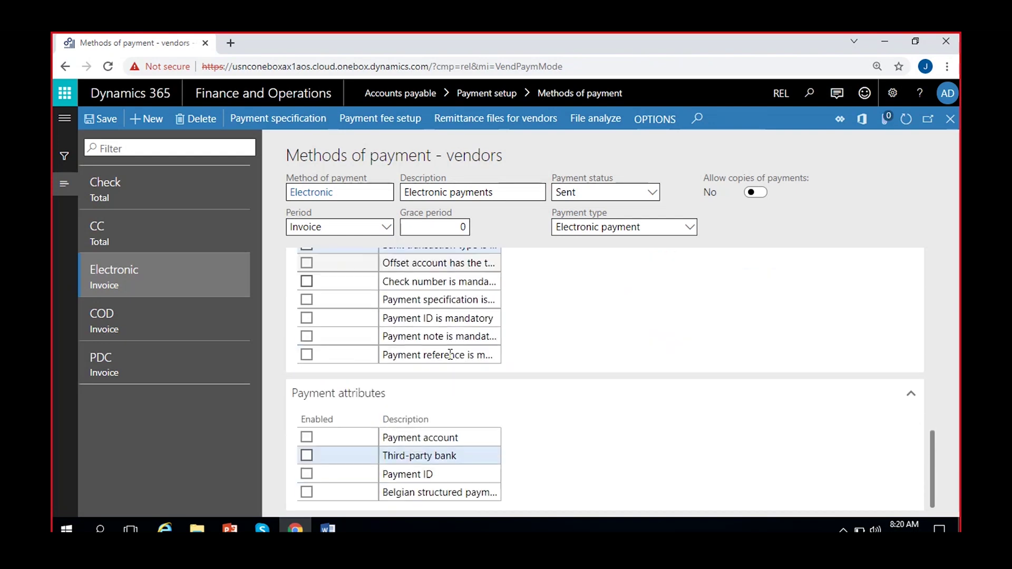
pyautogui.scroll(1, 428, 365)
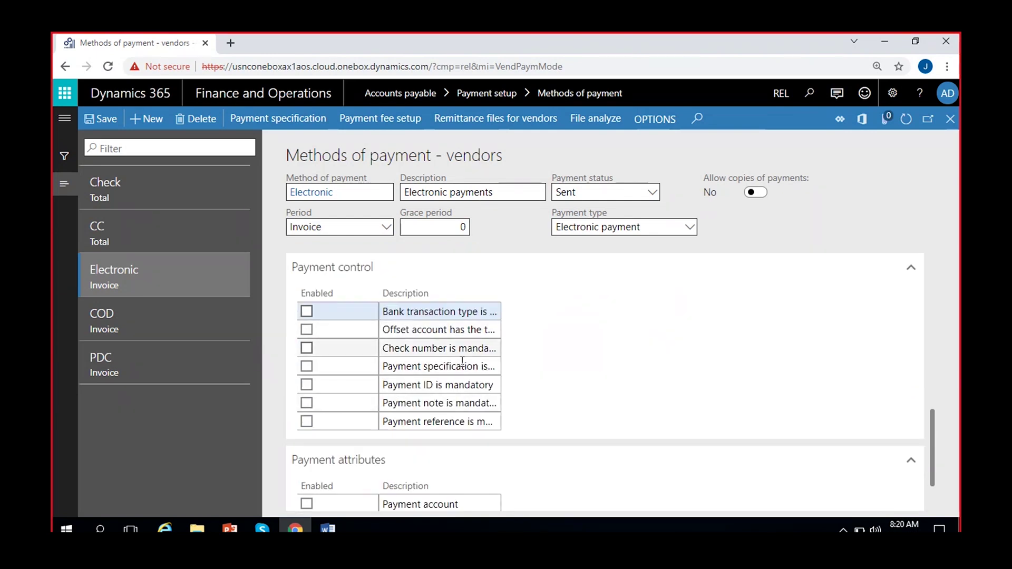
pyautogui.click(309, 313)
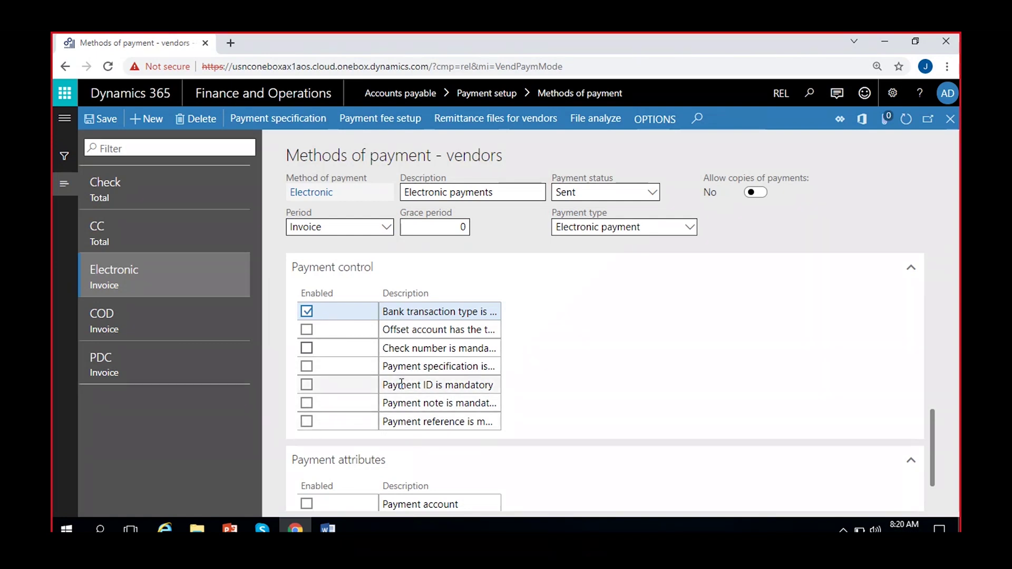
pyautogui.scroll(-1, 568, 392)
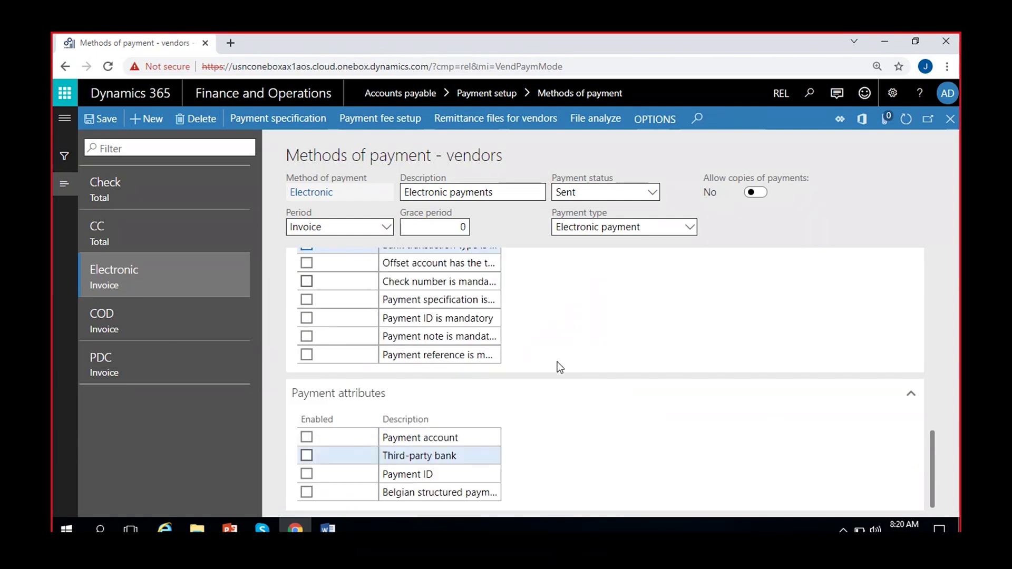
pyautogui.scroll(5, 558, 364)
pyautogui.click(93, 121)
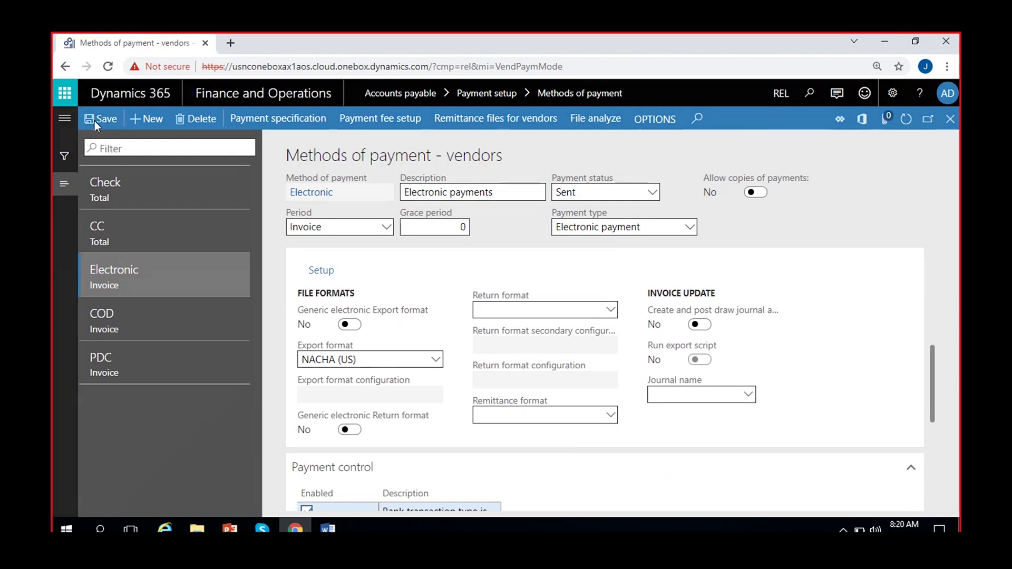
pyautogui.scroll(5, 466, 418)
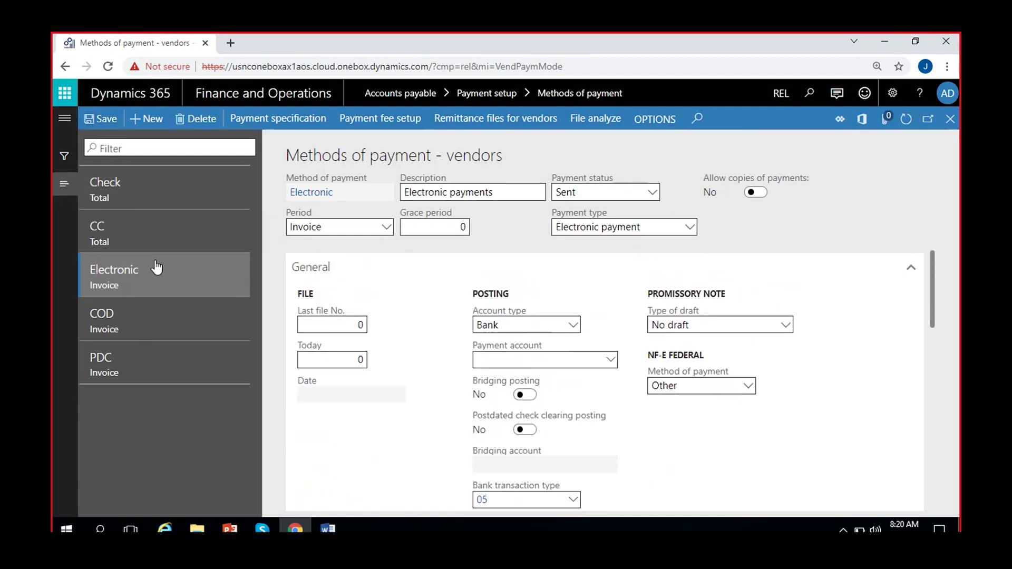
pyautogui.click(168, 187)
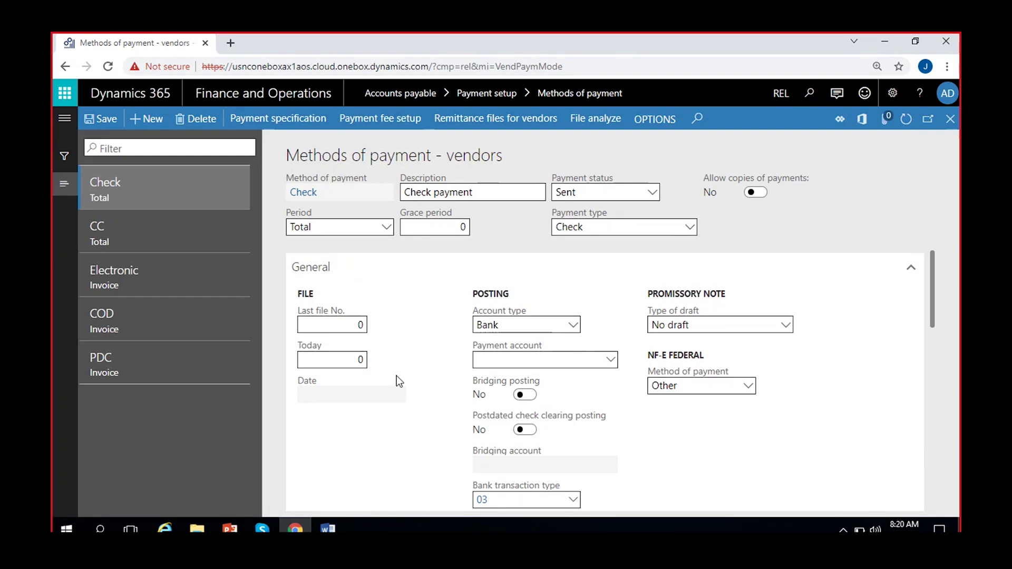
# Duplicate the browser tab and open the Accounts payable payment journal in the copy.
pyautogui.rightClick(136, 42)
pyautogui.click(183, 138)
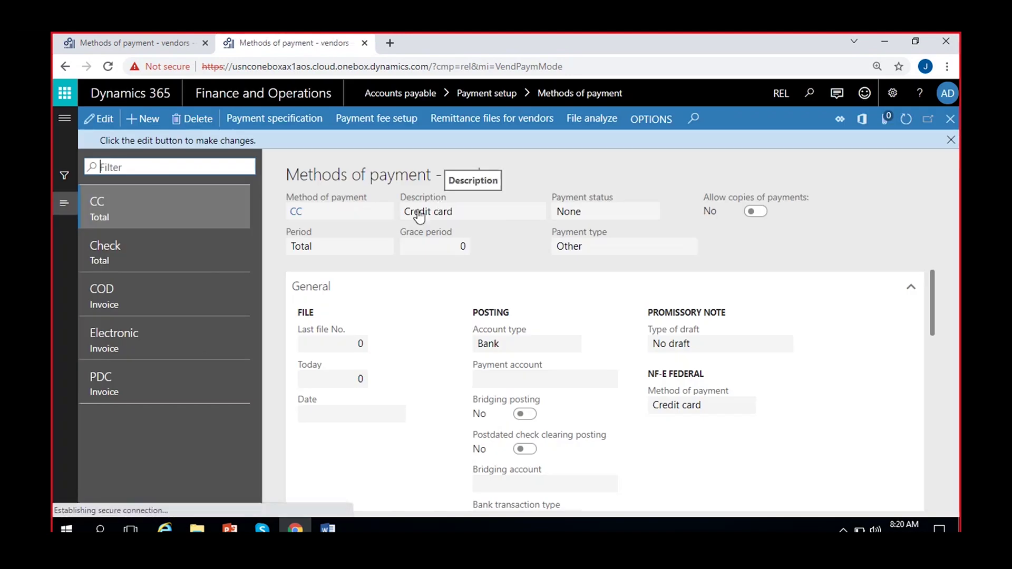
pyautogui.click(951, 140)
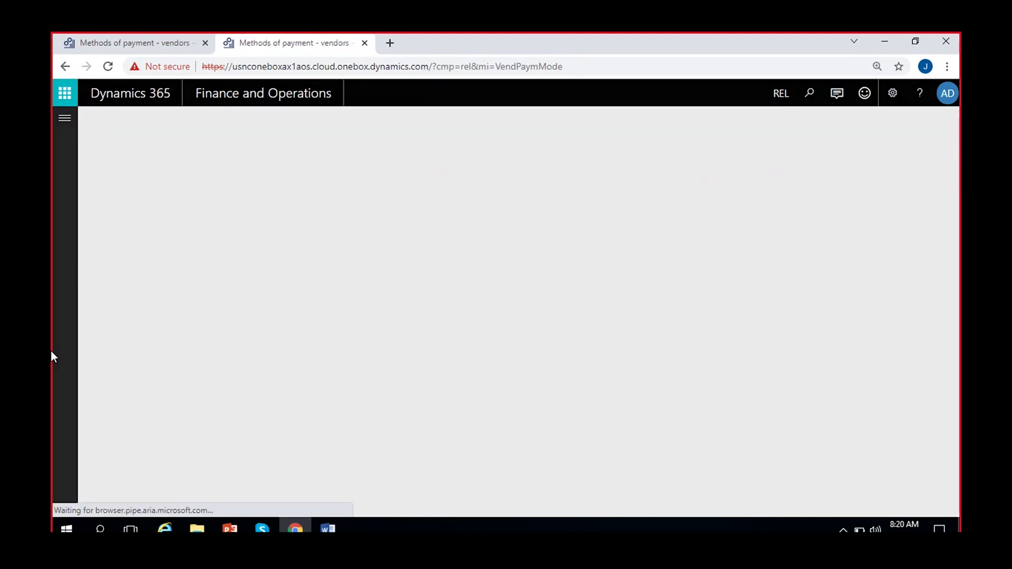
pyautogui.click(63, 123)
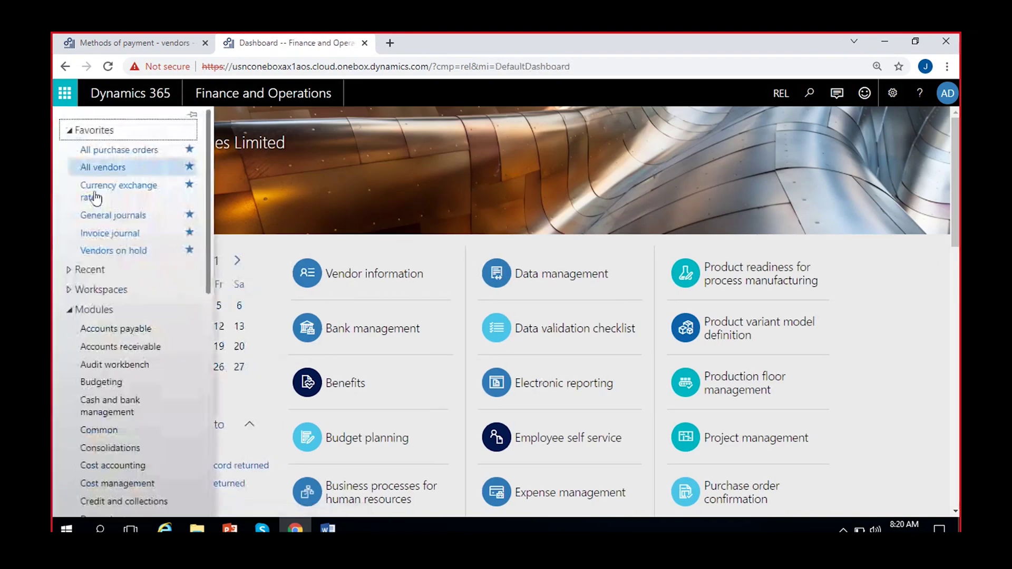
pyautogui.click(136, 329)
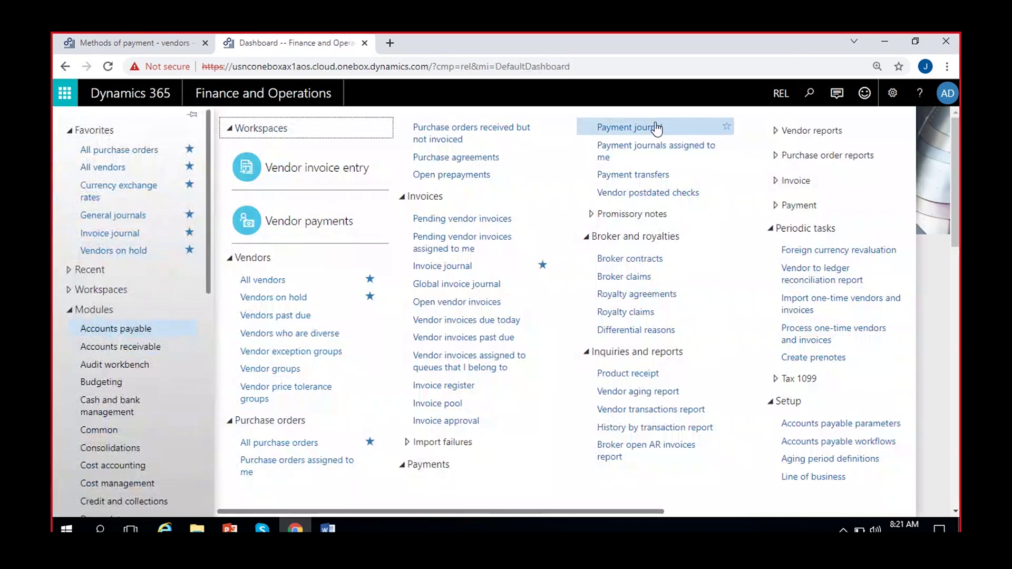
pyautogui.click(656, 128)
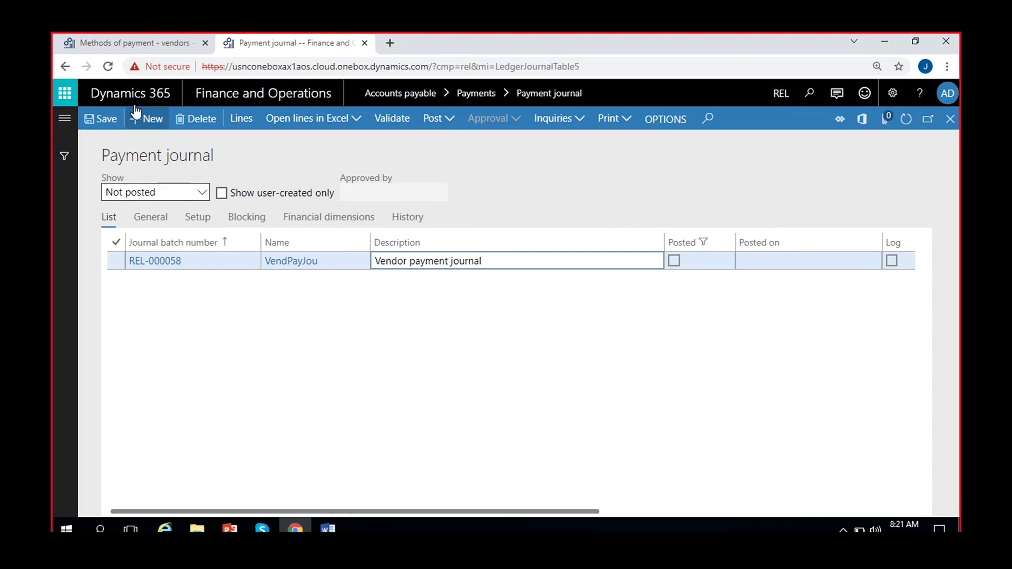
# Create a new payment journal with the name VendPayJou and open its lines.
pyautogui.click(147, 125)
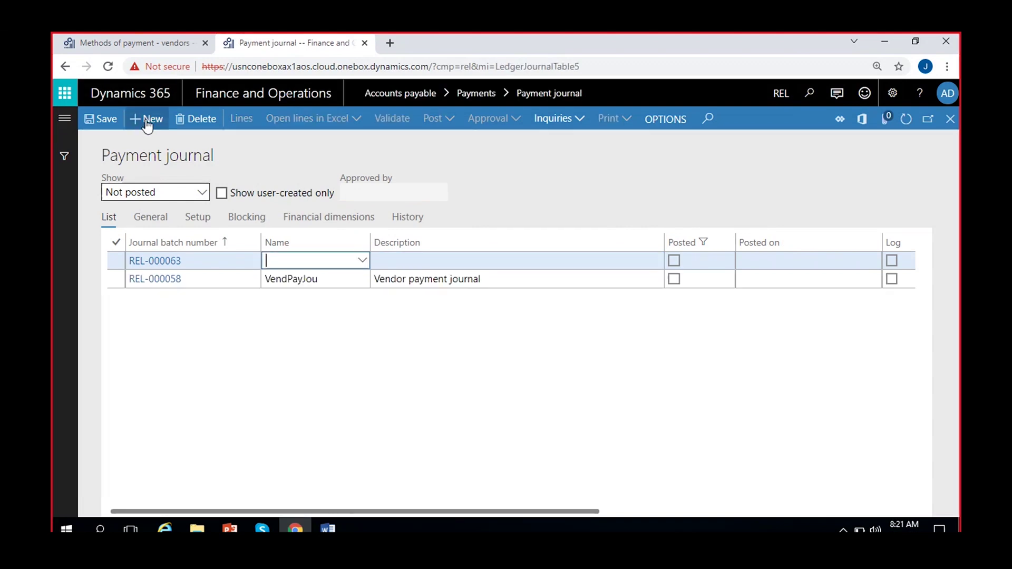
pyautogui.click(365, 261)
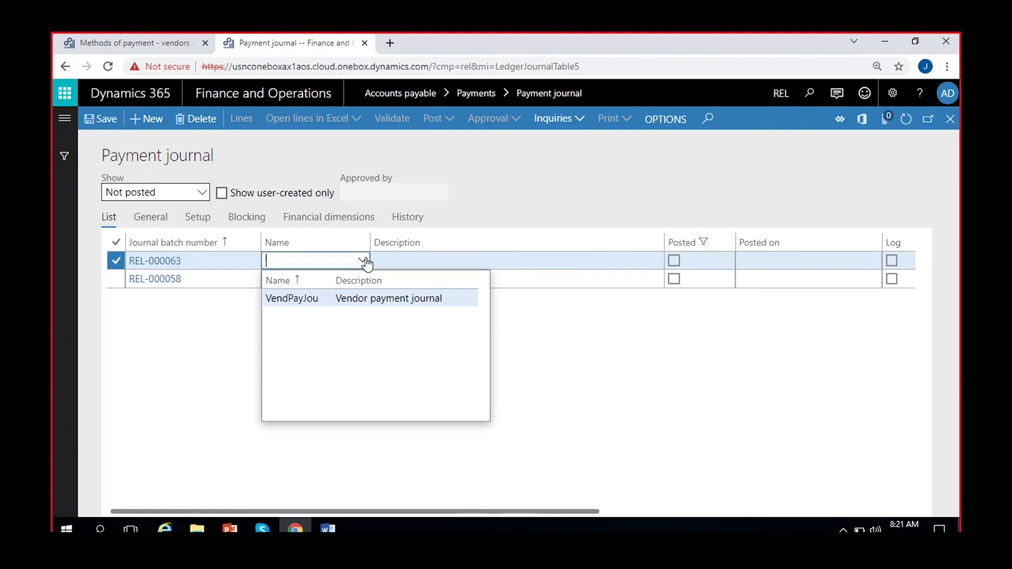
pyautogui.click(341, 299)
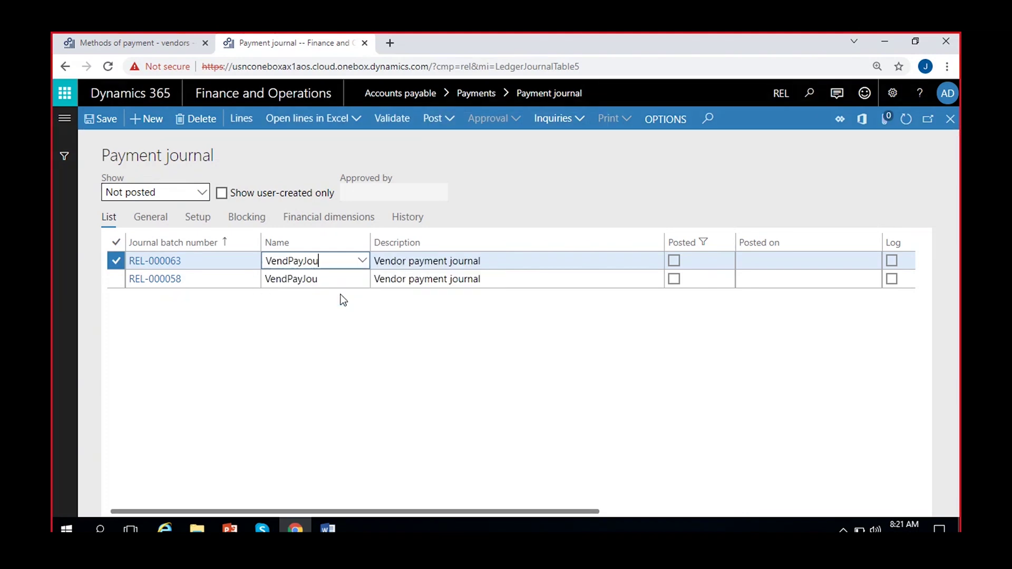
pyautogui.click(246, 124)
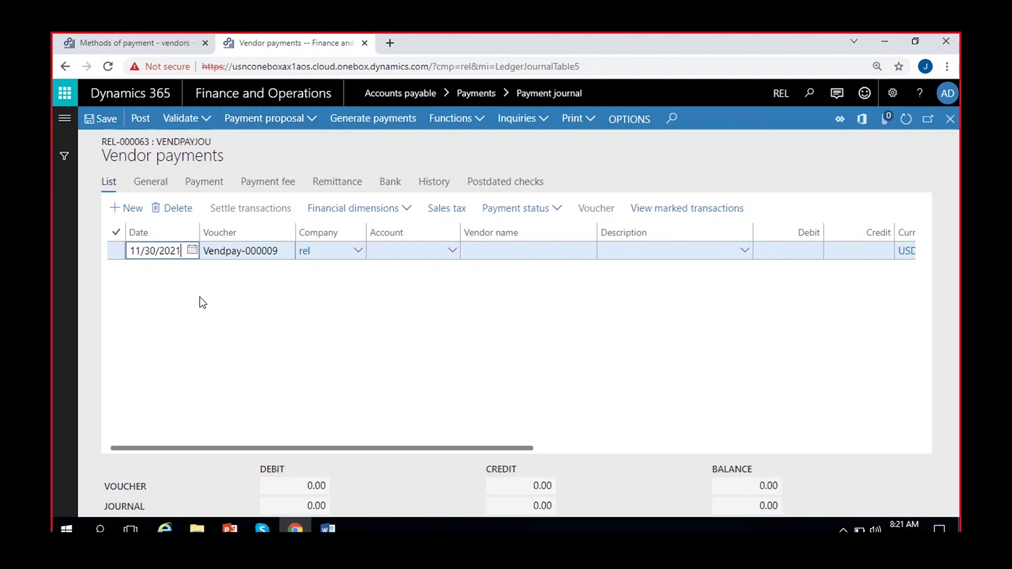
# Select the Nykaa products vendor account on the payment line and enter a debit of 1000.
pyautogui.click(455, 254)
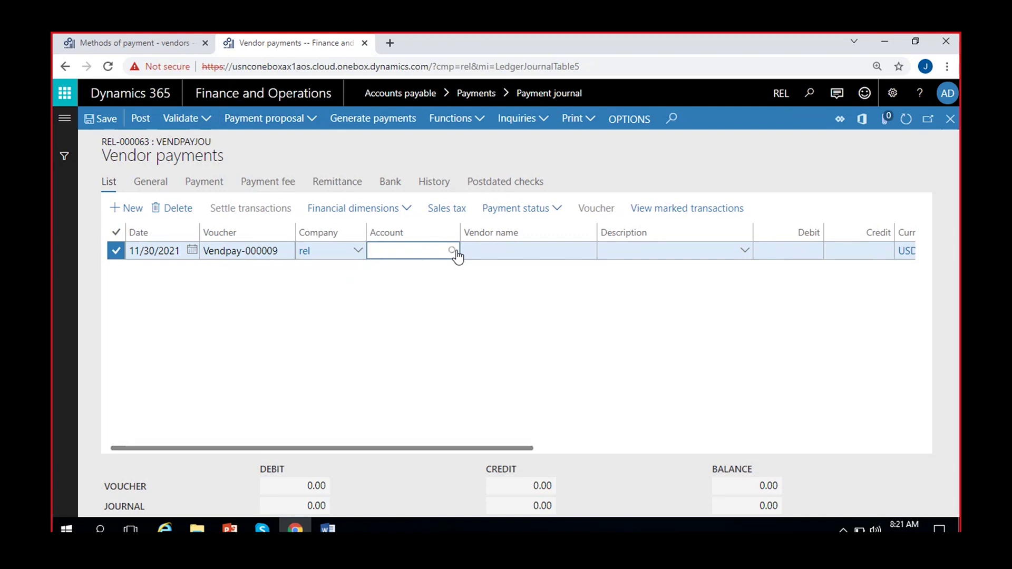
pyautogui.click(453, 251)
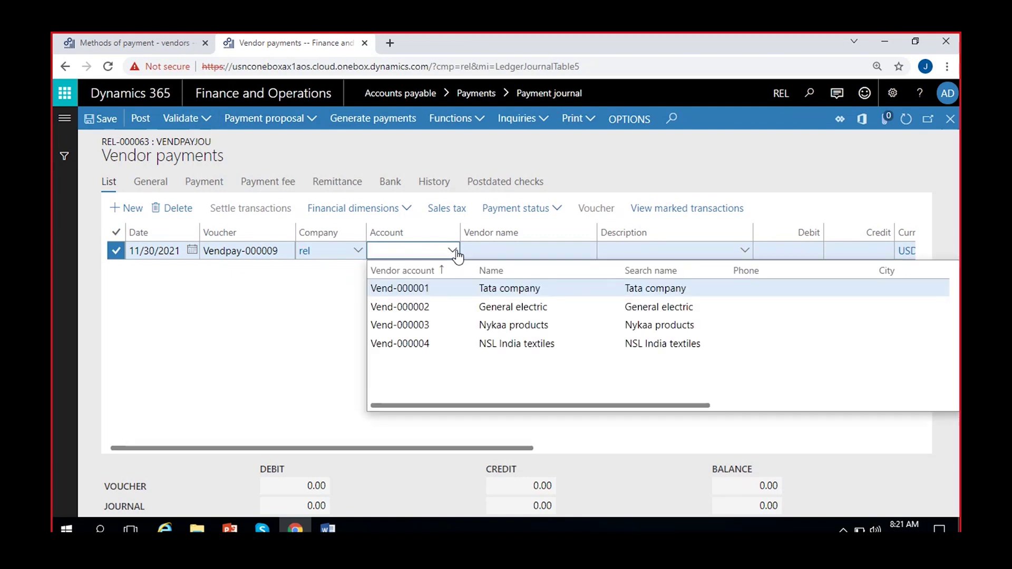
pyautogui.click(450, 327)
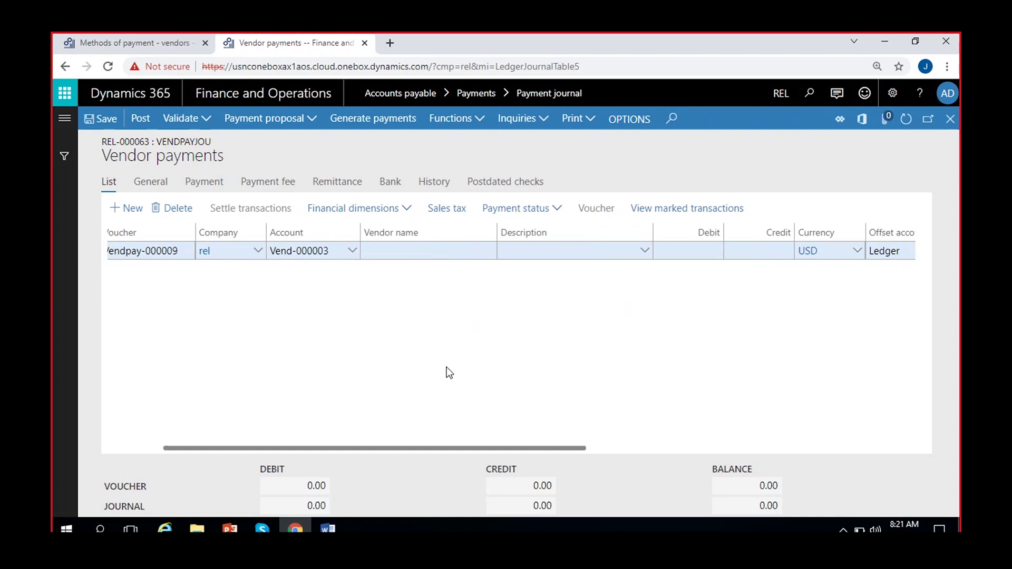
pyautogui.click(696, 254)
pyautogui.write('1000')
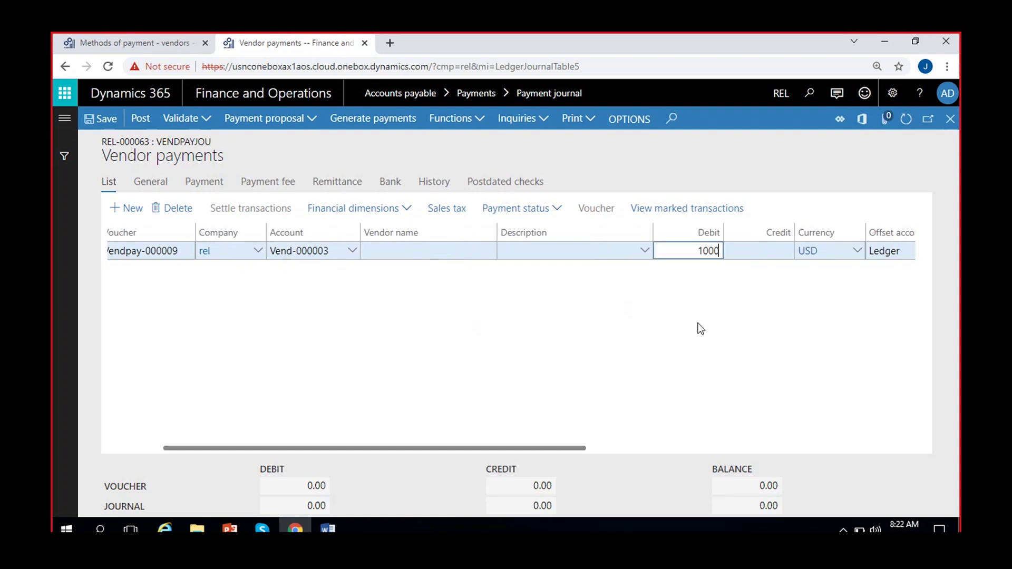
pyautogui.click(474, 364)
pyautogui.hscroll(6, 678, 379)
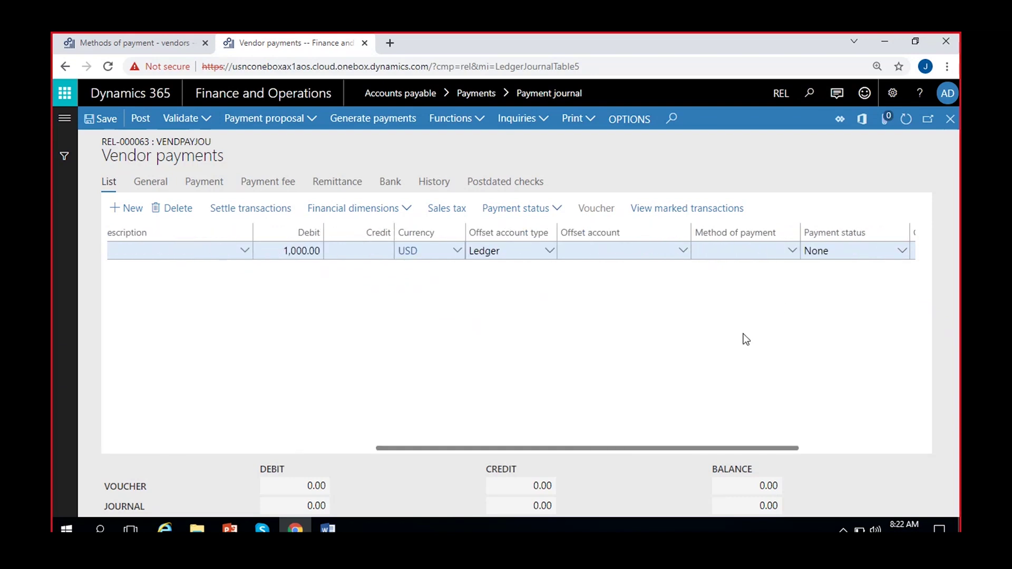
# Set the payment line's method of payment to COD.
pyautogui.click(680, 252)
pyautogui.click(683, 252)
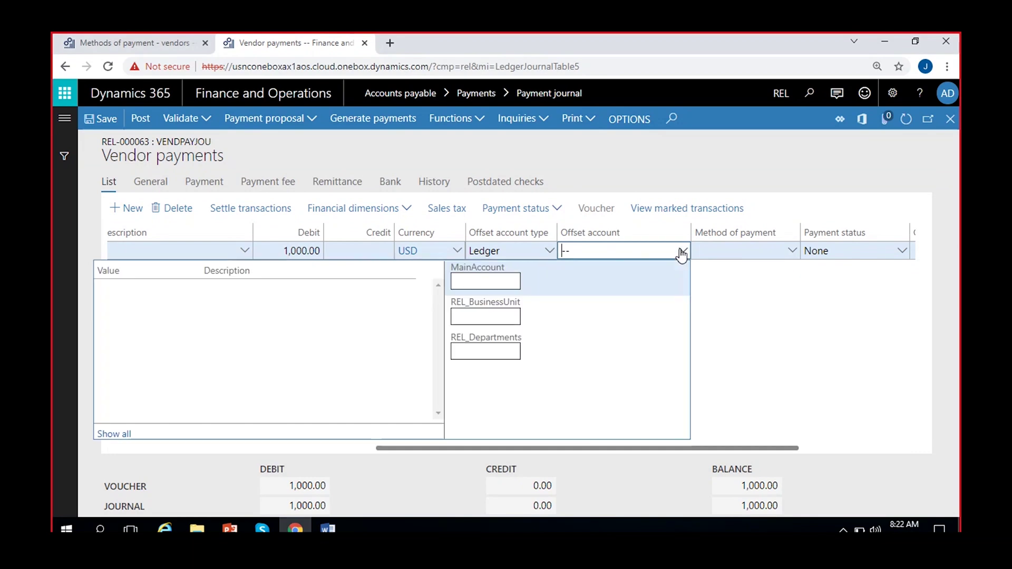
pyautogui.click(791, 256)
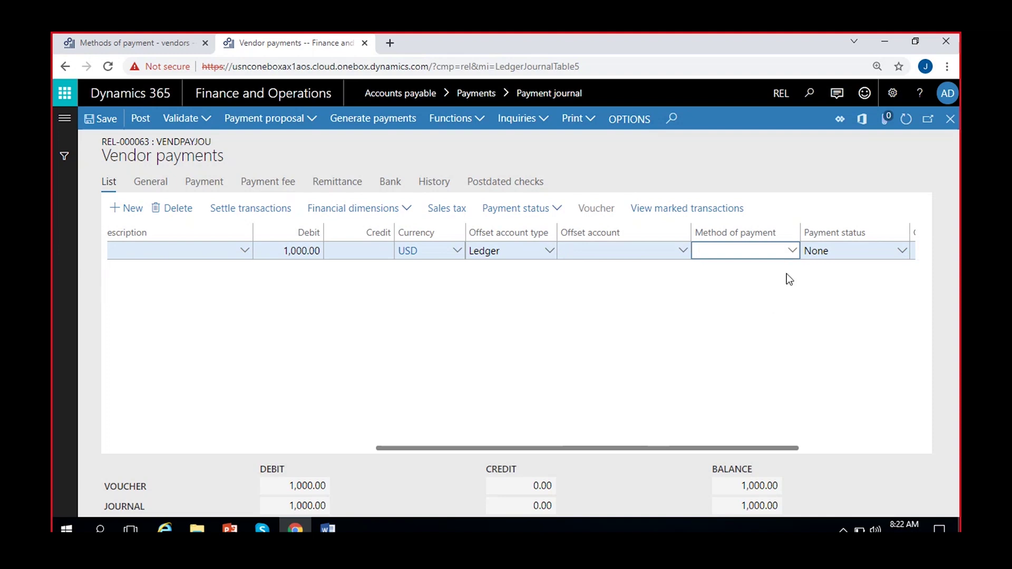
pyautogui.click(792, 253)
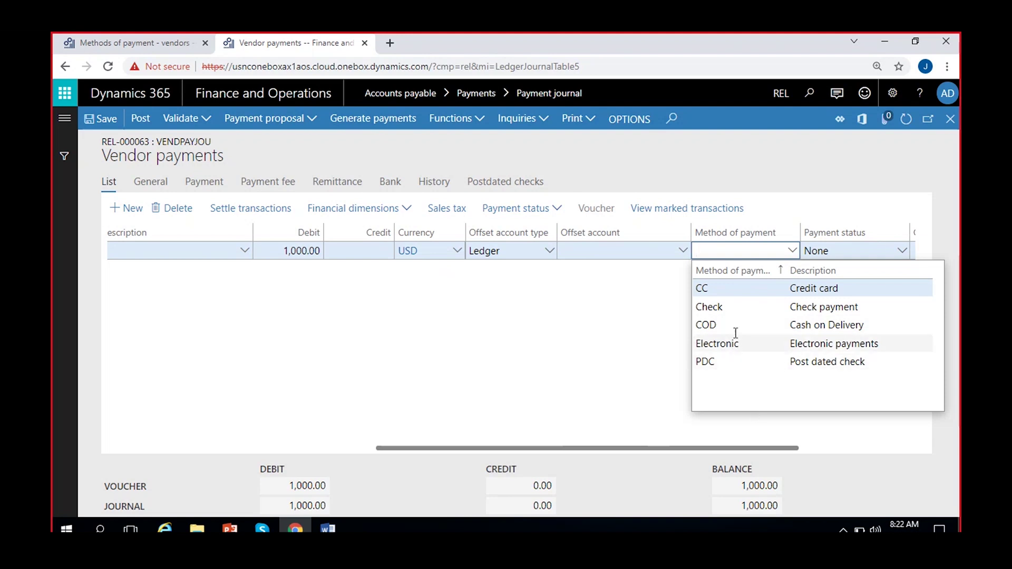
pyautogui.click(770, 325)
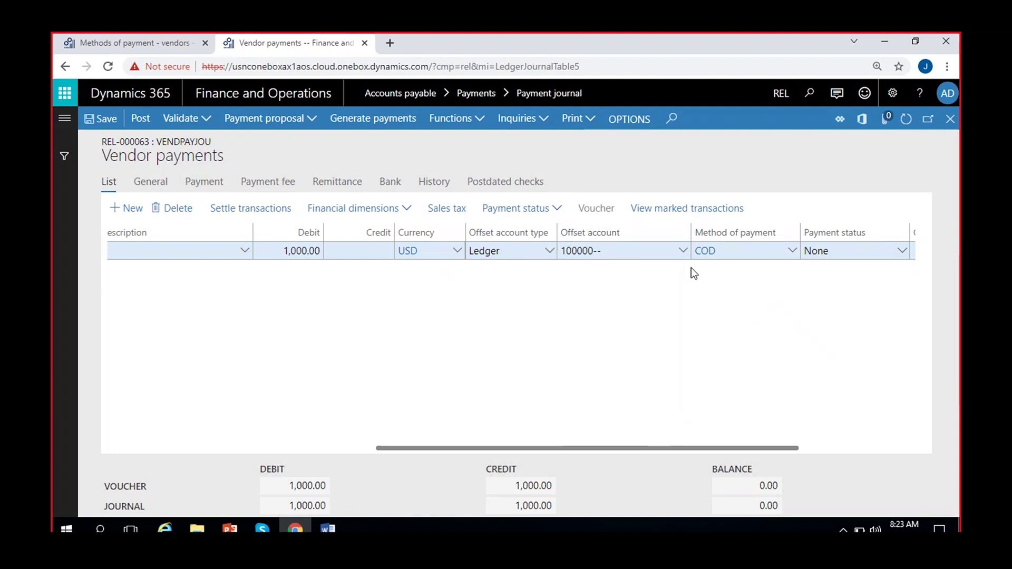
# Compare the payment line's offset account with the payment account set up on the COD method of payment.
pyautogui.click(683, 250)
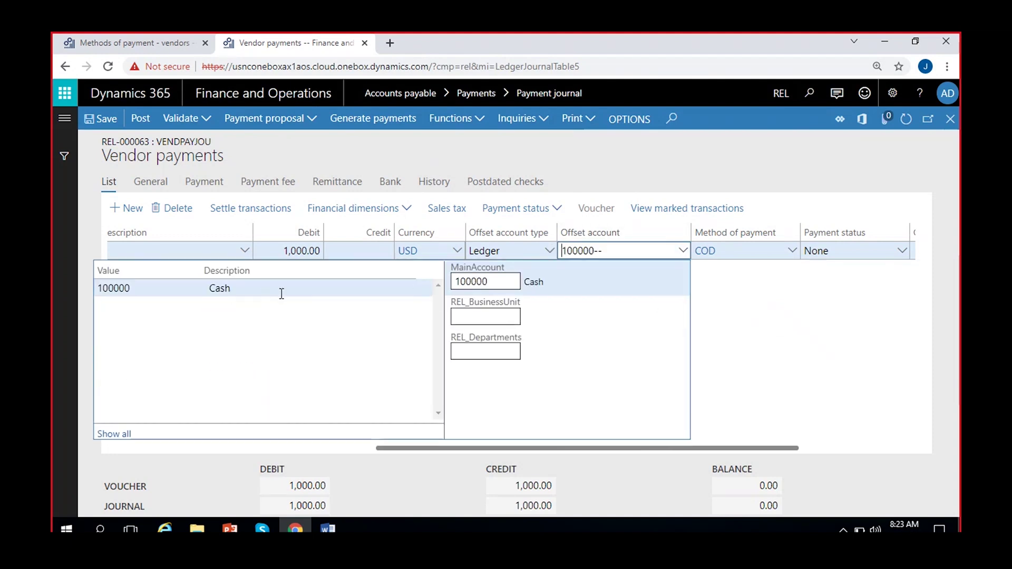
pyautogui.click(770, 311)
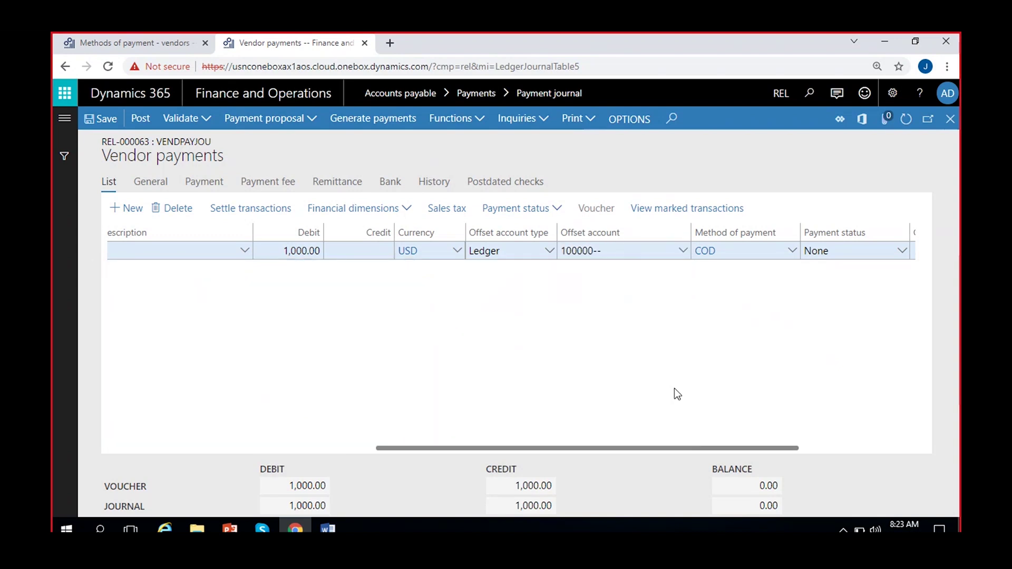
pyautogui.click(150, 33)
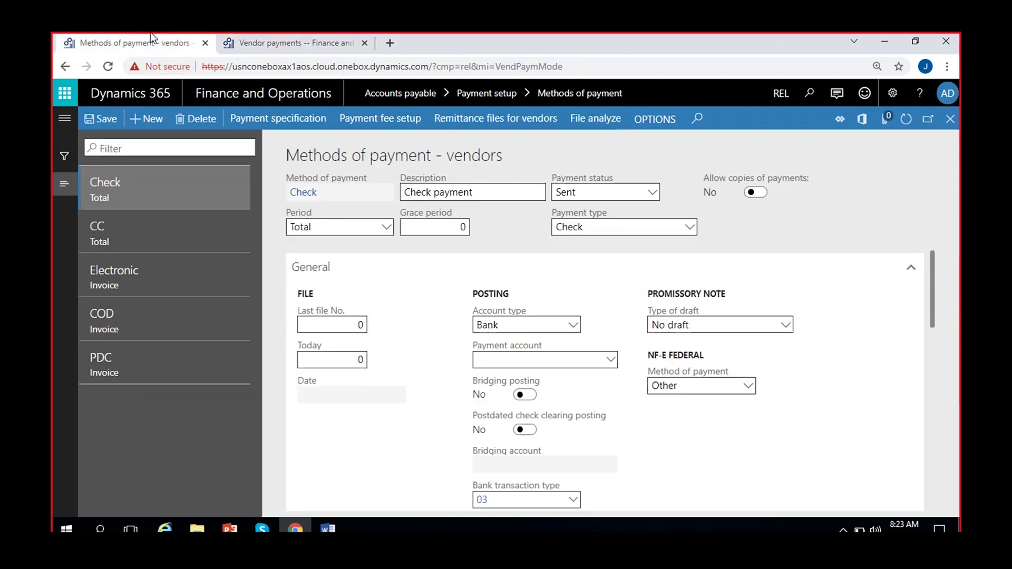
pyautogui.click(132, 316)
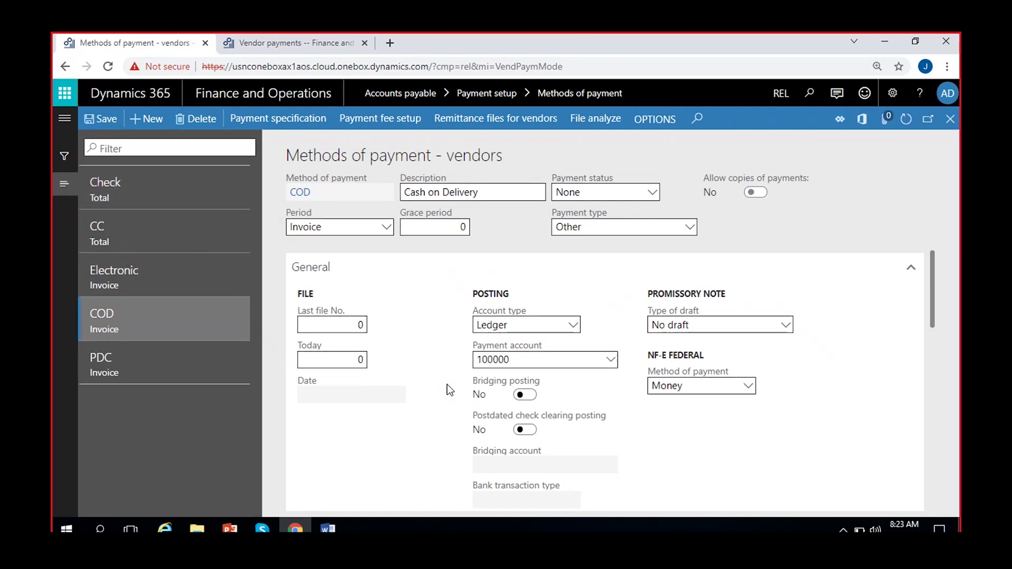
pyautogui.click(287, 45)
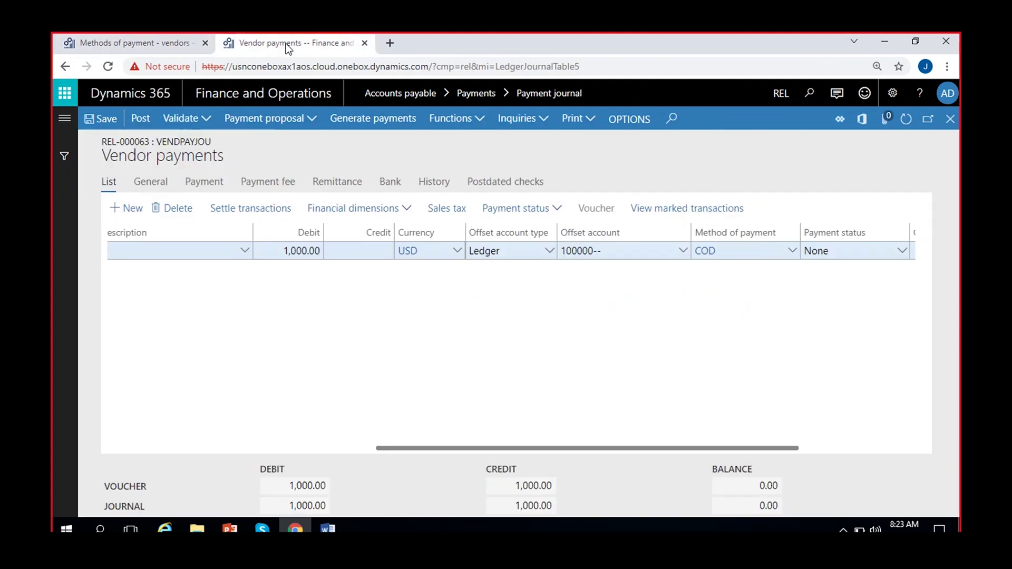
# Change the payment line's method of payment to PDC.
pyautogui.click(792, 251)
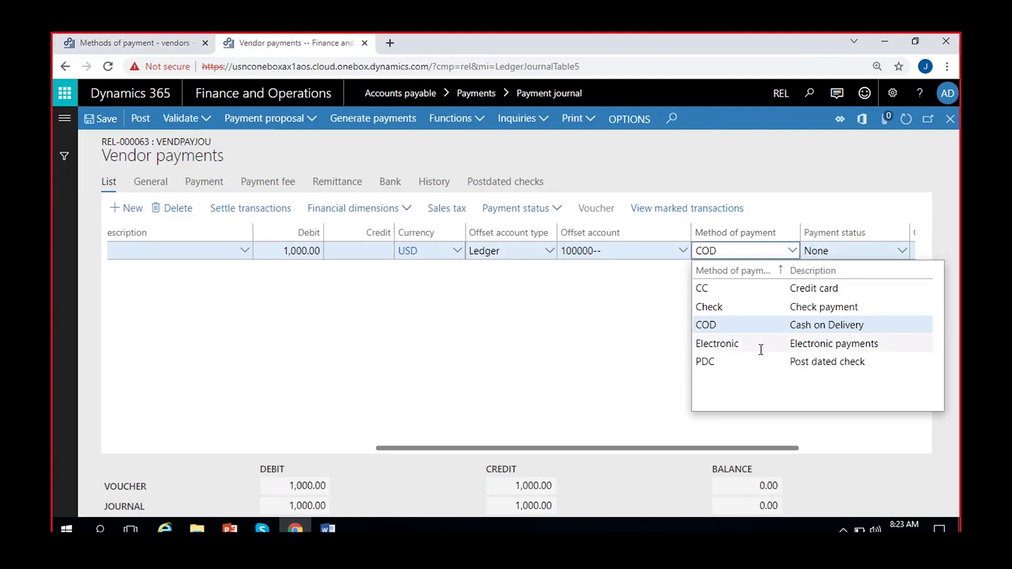
pyautogui.click(742, 361)
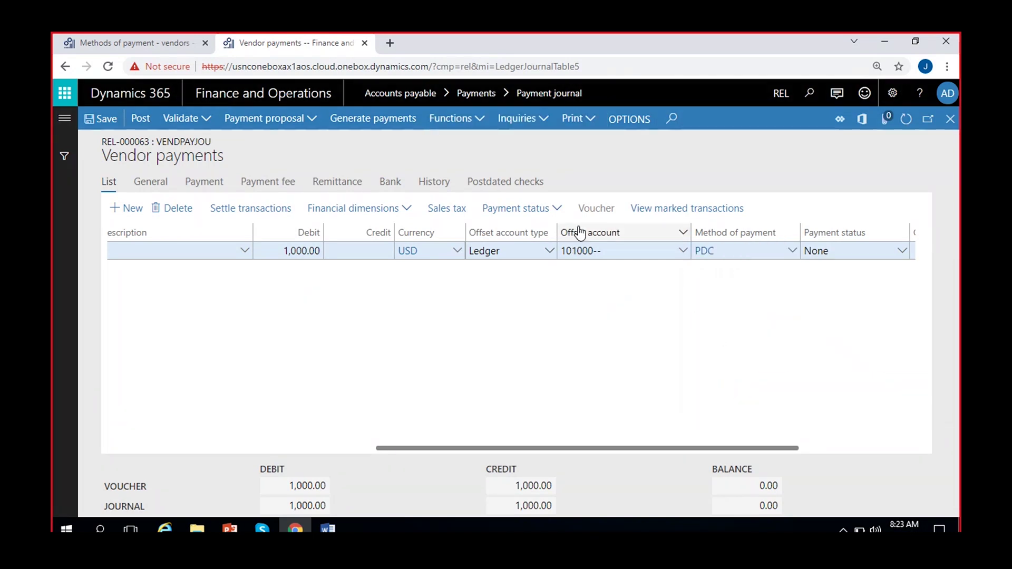
# Compare the payment line's offset account with the bridging account set up on the PDC method of payment.
pyautogui.click(681, 253)
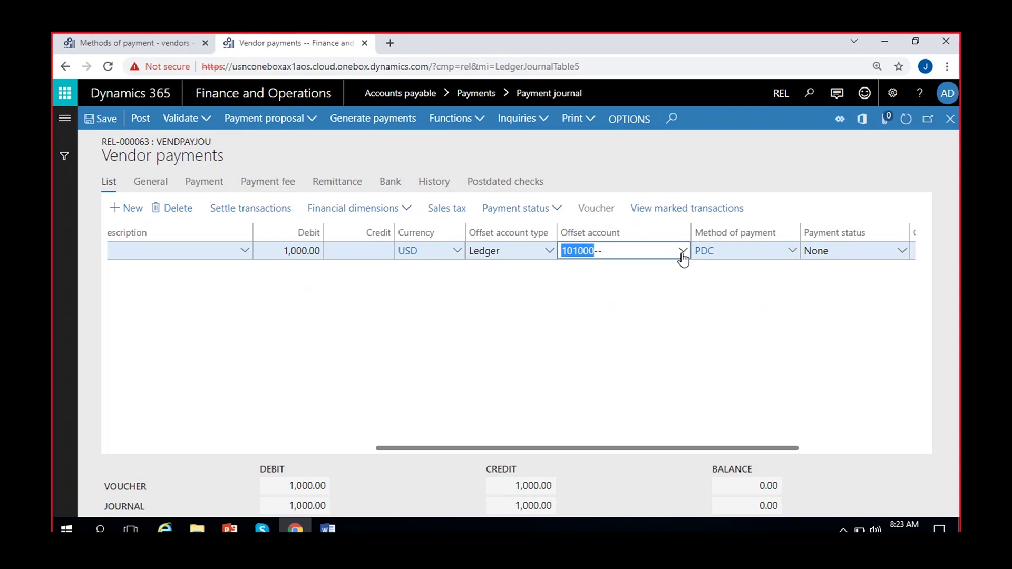
pyautogui.click(682, 252)
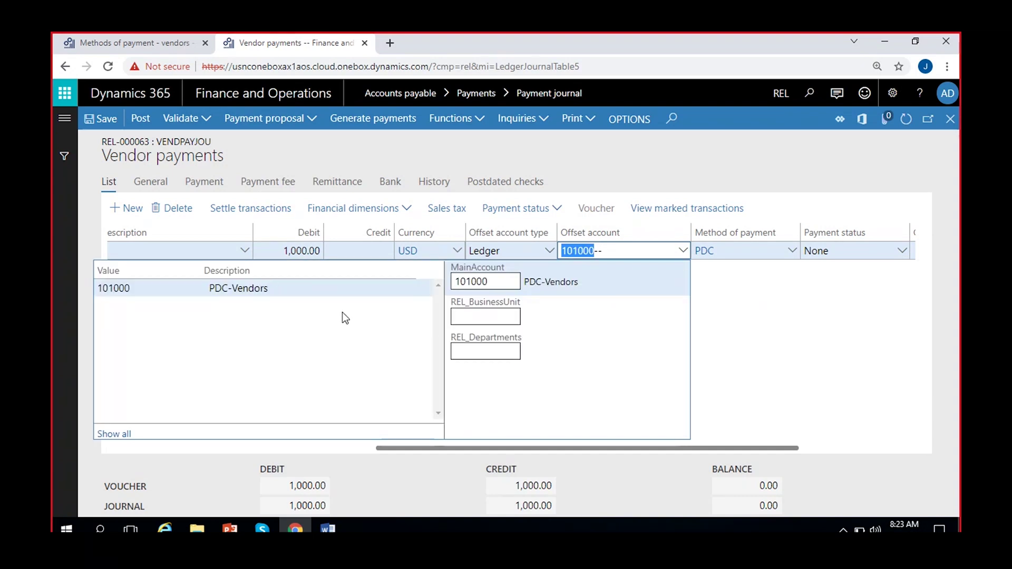
pyautogui.click(764, 333)
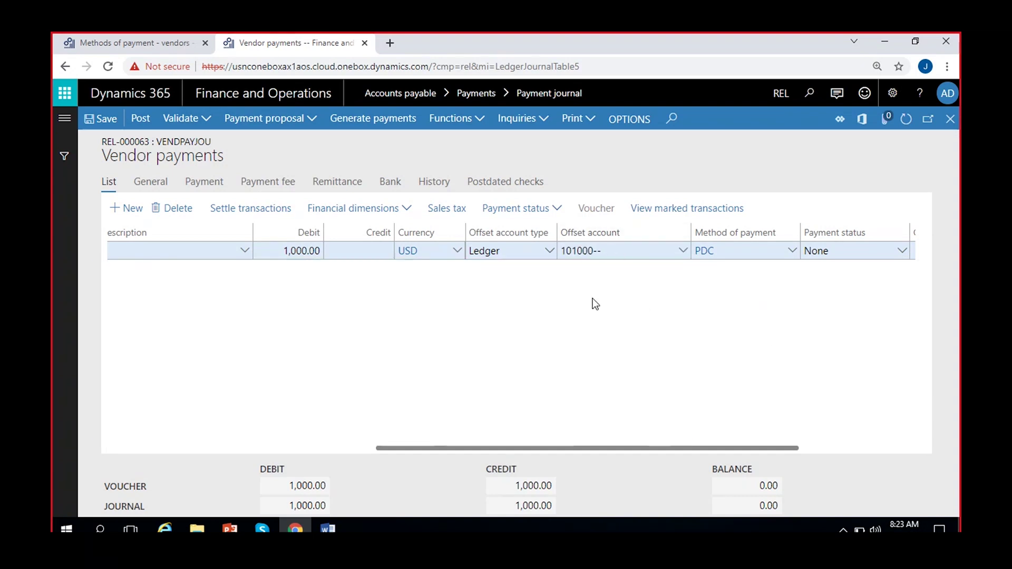
pyautogui.click(127, 45)
pyautogui.click(132, 363)
pyautogui.scroll(-1, 458, 444)
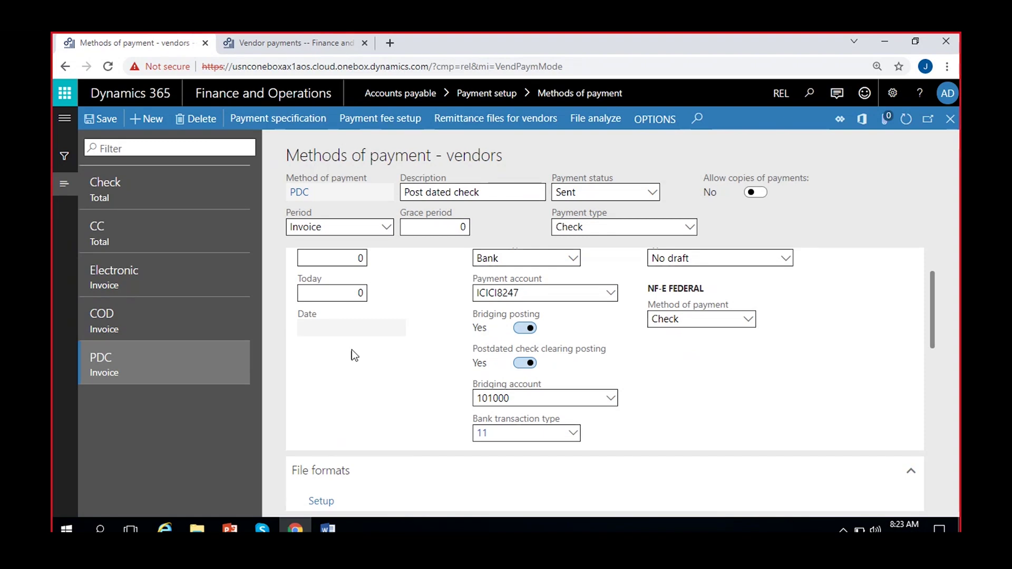
# Set the Electronic method's payment account to the State Bank of India - FD bank account and save the method.
pyautogui.click(179, 275)
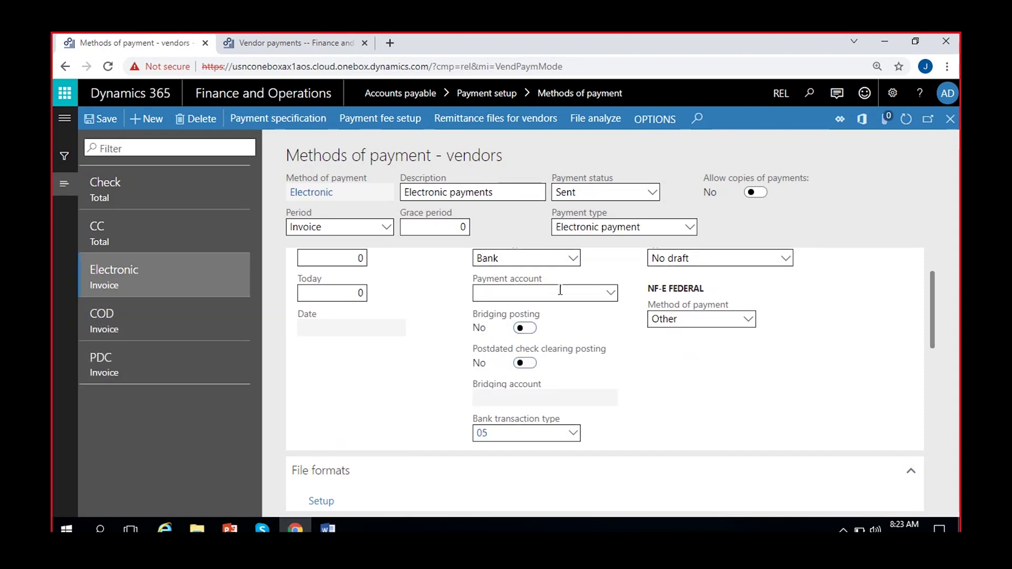
pyautogui.click(612, 294)
pyautogui.click(612, 293)
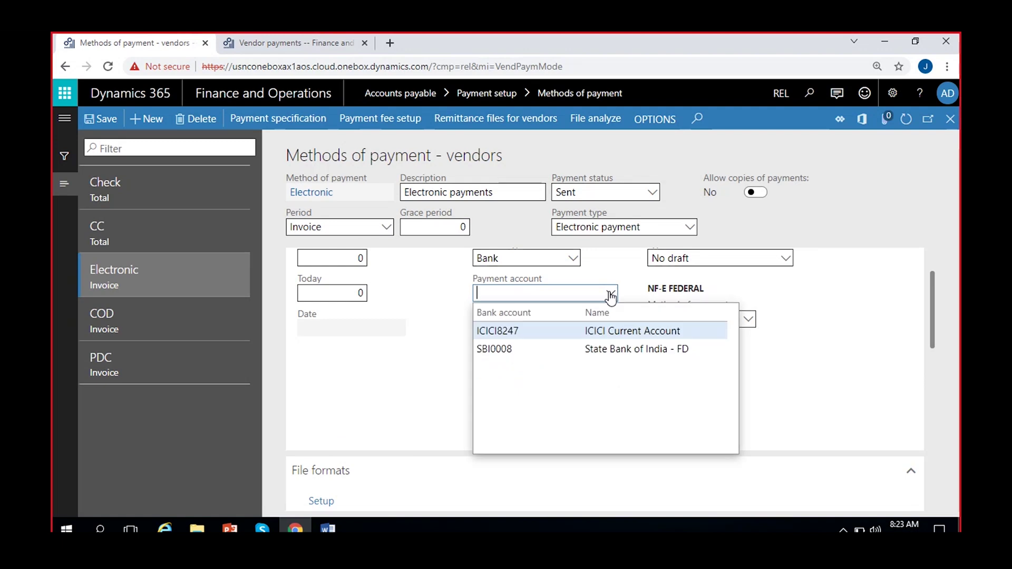
pyautogui.click(514, 349)
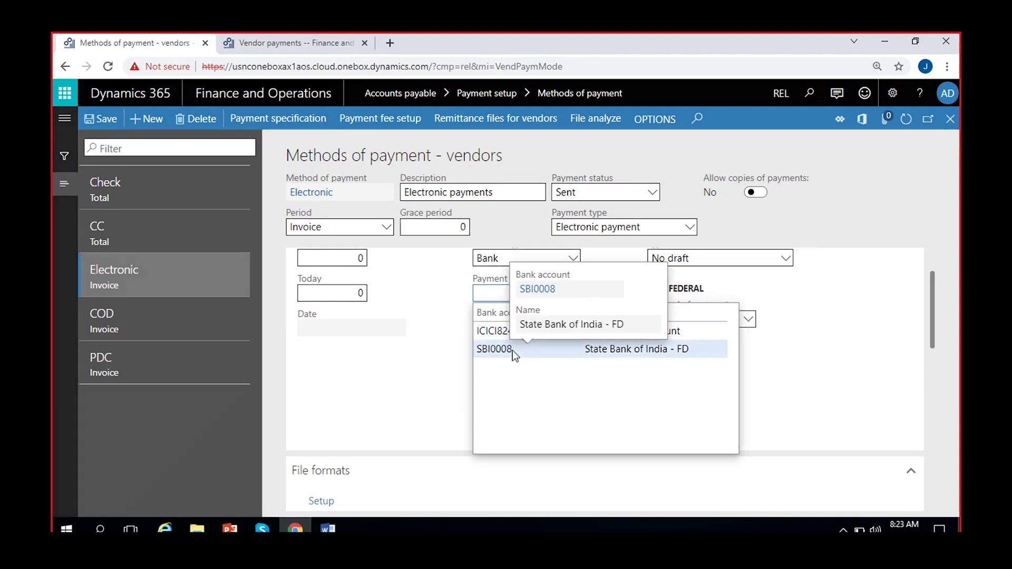
pyautogui.click(102, 119)
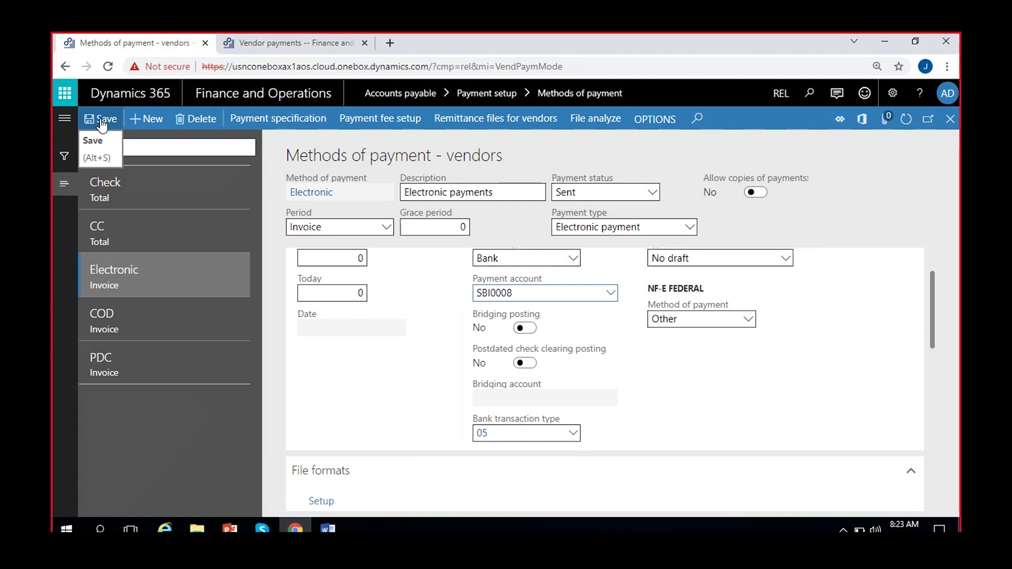
# Change the payment line's method of payment to Electronic and check the bank account used as its offset account.
pyautogui.click(249, 42)
pyautogui.click(792, 251)
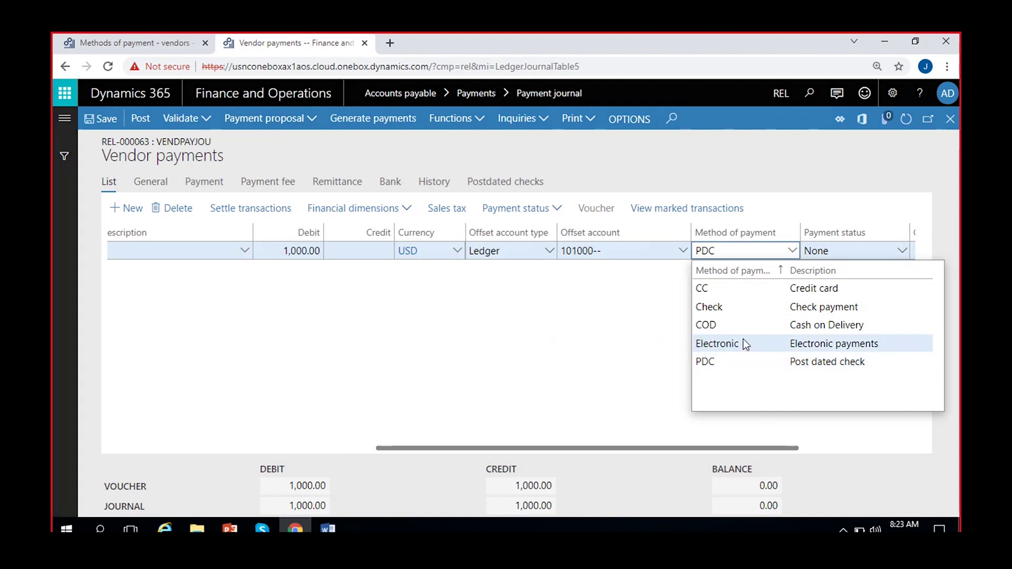
pyautogui.click(745, 343)
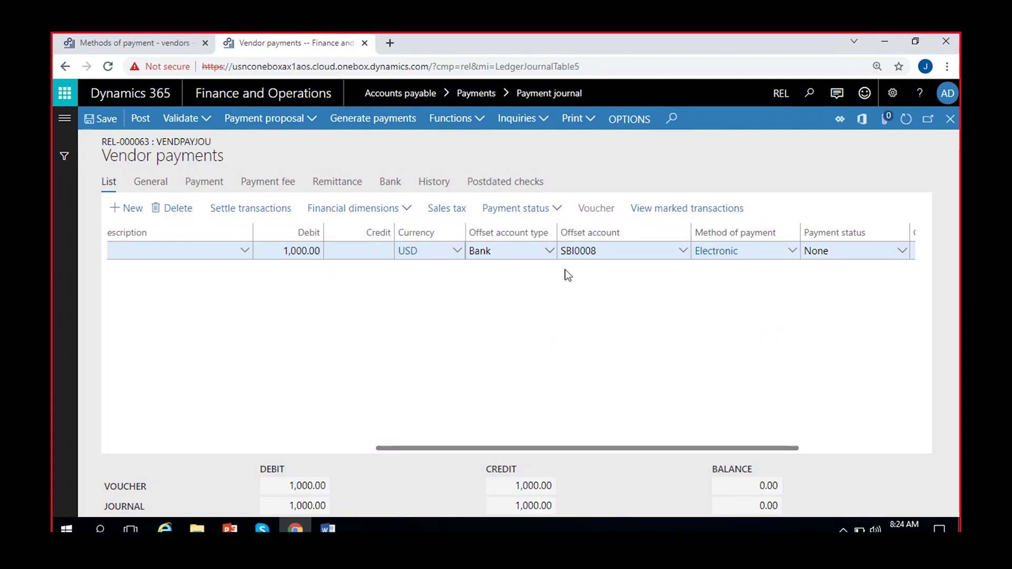
pyautogui.click(683, 252)
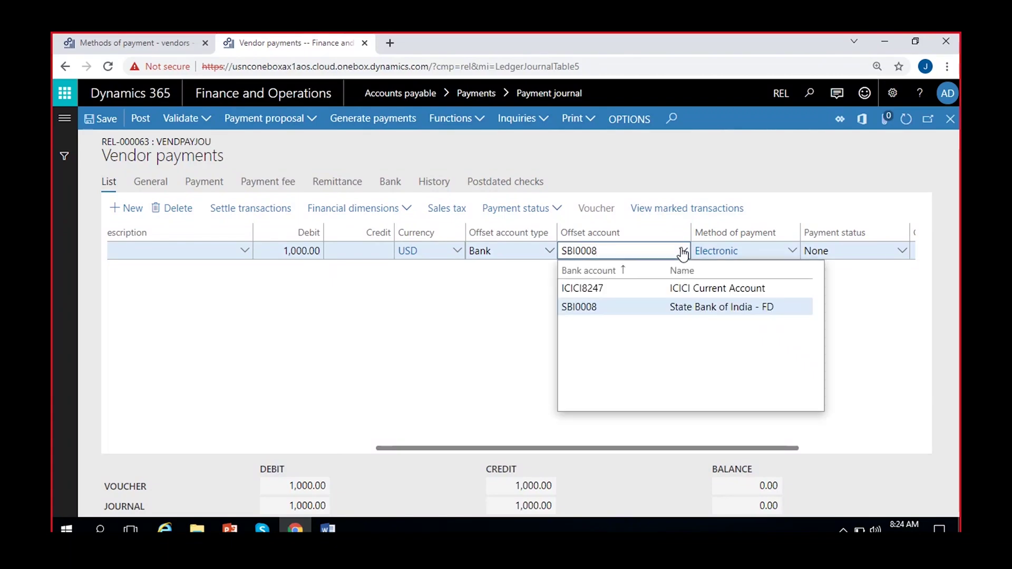
pyautogui.click(511, 321)
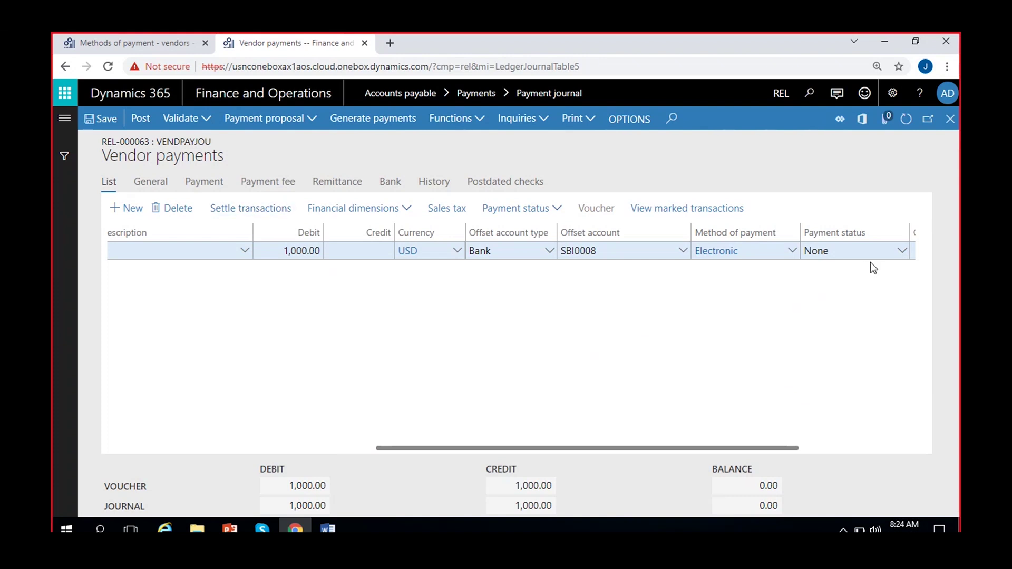
# Set the payment line's payment status to Sent.
pyautogui.click(902, 251)
pyautogui.click(847, 288)
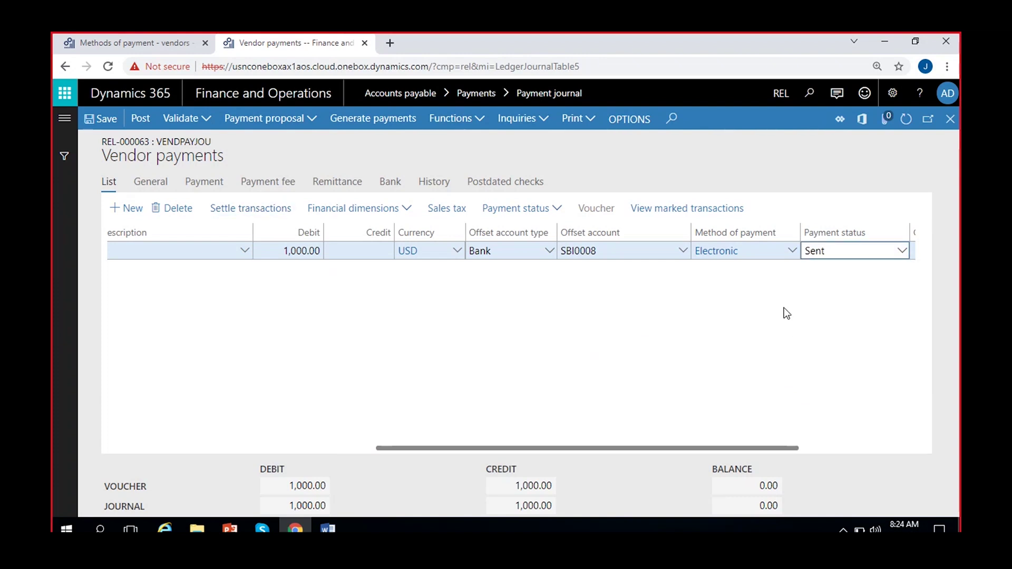
pyautogui.hscroll(2, 798, 338)
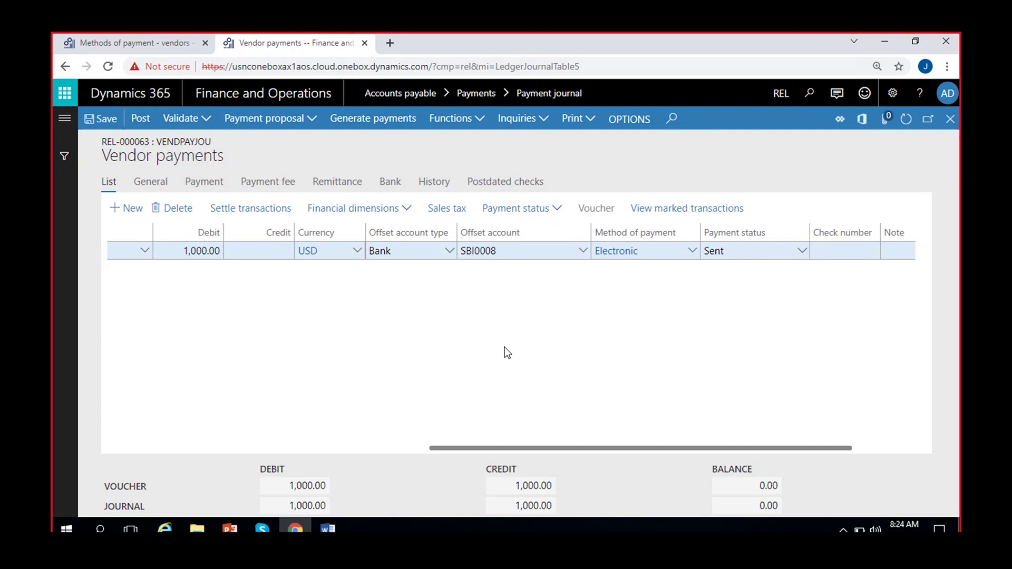
# Validate the vendor payment journal and post it.
pyautogui.hscroll(-10, 332, 400)
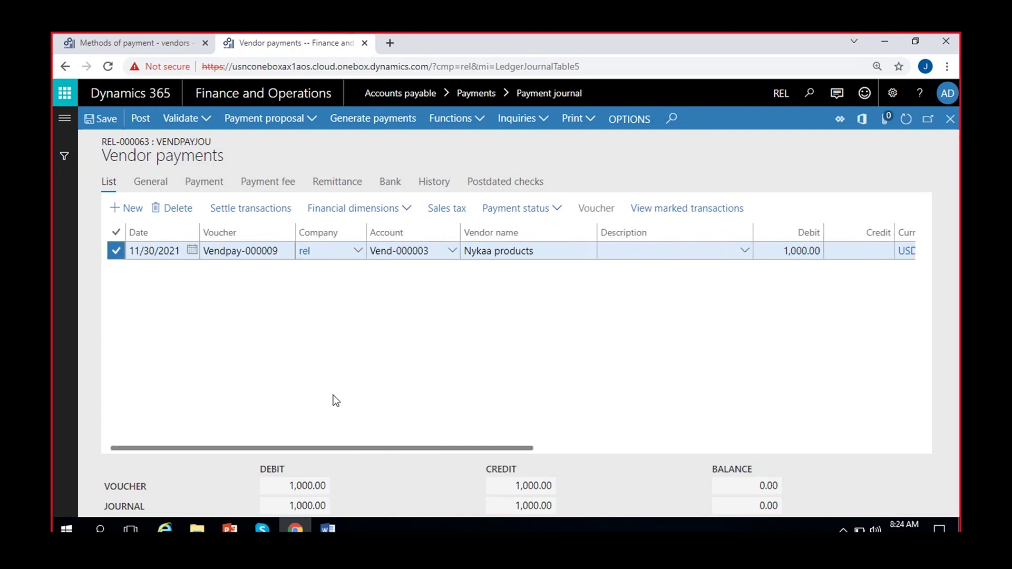
pyautogui.click(206, 127)
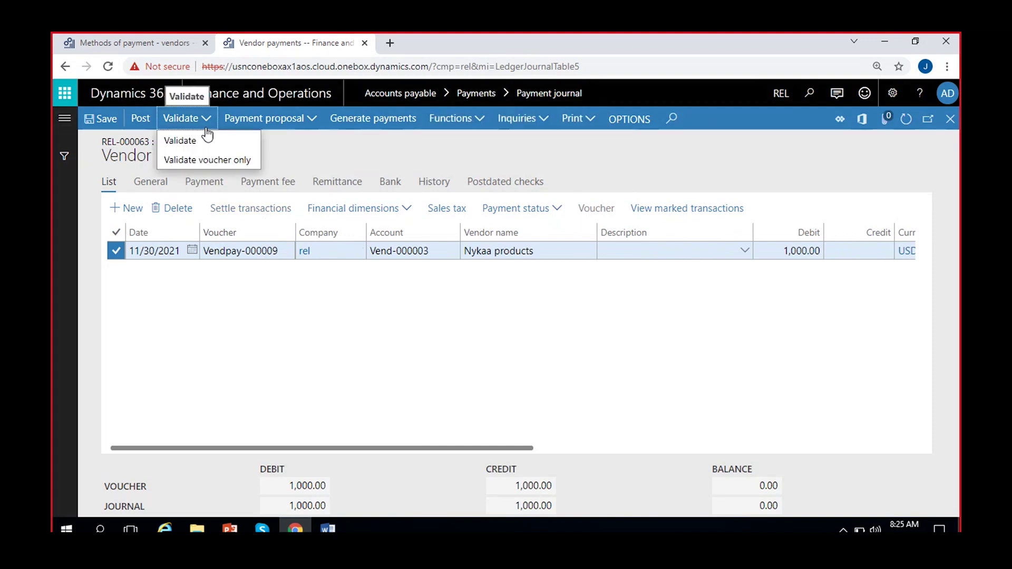
pyautogui.click(197, 143)
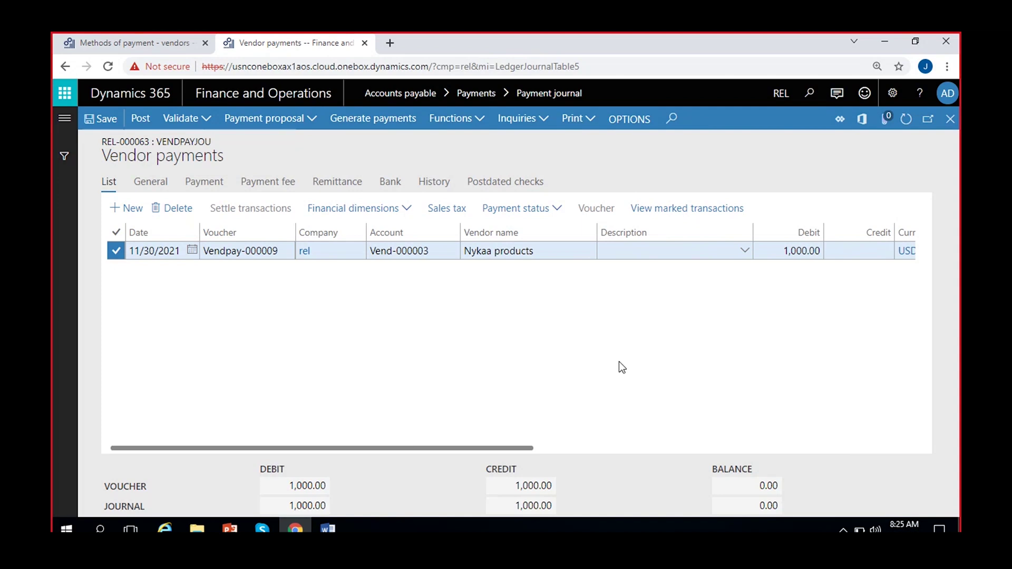
pyautogui.click(166, 38)
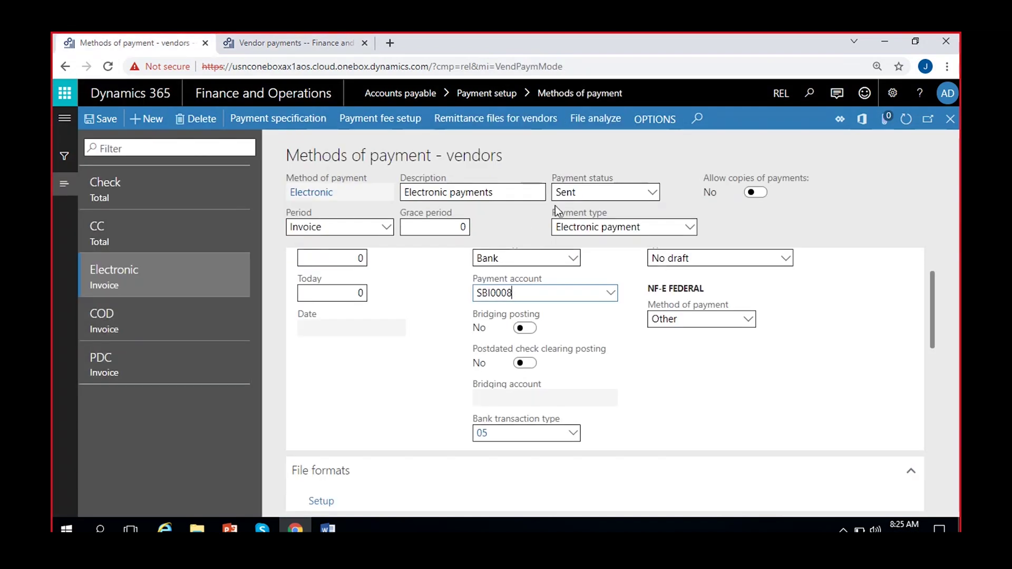
pyautogui.click(322, 48)
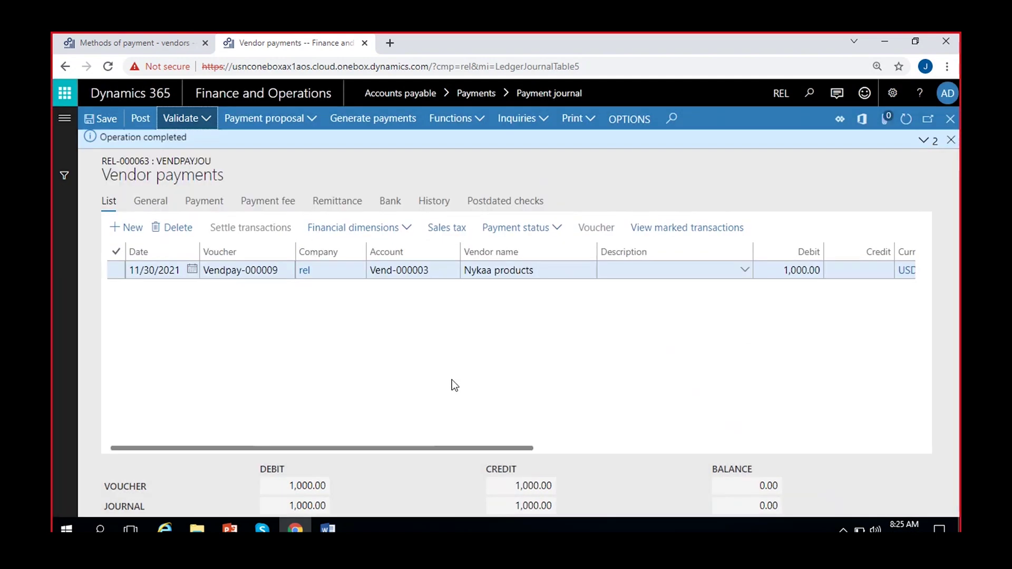
pyautogui.click(324, 267)
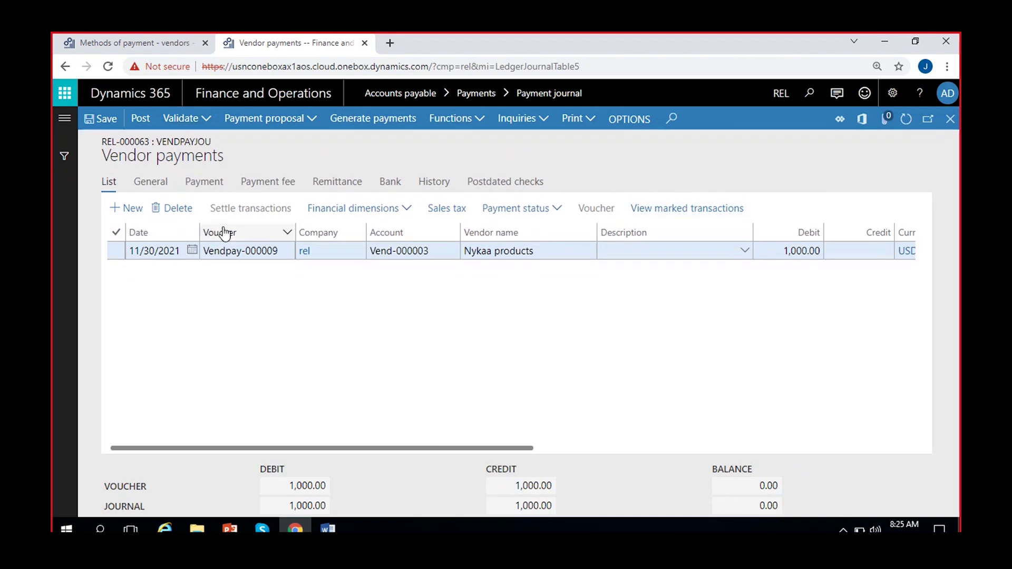
pyautogui.click(140, 119)
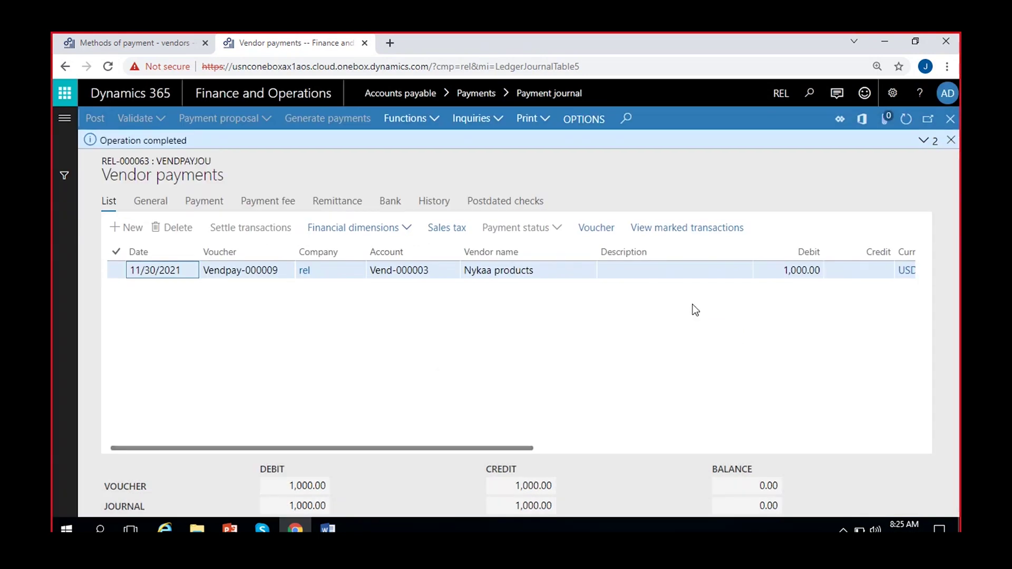
# Review the posted payment line and the ledger entries in its voucher transactions, and close the voucher view.
pyautogui.hscroll(10, 305, 349)
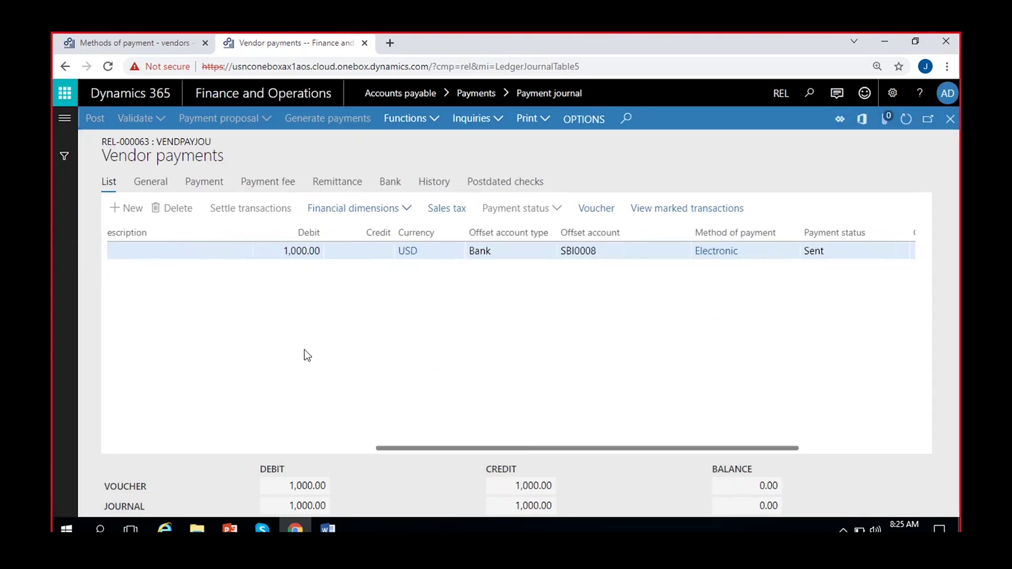
pyautogui.hscroll(-3, 305, 349)
pyautogui.hscroll(-7, 305, 350)
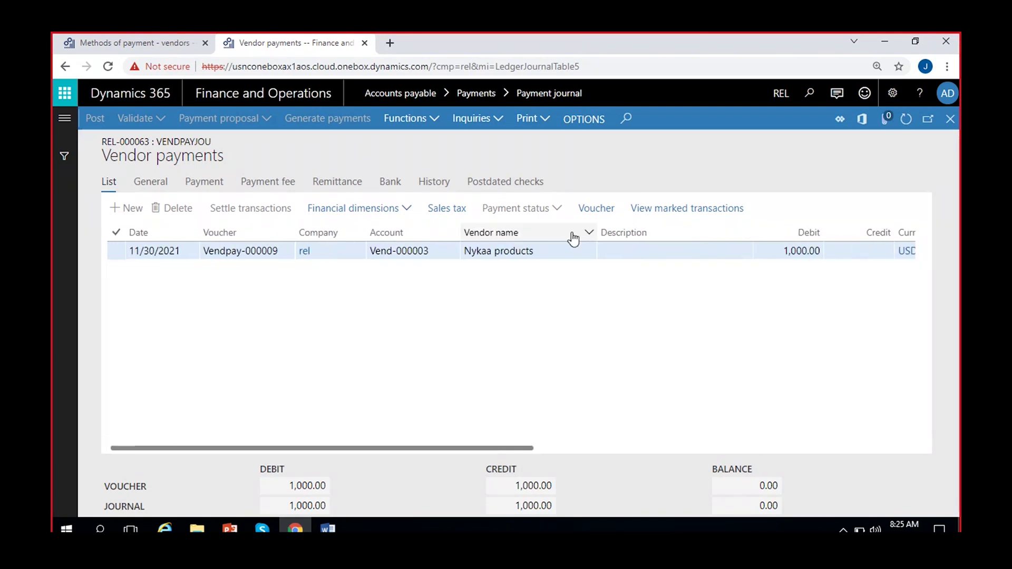
pyautogui.click(588, 210)
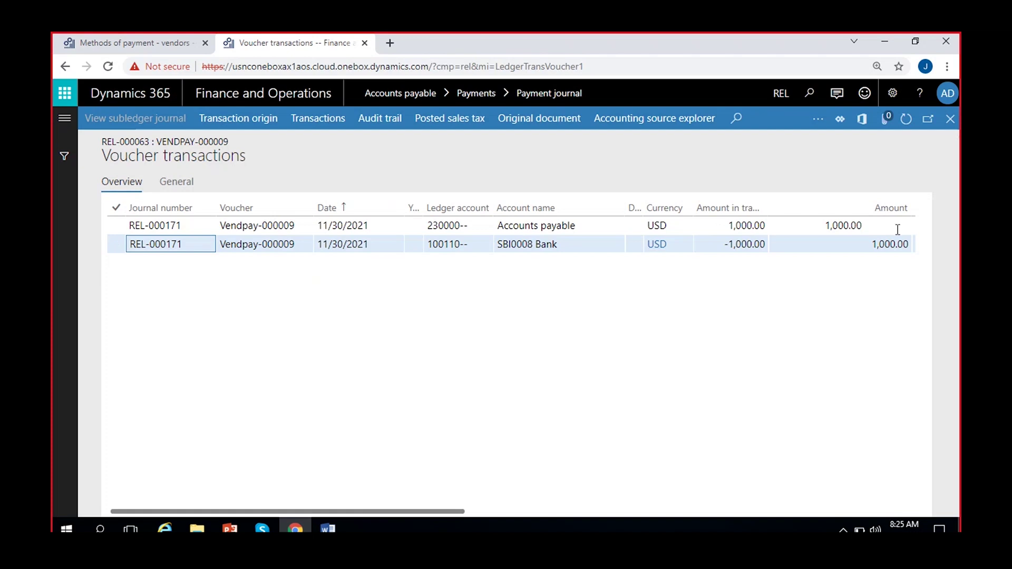
pyautogui.click(950, 122)
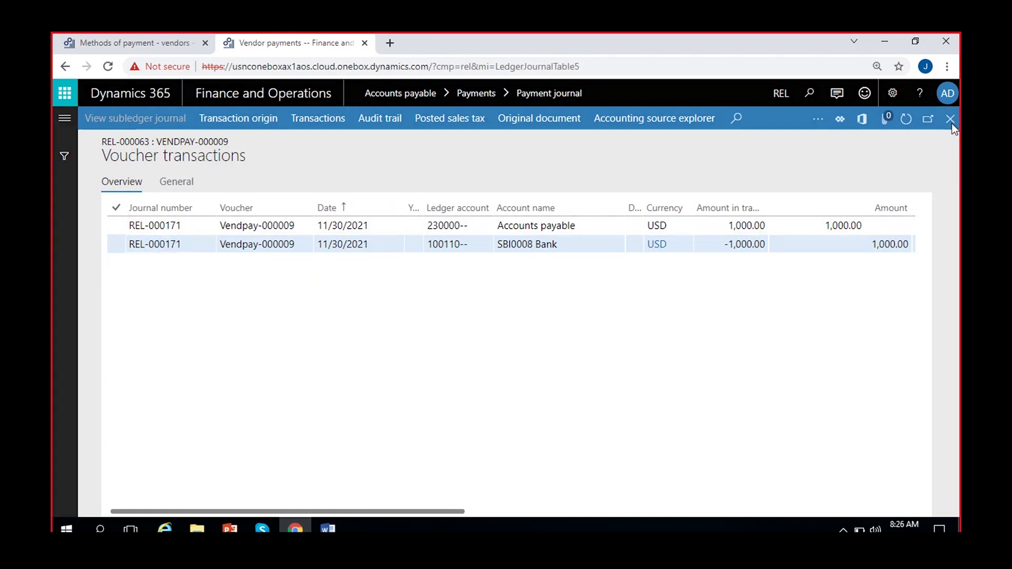